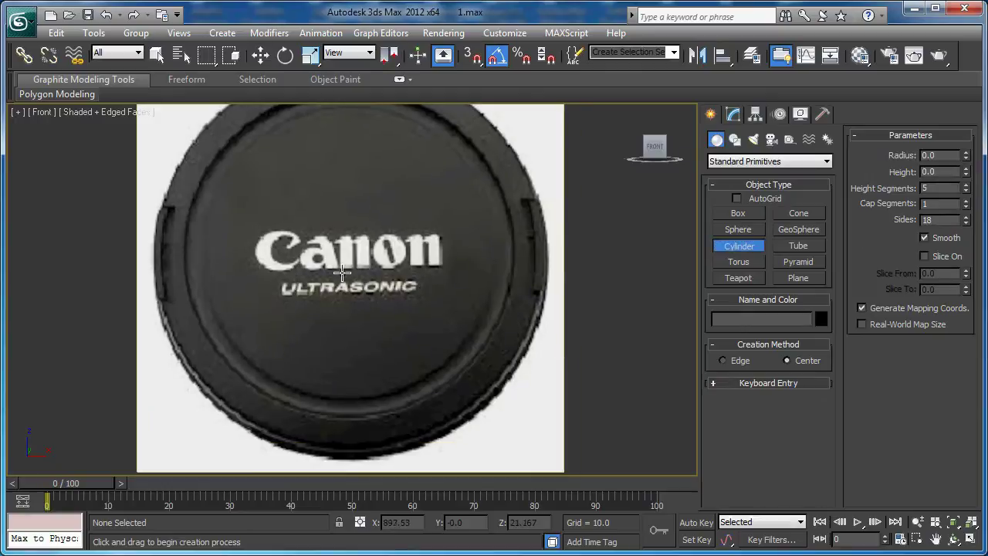
# Create a cylinder over the reference lens cap, about 76 in radius and 13.4 high, and set its sides to 36.
pyautogui.moveTo(355, 251); pyautogui.dragTo(326, 393)
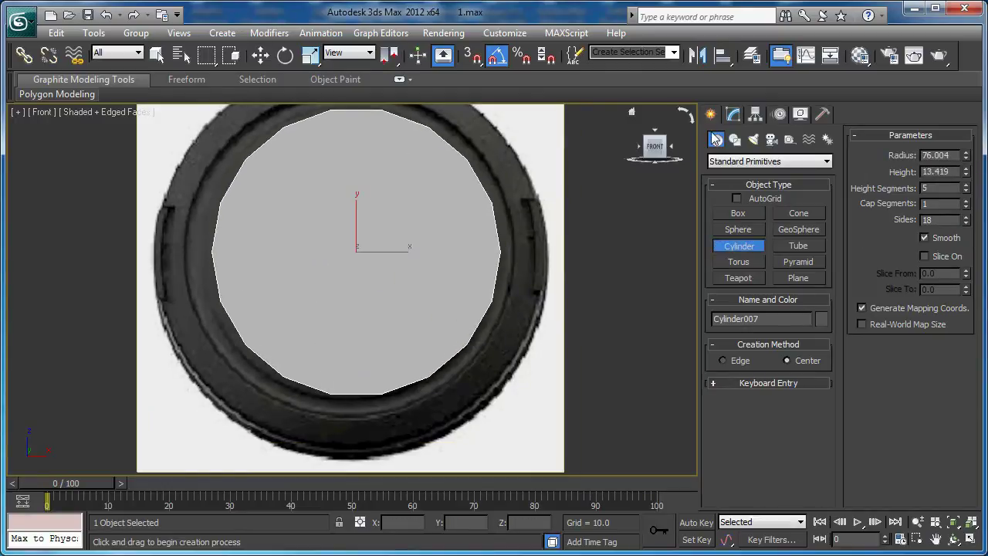
pyautogui.click(733, 116)
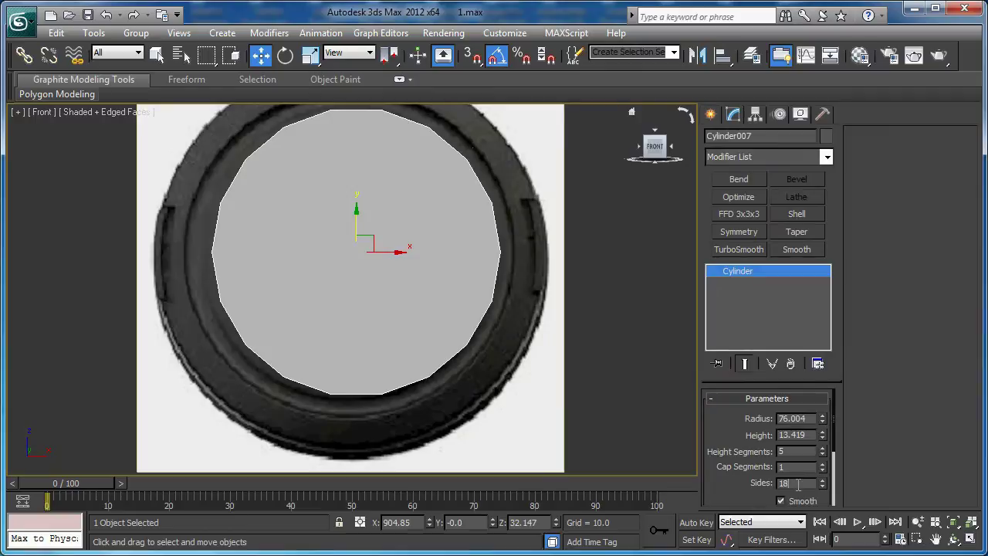
pyautogui.press('Return')
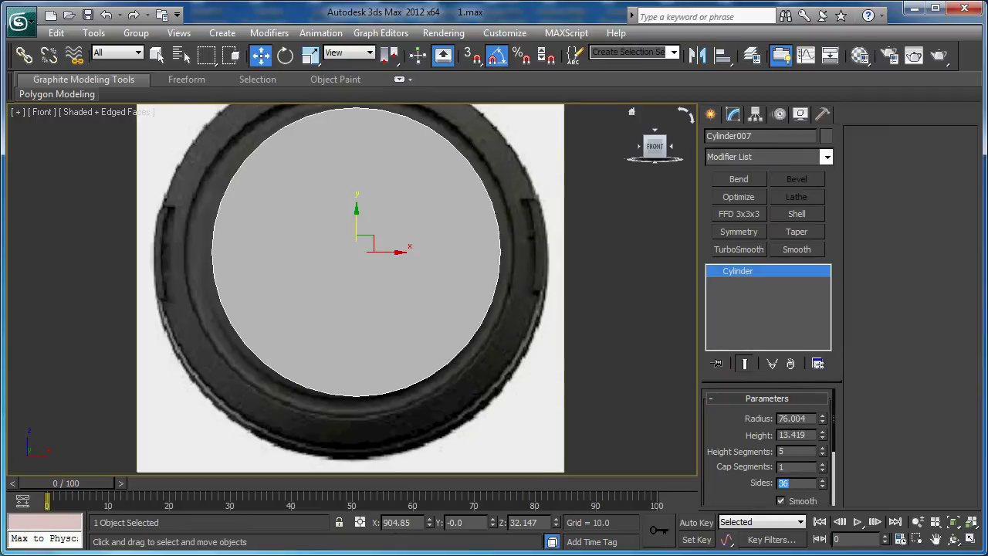
# Move the cylinder horizontally to about X 900 to line it up with the reference lens cap.
pyautogui.moveTo(395, 296); pyautogui.dragTo(380, 321, button='middle')
pyautogui.scroll(2, 384, 312)
pyautogui.scroll(-2, 393, 282)
pyautogui.moveTo(408, 249); pyautogui.dragTo(379, 286, button='middle')
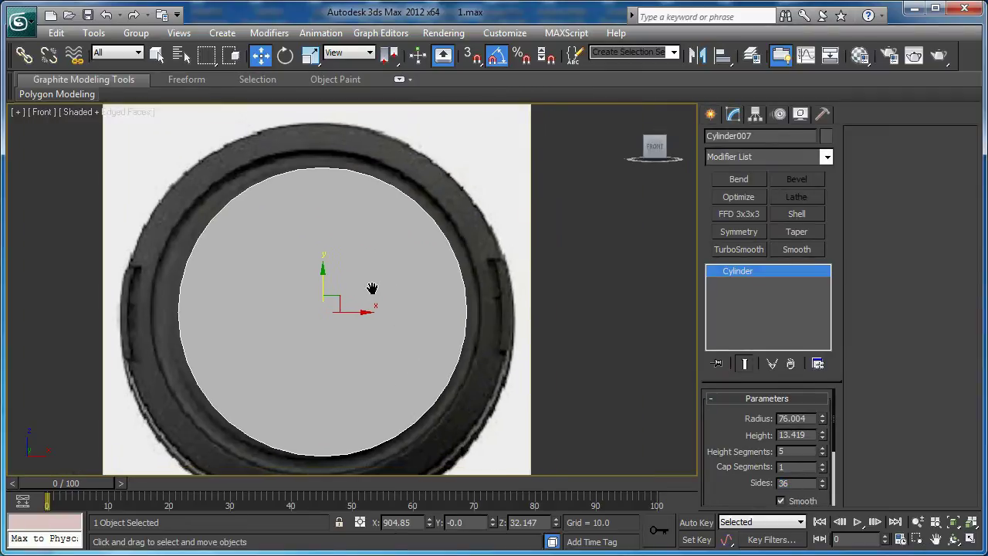
pyautogui.moveTo(356, 312); pyautogui.dragTo(346, 312)
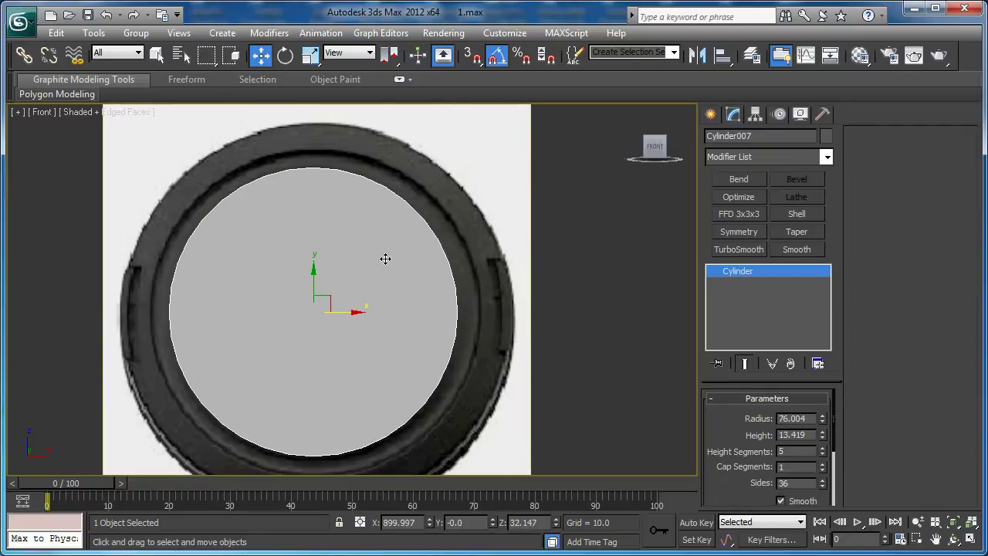
# Convert the cylinder to an Editable Poly.
pyautogui.moveTo(291, 380); pyautogui.dragTo(258, 355, button='middle')
pyautogui.rightClick(320, 291)
pyautogui.moveTo(375, 426)
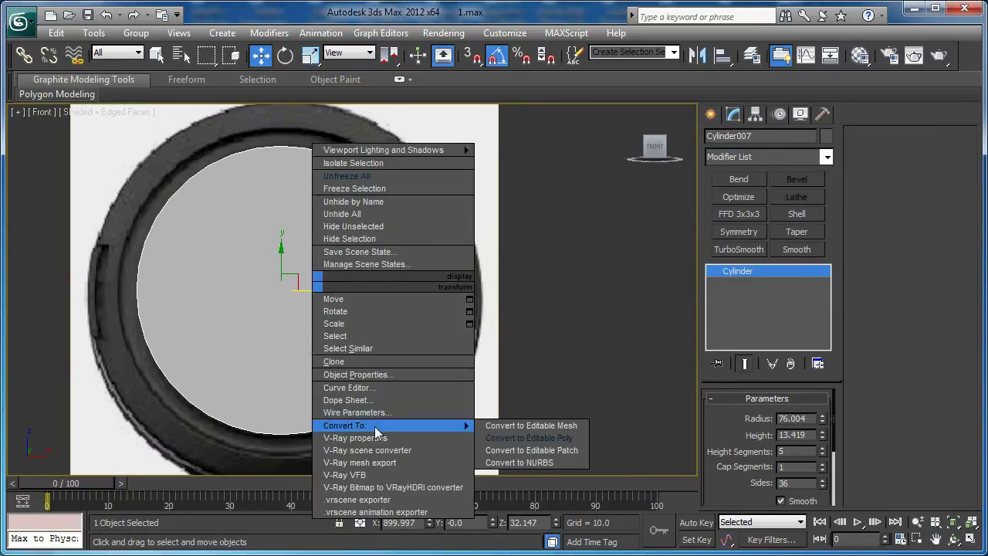
pyautogui.click(502, 437)
# Delete all of the cylinder's polygons except the front cap face.
pyautogui.scroll(-2, 467, 382)
pyautogui.press('p')
pyautogui.keyDown('alt'); pyautogui.moveTo(477, 383); pyautogui.dragTo(393, 396, button='middle'); pyautogui.keyUp('alt')
pyautogui.press('4')
pyautogui.hotkey('ctrl', 'a')
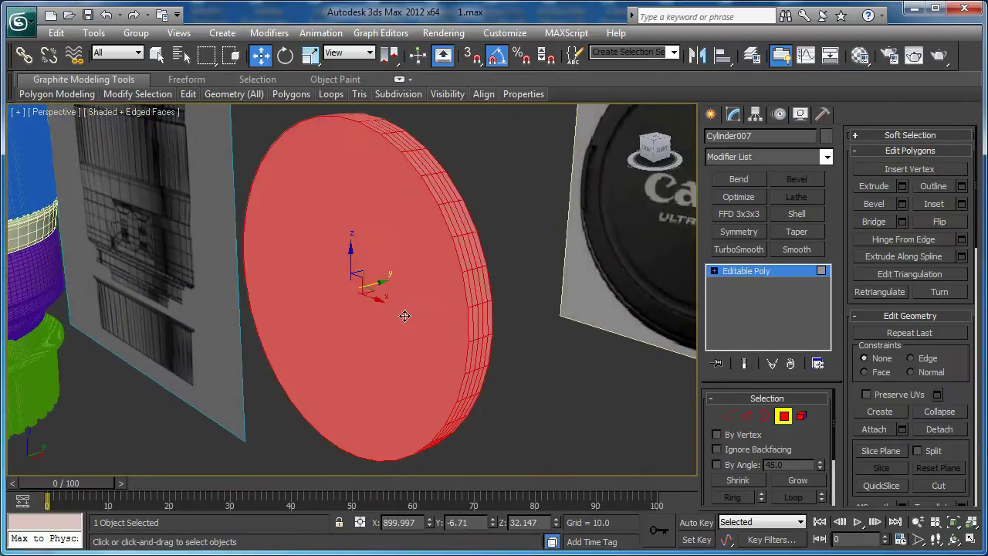
pyautogui.keyDown('alt'); pyautogui.click(390, 270); pyautogui.keyUp('alt')
pyautogui.keyDown('alt'); pyautogui.moveTo(390, 270); pyautogui.dragTo(404, 294, button='middle'); pyautogui.keyUp('alt')
pyautogui.press('Delete')
# Extend the disc's open border outward in the Front view with a scaled copy, following the reference cap.
pyautogui.press('f')
pyautogui.scroll(2, 403, 295)
pyautogui.press('3')
pyautogui.click(498, 291)
pyautogui.scroll(-2, 393, 284)
pyautogui.press('r')
pyautogui.keyDown('shift'); pyautogui.moveTo(333, 279); pyautogui.dragTo(352, 274); pyautogui.keyUp('shift')
pyautogui.scroll(-3, 355, 275)
pyautogui.moveTo(364, 275); pyautogui.dragTo(355, 291, button='middle')
# Extend the open border backward about 13 units along Y in the Top view to form the cap's side wall.
pyautogui.press('t')
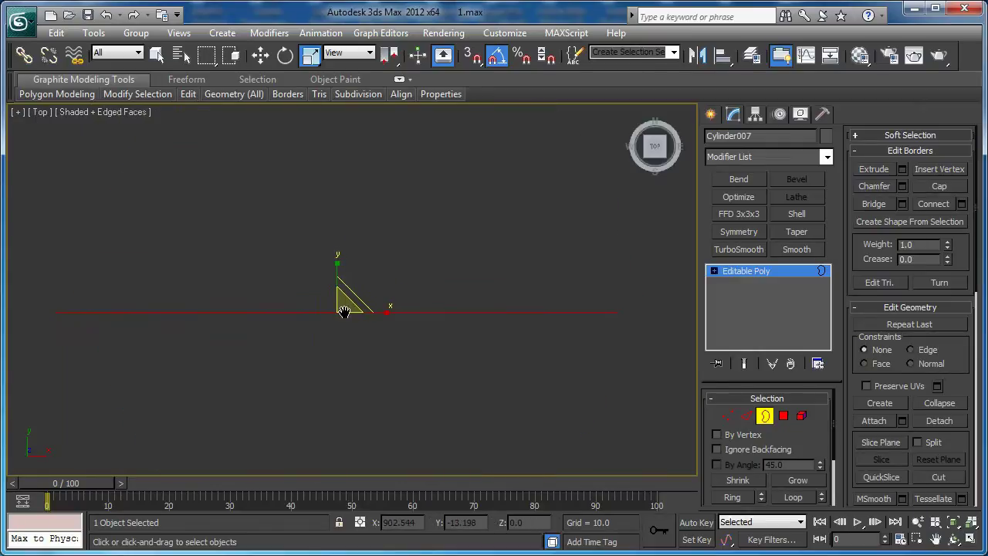
pyautogui.press('w')
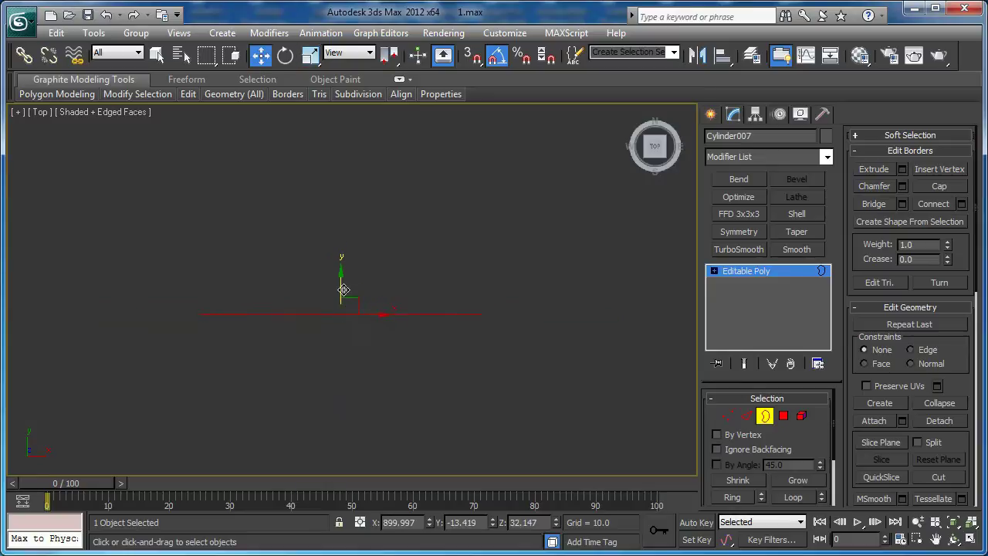
pyautogui.keyDown('shift'); pyautogui.moveTo(342, 286); pyautogui.dragTo(342, 268); pyautogui.keyUp('shift')
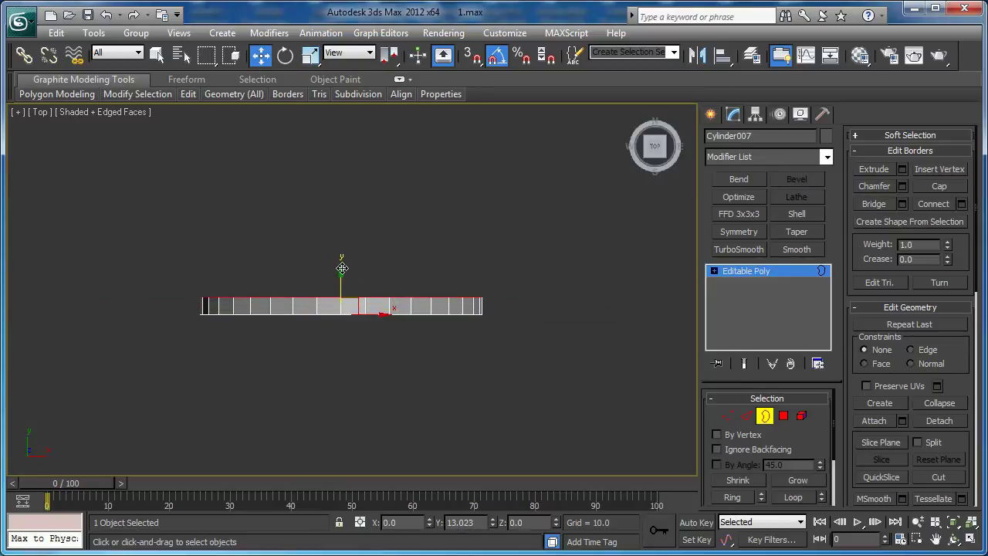
# Scale the side wall's rear border up slightly so the wall flares outward.
pyautogui.scroll(8, 348, 289)
pyautogui.press('r')
pyautogui.scroll(-6, 356, 265)
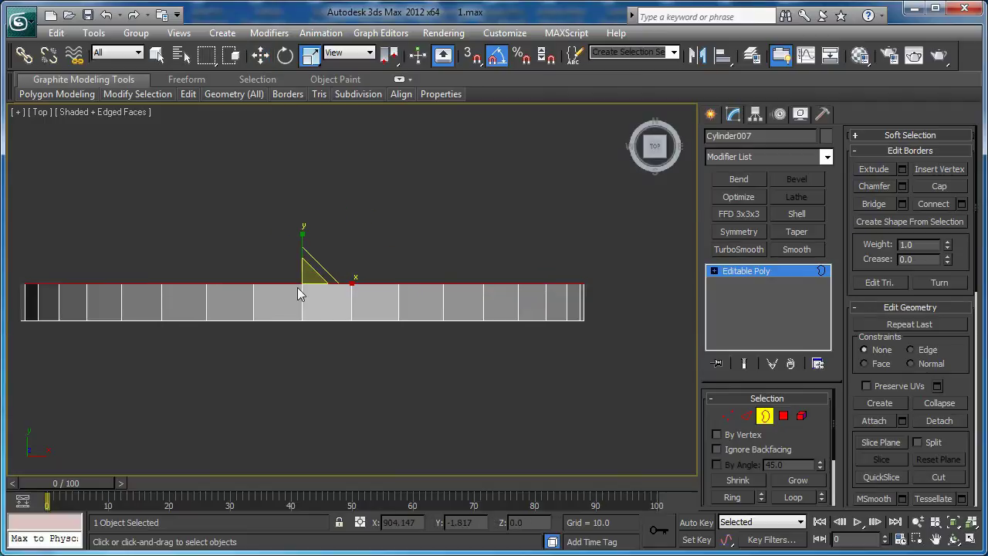
pyautogui.press('w')
pyautogui.press('r')
pyautogui.moveTo(320, 270); pyautogui.dragTo(326, 268)
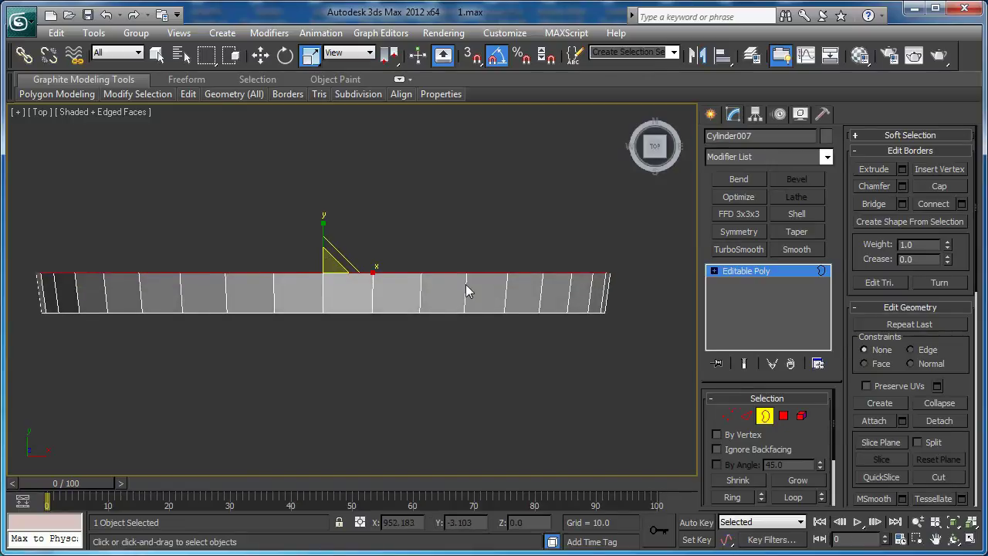
# Extend the rear border inward with a scaled copy, and extrude it again in depth to form an inner lip.
pyautogui.press('p')
pyautogui.keyDown('alt'); pyautogui.moveTo(427, 271); pyautogui.dragTo(321, 197, button='middle'); pyautogui.keyUp('alt')
pyautogui.keyDown('alt'); pyautogui.moveTo(359, 278); pyautogui.dragTo(344, 296, button='middle'); pyautogui.keyUp('alt')
pyautogui.keyDown('shift'); pyautogui.moveTo(344, 299); pyautogui.dragTo(370, 313); pyautogui.keyUp('shift')
pyautogui.press('w')
pyautogui.moveTo(371, 313)
pyautogui.keyDown('alt'); pyautogui.mouseDown(button='middle')
pyautogui.moveTo(414, 278)
pyautogui.moveTo(432, 232)
pyautogui.moveTo(431, 307)
pyautogui.moveTo(364, 316)
pyautogui.mouseUp(button='middle'); pyautogui.keyUp('alt')
pyautogui.keyDown('shift'); pyautogui.moveTo(381, 315); pyautogui.dragTo(387, 314); pyautogui.keyUp('shift')
pyautogui.keyDown('alt'); pyautogui.moveTo(383, 314); pyautogui.dragTo(419, 302, button='middle'); pyautogui.keyUp('alt')
# Select the polygon ring around the front disc and extrude it by -4.076 to form a groove.
pyautogui.press('4')
pyautogui.click(437, 257)
pyautogui.keyDown('shift'); pyautogui.click(444, 297); pyautogui.keyUp('shift')
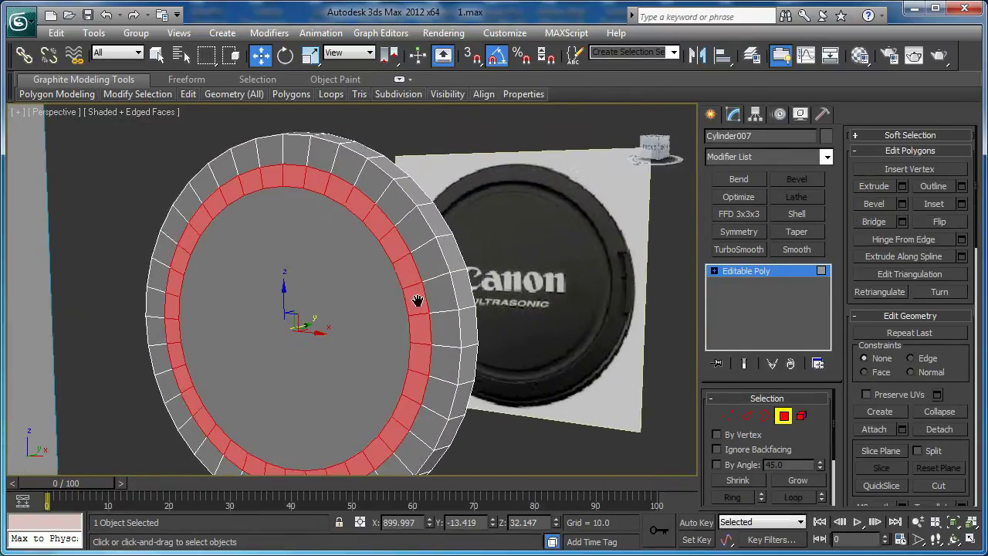
pyautogui.scroll(3, 419, 302)
pyautogui.click(903, 186)
pyautogui.moveTo(290, 267); pyautogui.dragTo(266, 272, button='middle')
pyautogui.moveTo(361, 319); pyautogui.dragTo(286, 322)
pyautogui.keyDown('alt'); pyautogui.moveTo(286, 322); pyautogui.dragTo(240, 292, button='middle'); pyautogui.keyUp('alt')
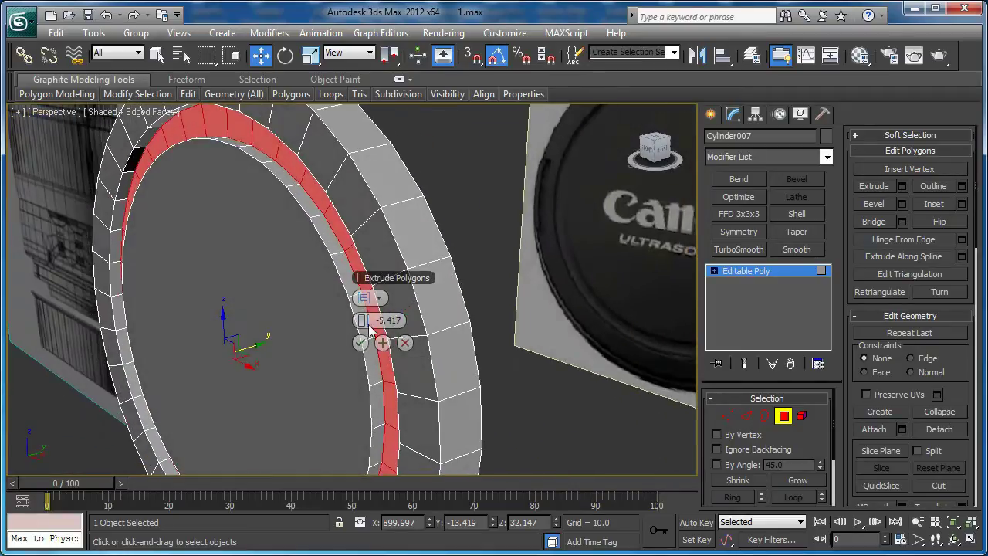
pyautogui.moveTo(363, 320); pyautogui.dragTo(372, 330)
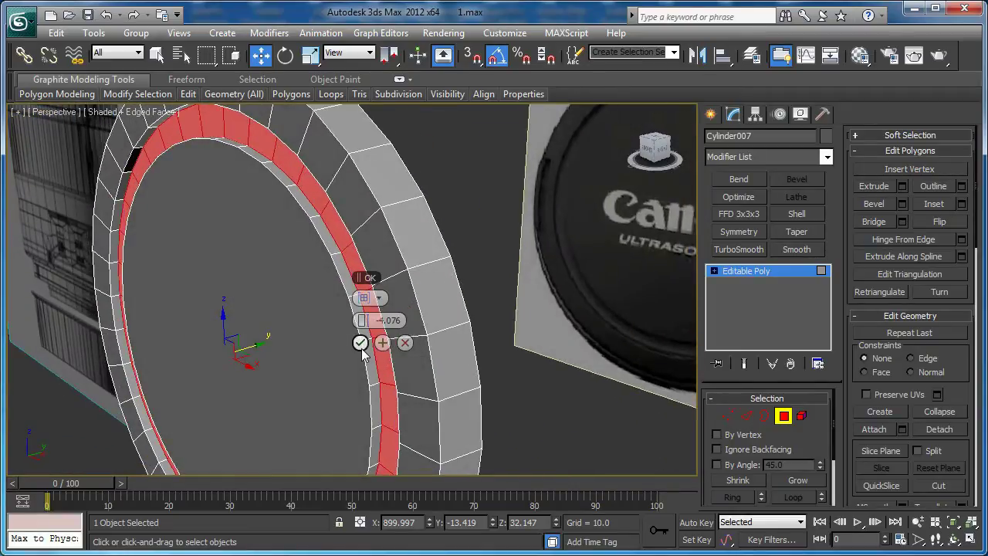
pyautogui.click(361, 344)
# Scale the open rear border and cap it with a polygon.
pyautogui.keyDown('alt'); pyautogui.moveTo(360, 345); pyautogui.dragTo(321, 283, button='middle'); pyautogui.keyUp('alt')
pyautogui.press('3')
pyautogui.press('r')
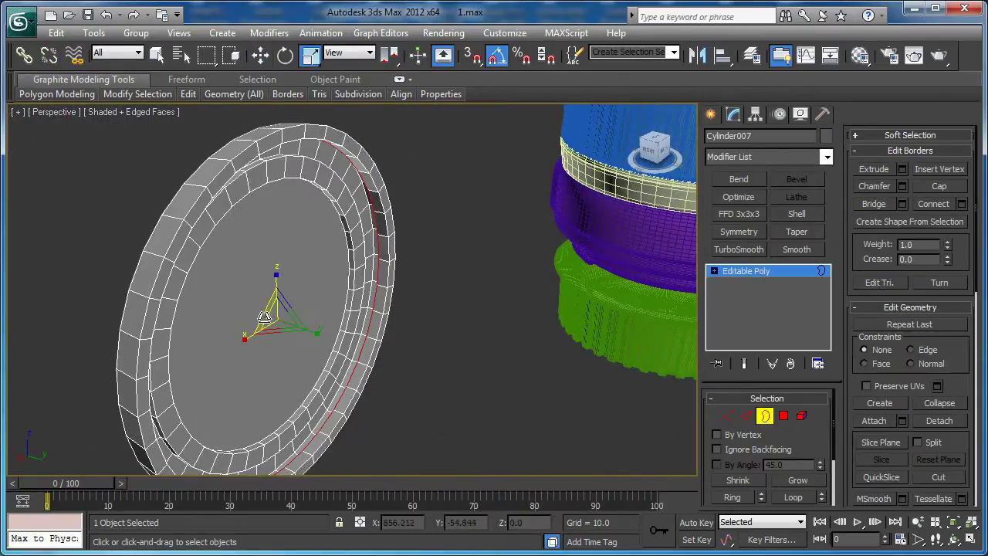
pyautogui.moveTo(276, 328); pyautogui.dragTo(319, 350)
pyautogui.keyDown('alt'); pyautogui.moveTo(319, 350); pyautogui.dragTo(347, 316, button='middle'); pyautogui.keyUp('alt')
pyautogui.click(937, 188)
# Inset the cap's round center face deeply, leaving a small disc in the middle.
pyautogui.press('4')
pyautogui.click(360, 316)
pyautogui.scroll(3, 346, 316)
pyautogui.click(961, 205)
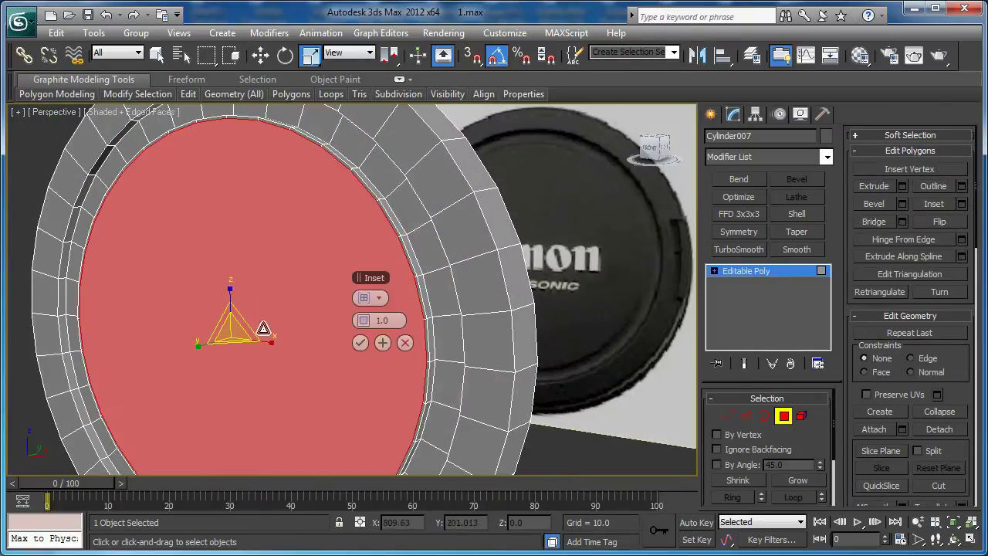
pyautogui.moveTo(241, 328); pyautogui.dragTo(218, 321, button='middle')
pyautogui.moveTo(358, 319); pyautogui.dragTo(531, 317)
pyautogui.click(360, 343)
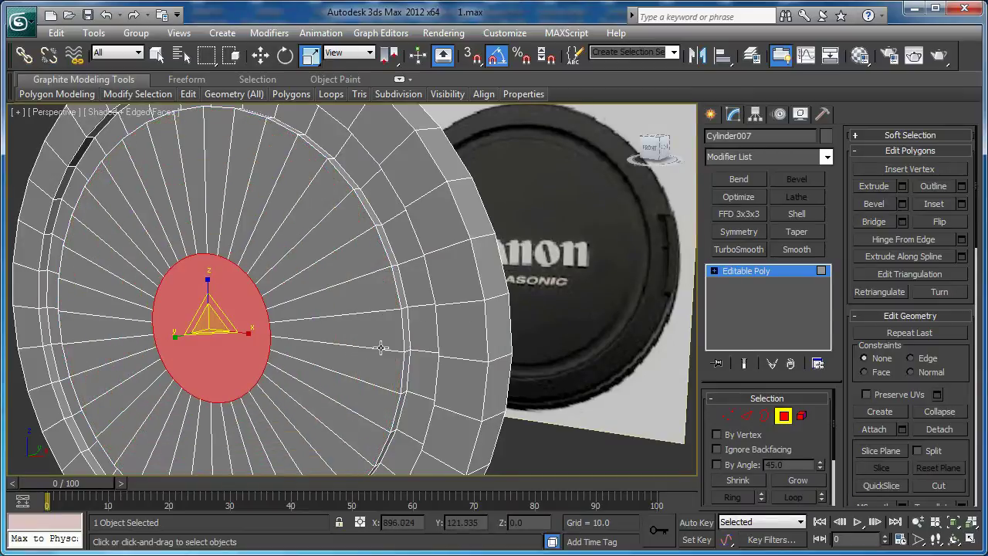
# Connect the radial edges of the front outer ring with one segment and no slide.
pyautogui.press('2')
pyautogui.click(469, 360)
pyautogui.keyDown('alt'); pyautogui.moveTo(470, 361); pyautogui.dragTo(438, 359, button='middle'); pyautogui.keyUp('alt')
pyautogui.click(962, 244)
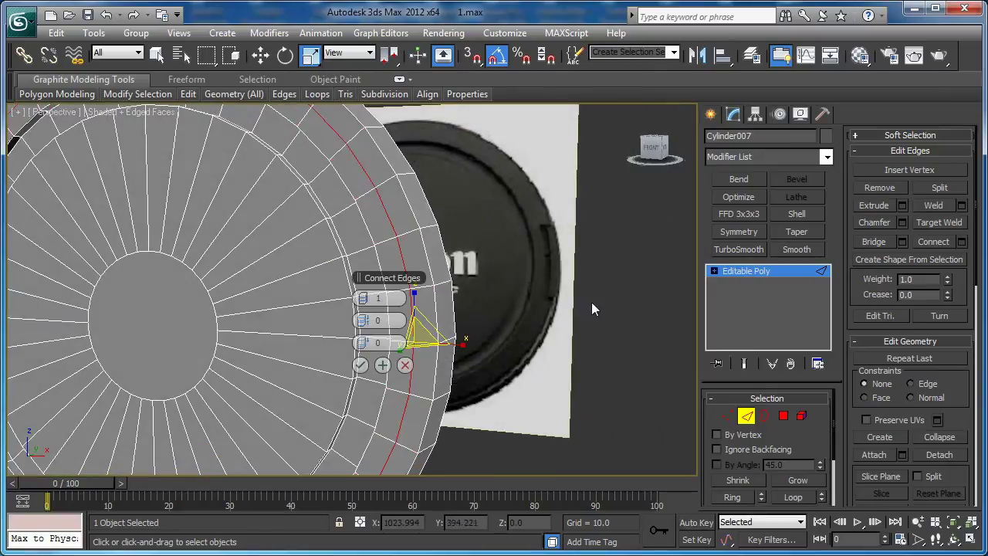
pyautogui.click(361, 345)
# Connect the radial edges on the cap's back with one segment at slide -90, close to the rim.
pyautogui.keyDown('alt'); pyautogui.moveTo(361, 346); pyautogui.dragTo(242, 320, button='middle'); pyautogui.keyUp('alt')
pyautogui.press('v')
pyautogui.press('k')
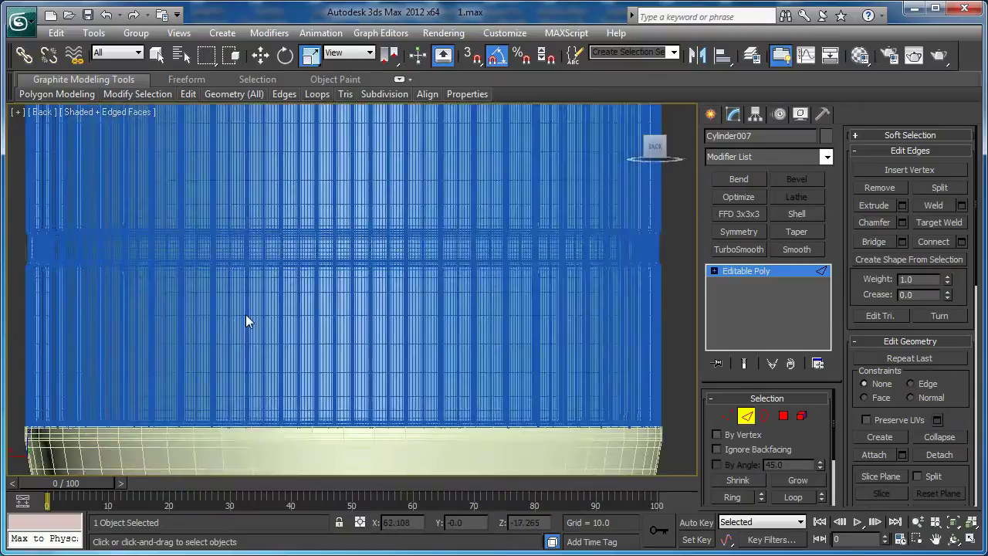
pyautogui.scroll(5, 356, 305)
pyautogui.scroll(4, 350, 314)
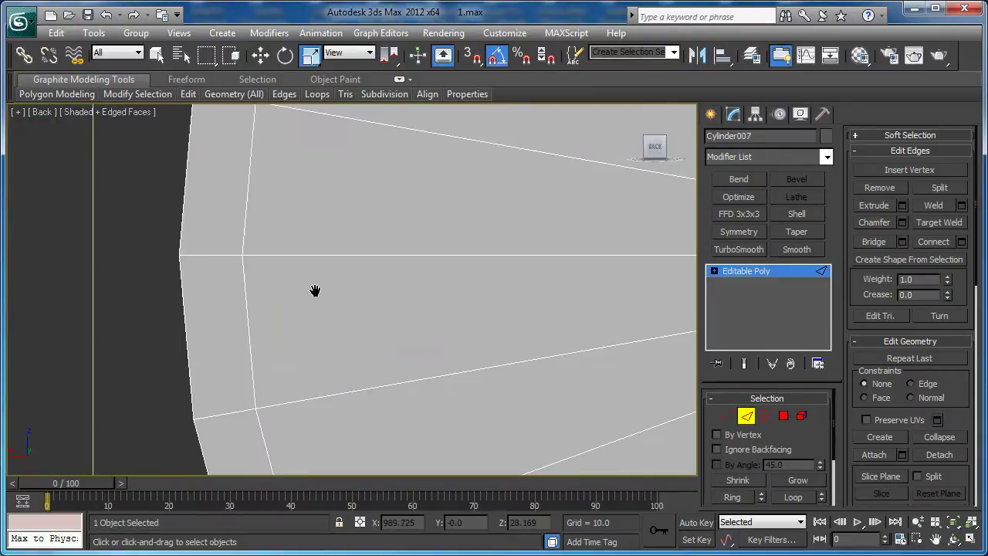
pyautogui.doubleClick(287, 256)
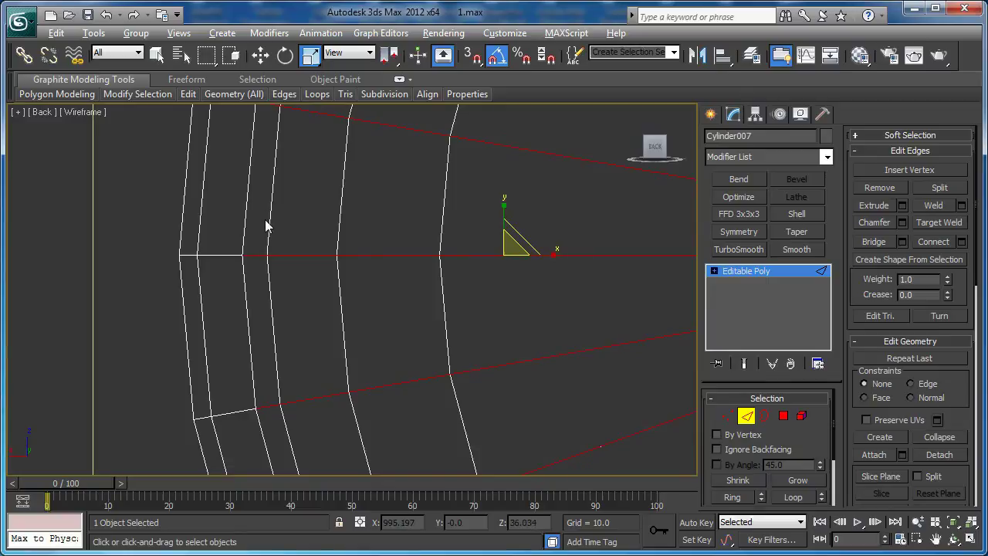
pyautogui.click(961, 242)
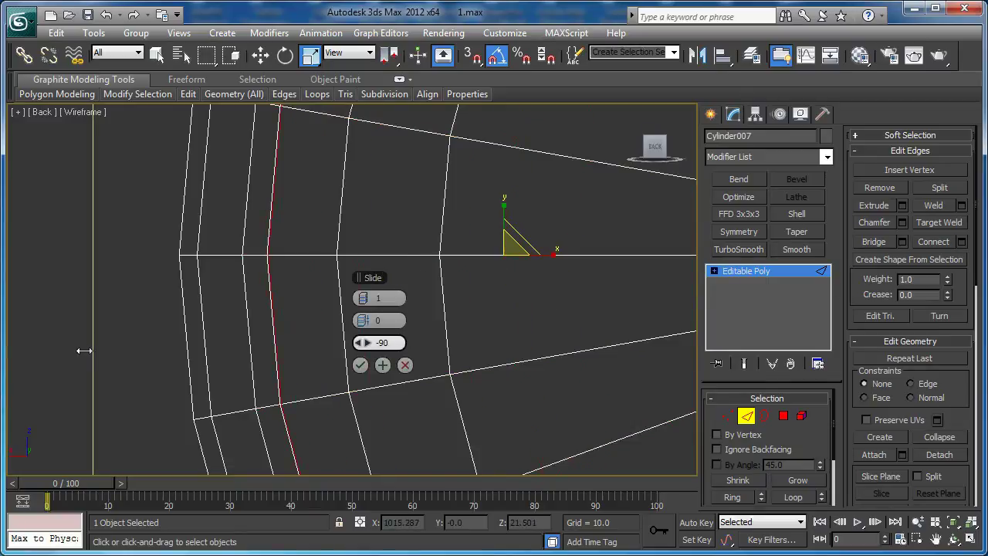
pyautogui.moveTo(84, 351); pyautogui.dragTo(86, 351)
pyautogui.scroll(5, 110, 353)
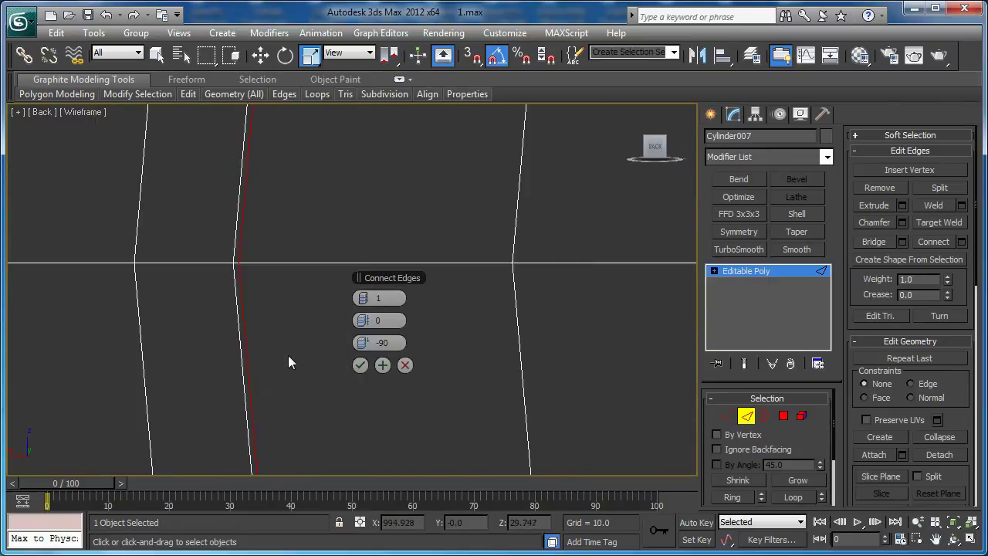
pyautogui.click(357, 345)
pyautogui.click(359, 365)
# Select the full edge loop along the inner rim on the cap's back.
pyautogui.scroll(-5, 274, 343)
pyautogui.moveTo(315, 322); pyautogui.dragTo(180, 265, button='middle')
pyautogui.press('F3')
pyautogui.press('p')
pyautogui.press('z')
pyautogui.moveTo(180, 265); pyautogui.dragTo(231, 269, button='middle')
pyautogui.scroll(3, 231, 270)
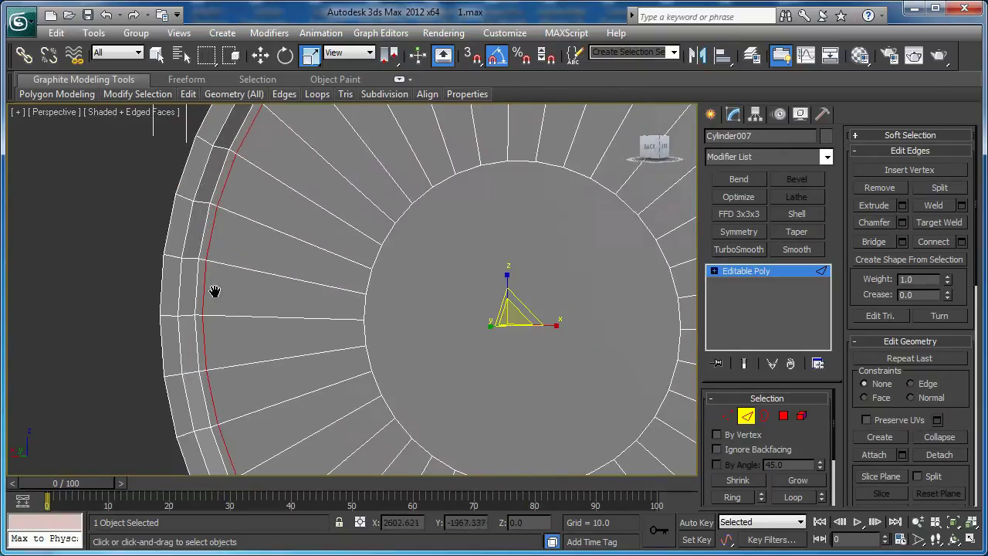
pyautogui.scroll(4, 358, 376)
pyautogui.scroll(2, 292, 333)
pyautogui.scroll(-3, 290, 324)
pyautogui.keyDown('alt'); pyautogui.moveTo(289, 318); pyautogui.dragTo(324, 245, button='middle'); pyautogui.keyUp('alt')
pyautogui.scroll(4, 309, 311)
pyautogui.scroll(-2, 310, 311)
pyautogui.keyDown('alt'); pyautogui.moveTo(310, 311); pyautogui.dragTo(303, 356, button='middle'); pyautogui.keyUp('alt')
pyautogui.click(286, 373)
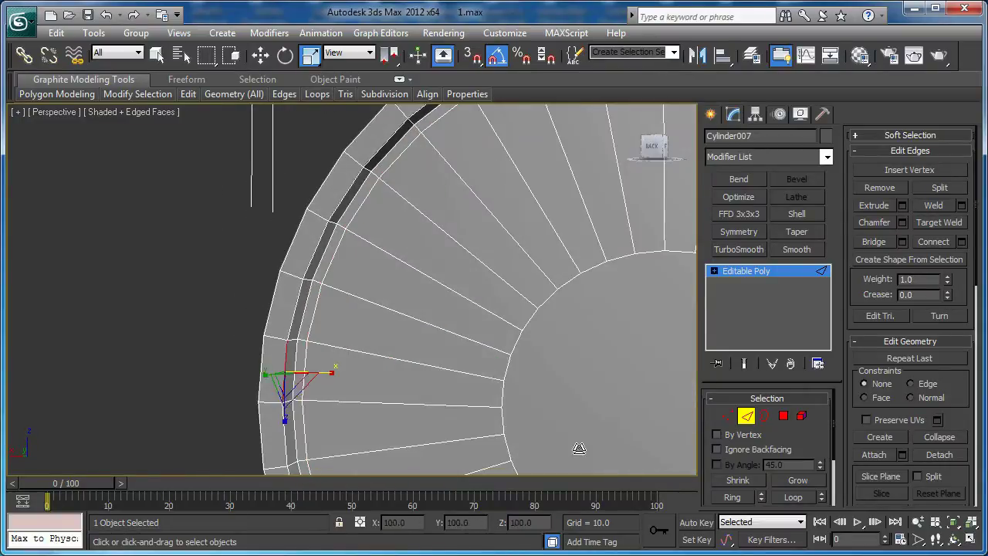
pyautogui.click(795, 497)
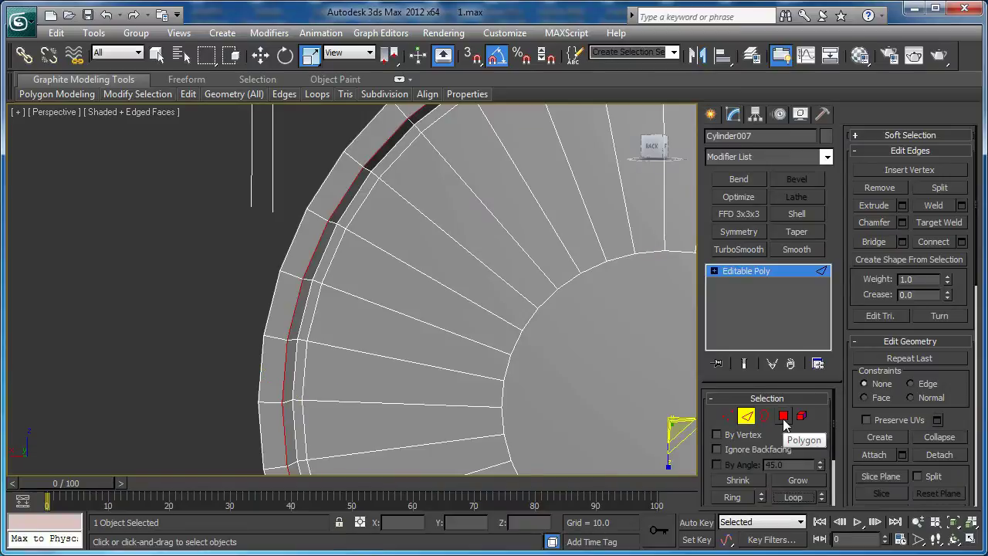
# Select the narrow polygon ring just inside the rim on the cap's back and adjust its scale slightly.
pyautogui.click(785, 417)
pyautogui.scroll(-3, 382, 342)
pyautogui.keyDown('alt'); pyautogui.moveTo(382, 342); pyautogui.dragTo(310, 323, button='middle'); pyautogui.keyUp('alt')
pyautogui.scroll(3, 341, 328)
pyautogui.click(448, 298)
pyautogui.keyDown('shift'); pyautogui.click(441, 343); pyautogui.keyUp('shift')
pyautogui.moveTo(445, 343); pyautogui.dragTo(587, 361, button='middle')
pyautogui.scroll(-4, 435, 343)
pyautogui.scroll(2, 618, 363)
pyautogui.moveTo(590, 345); pyautogui.dragTo(594, 345)
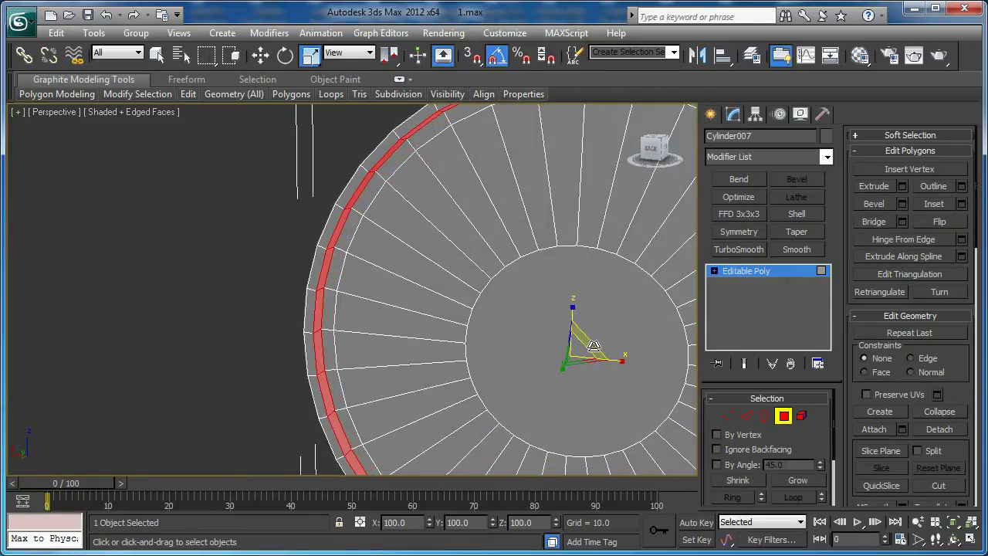
pyautogui.moveTo(593, 345); pyautogui.dragTo(594, 346)
# Rotate the whole cap object 5 degrees around its center in the Front view.
pyautogui.keyDown('alt'); pyautogui.moveTo(500, 333); pyautogui.dragTo(540, 340, button='middle'); pyautogui.keyUp('alt')
pyautogui.press('f')
pyautogui.press('z')
pyautogui.moveTo(475, 304); pyautogui.dragTo(413, 287, button='middle')
pyautogui.scroll(2, 413, 287)
pyautogui.click(782, 416)
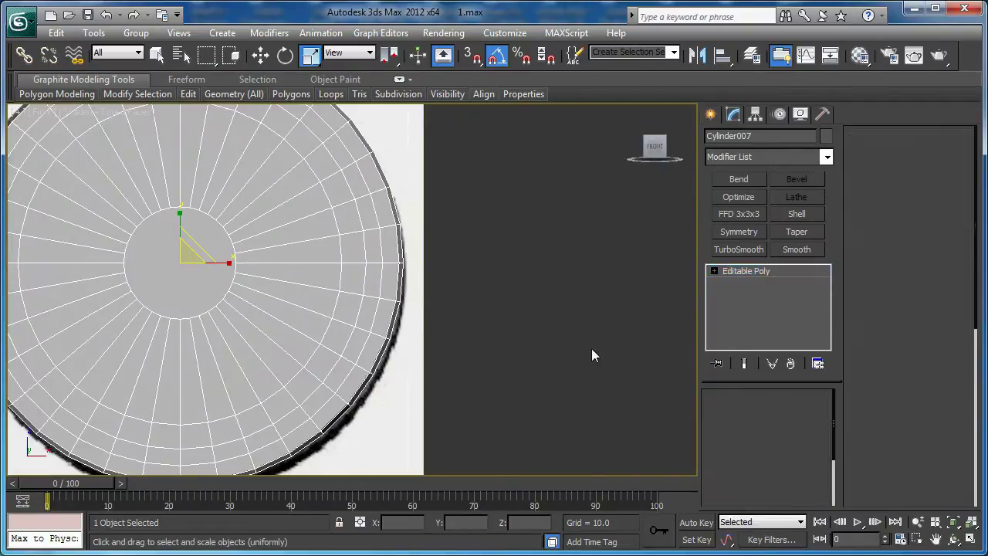
pyautogui.press('z')
pyautogui.scroll(2, 399, 280)
pyautogui.press('e')
pyautogui.scroll(-1, 376, 268)
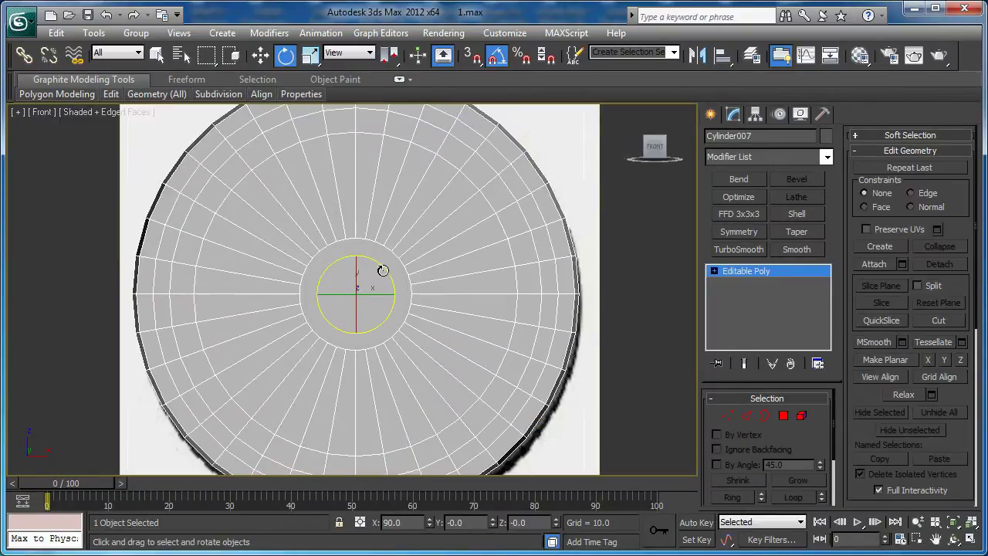
pyautogui.moveTo(383, 270); pyautogui.dragTo(383, 273)
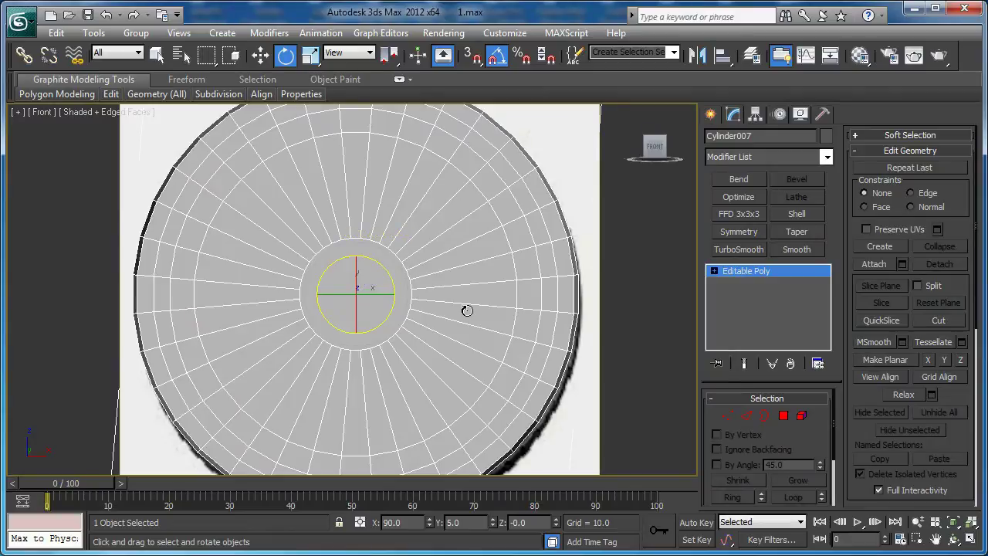
# Connect the short edges along the cap's horizontal centerline with one segment, adding a horizontal edge line across it.
pyautogui.press('2')
pyautogui.click(514, 292)
pyautogui.click(192, 293)
pyautogui.keyDown('ctrl'); pyautogui.click(300, 295); pyautogui.keyUp('ctrl')
pyautogui.scroll(2, 221, 292)
pyautogui.moveTo(274, 298); pyautogui.dragTo(243, 307, button='middle')
pyautogui.press('z')
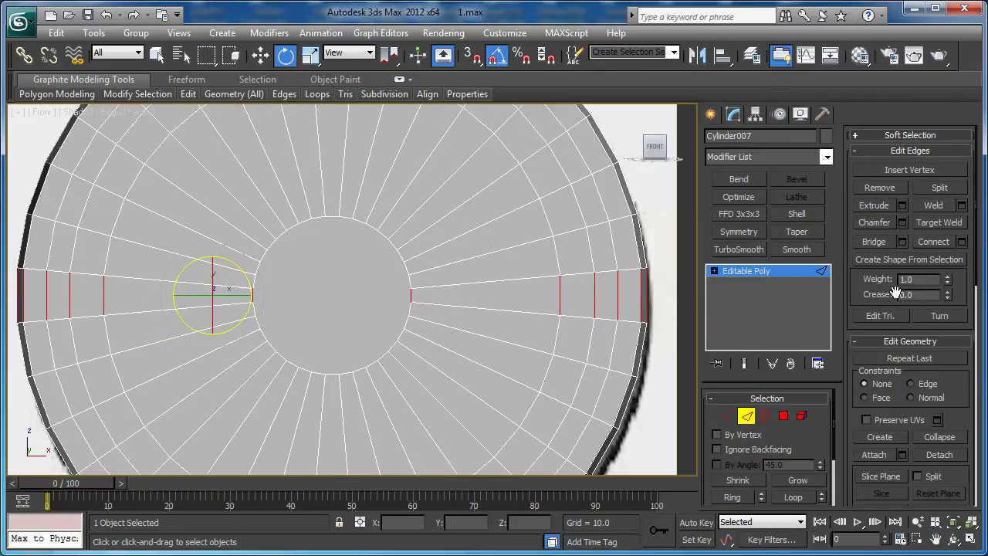
pyautogui.hotkey('ctrl', 'shift', 'e')
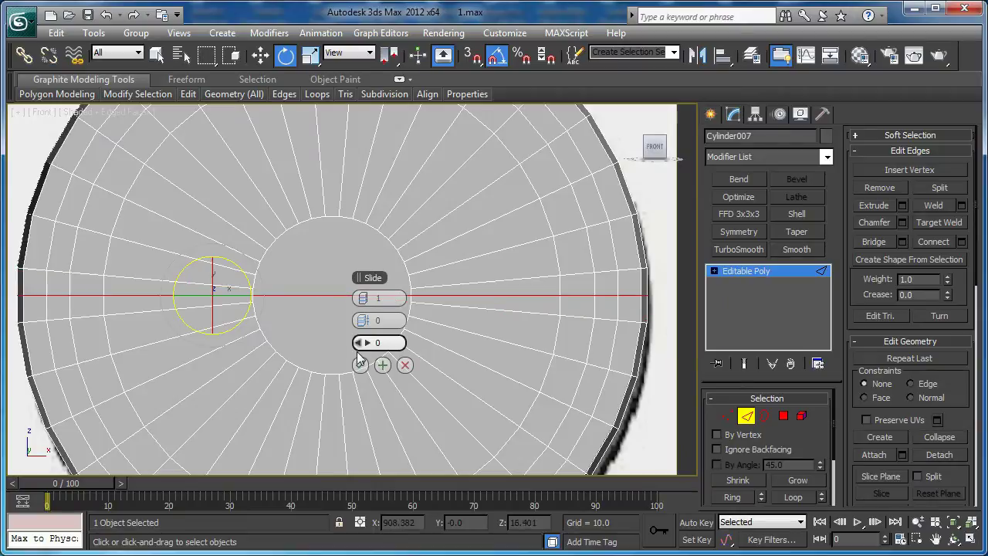
pyautogui.click(358, 359)
# Connect the short edges along the cap's vertical centerline, adding a vertical edge line across it.
pyautogui.moveTo(332, 228); pyautogui.dragTo(332, 335, button='middle')
pyautogui.click(338, 197)
pyautogui.hotkey('alt', 'r')
pyautogui.moveTo(343, 417); pyautogui.dragTo(322, 426, button='middle')
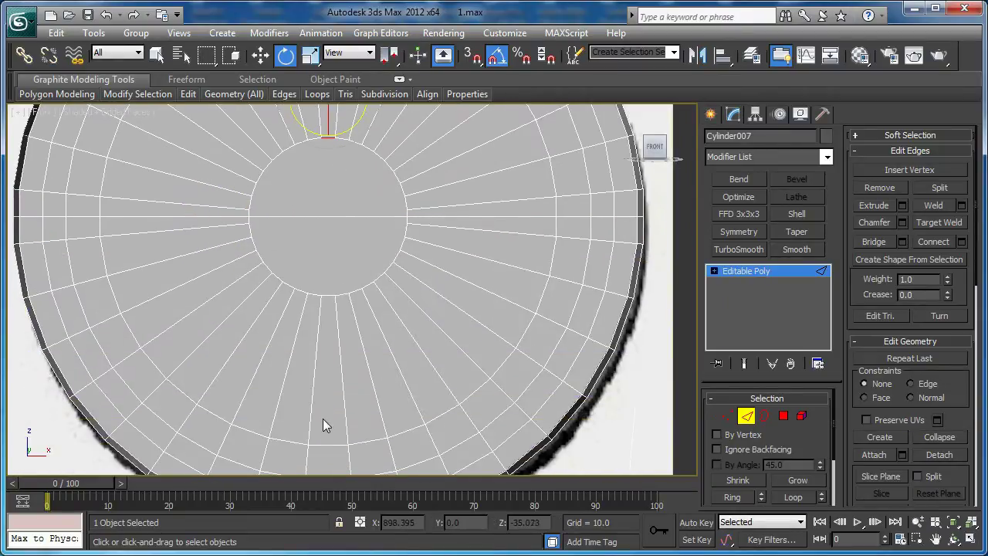
pyautogui.moveTo(324, 271); pyautogui.dragTo(324, 341, button='middle')
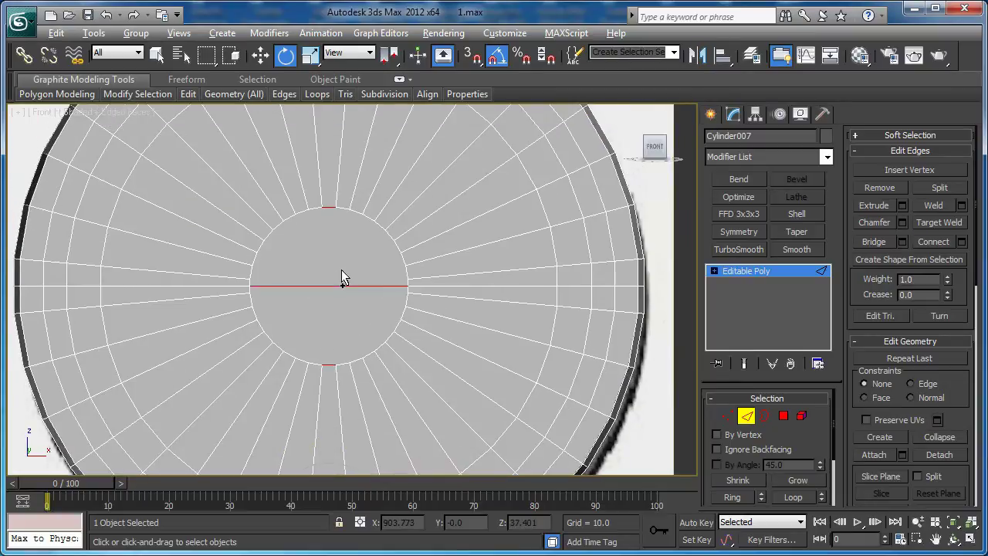
pyautogui.scroll(-3, 339, 297)
pyautogui.scroll(4, 396, 294)
# Delete the outer rim polygons around the middle of the cap's right side to open the clip notch.
pyautogui.press('4')
pyautogui.moveTo(437, 257); pyautogui.dragTo(396, 340)
pyautogui.moveTo(372, 386); pyautogui.dragTo(371, 363)
pyautogui.scroll(-6, 372, 363)
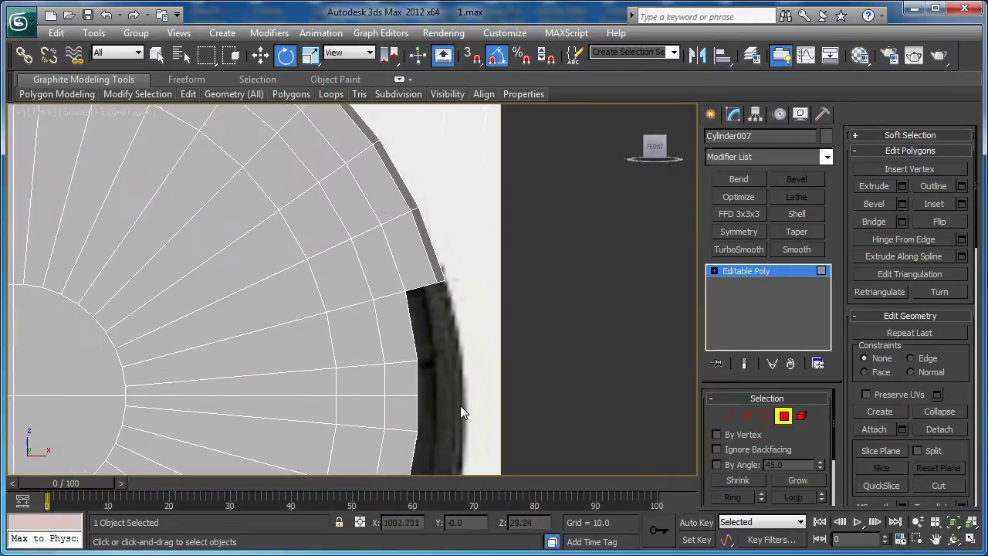
# Delete the cap's left half and upper half polygons, keeping only the lower-right quarter.
pyautogui.moveTo(148, 320); pyautogui.dragTo(146, 320)
pyautogui.press('Delete')
pyautogui.moveTo(323, 484); pyautogui.dragTo(322, 471)
pyautogui.press('Delete')
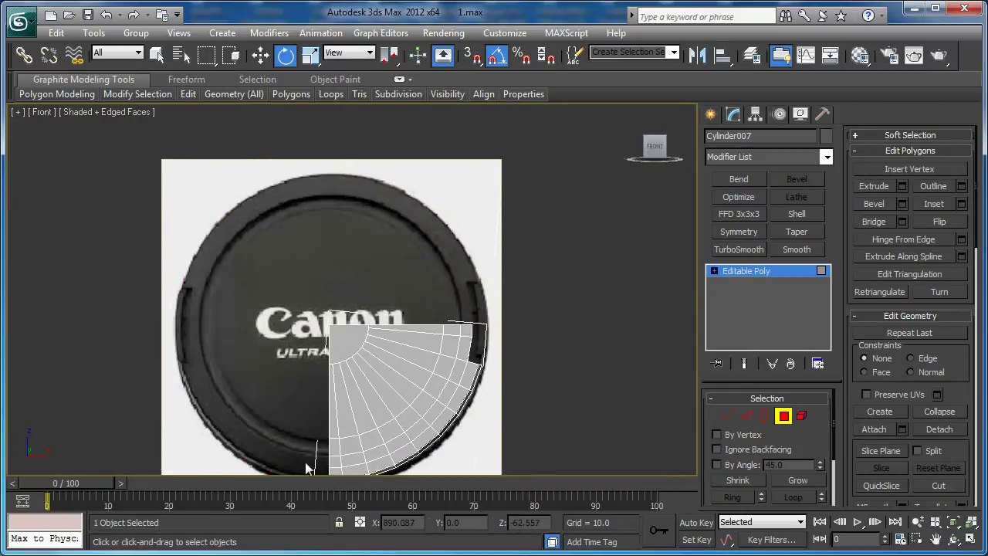
pyautogui.moveTo(268, 387); pyautogui.dragTo(268, 290, button='middle')
pyautogui.press('Delete')
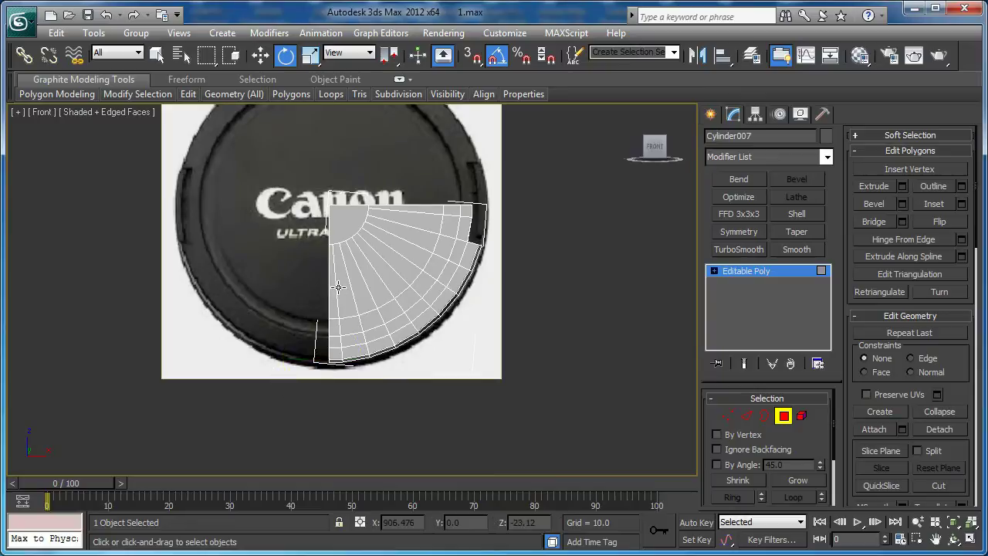
# Bridge the two opposite open edges at the outer end of the clip notch in the Perspective view.
pyautogui.moveTo(482, 307); pyautogui.dragTo(366, 348, button='middle')
pyautogui.press('p')
pyautogui.scroll(3, 397, 315)
pyautogui.keyDown('alt'); pyautogui.moveTo(397, 315); pyautogui.dragTo(276, 376, button='middle'); pyautogui.keyUp('alt')
pyautogui.scroll(10, 276, 376)
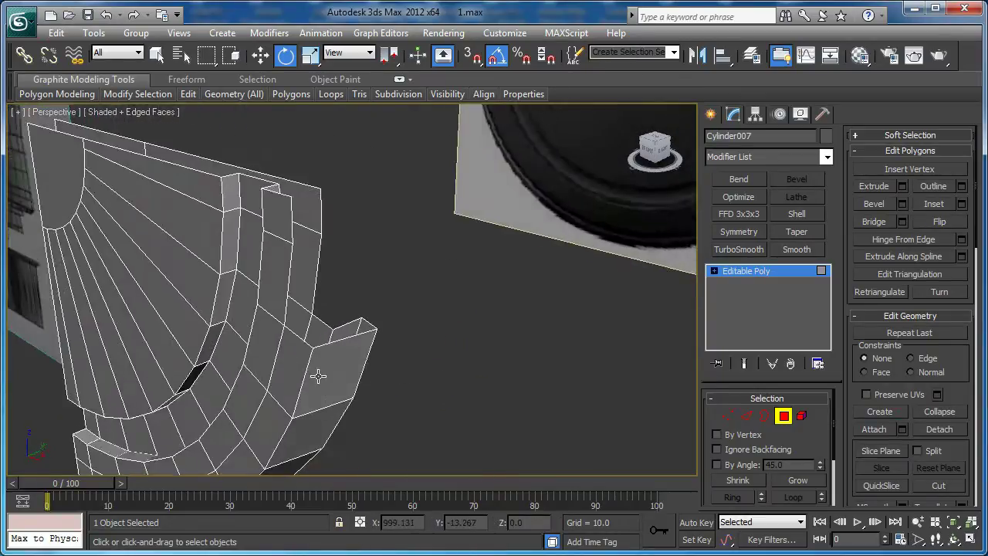
pyautogui.scroll(1, 353, 314)
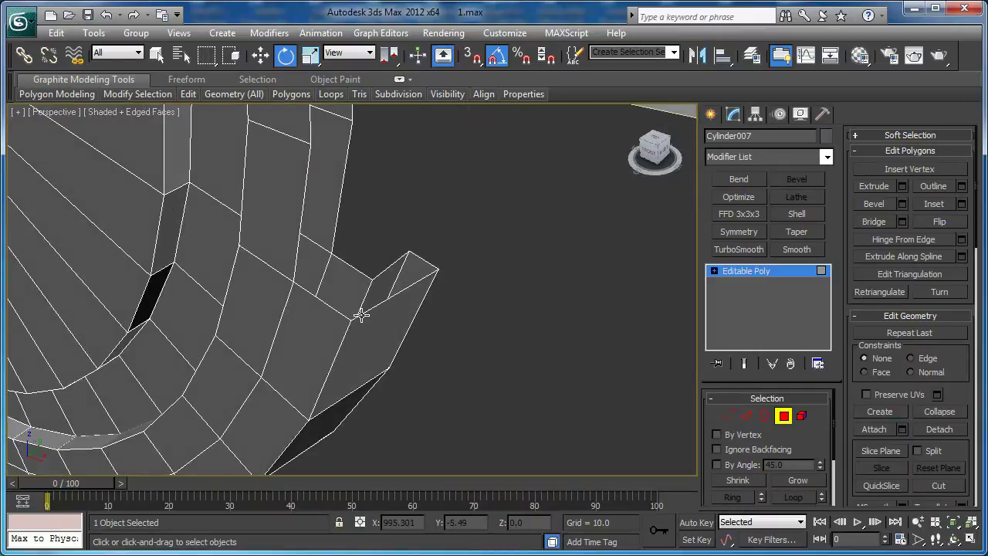
pyautogui.keyDown('alt'); pyautogui.moveTo(362, 313); pyautogui.dragTo(356, 304, button='middle'); pyautogui.keyUp('alt')
pyautogui.press('2')
pyautogui.click(341, 284)
pyautogui.press('w')
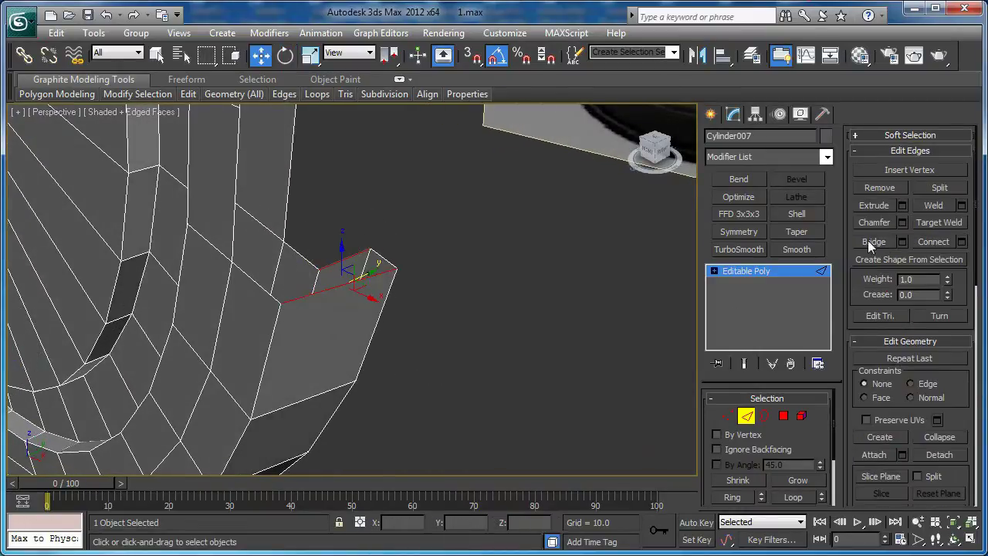
pyautogui.click(872, 242)
# Bridge the remaining open edge pairs along the notch's ledge and inner wall to close the gap.
pyautogui.click(299, 259)
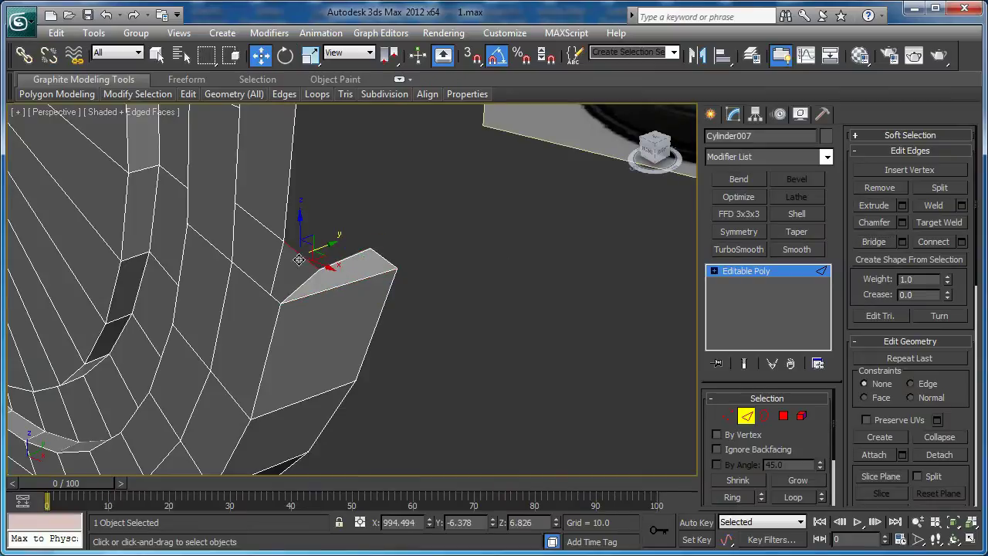
pyautogui.moveTo(361, 216); pyautogui.dragTo(386, 227, button='middle')
pyautogui.click(868, 241)
pyautogui.moveTo(524, 248); pyautogui.dragTo(559, 301, button='middle')
pyautogui.click(367, 276)
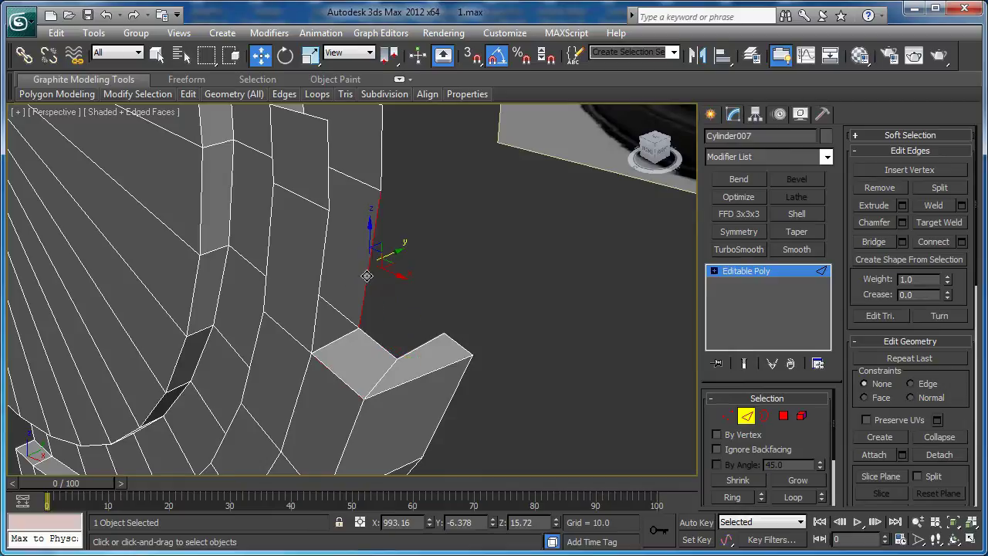
pyautogui.click(867, 244)
pyautogui.moveTo(394, 191); pyautogui.dragTo(399, 262, button='middle')
pyautogui.click(389, 225)
pyautogui.click(865, 243)
# Select the edge loops along the cap's inner groove and step, and chamfer them with 2 segments and an adjusted amount.
pyautogui.moveTo(409, 228); pyautogui.dragTo(446, 276, button='middle')
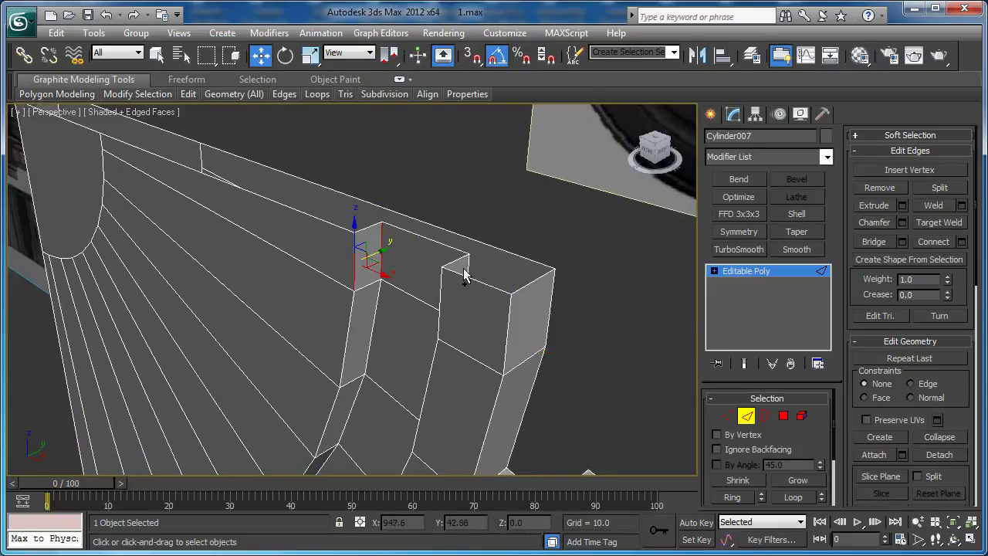
pyautogui.click(790, 498)
pyautogui.click(903, 225)
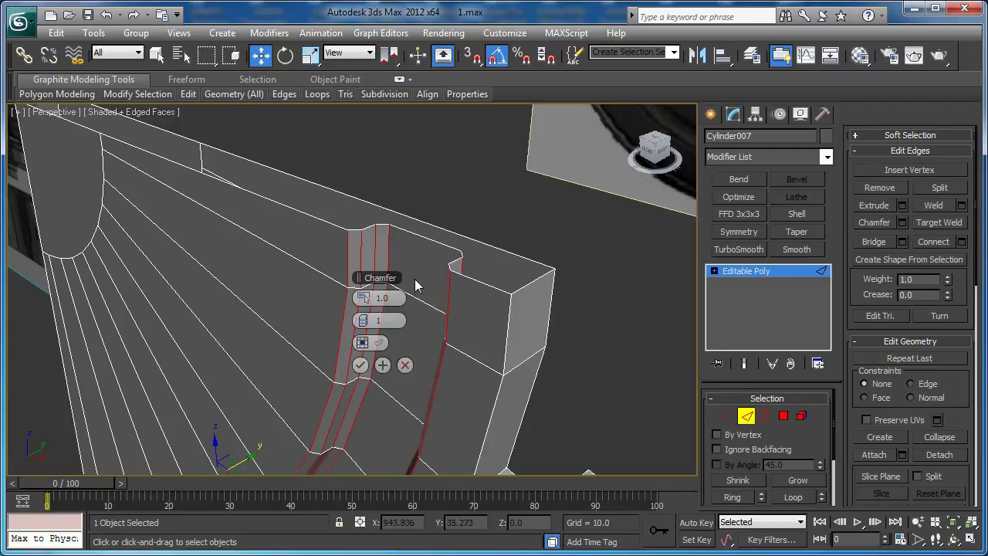
pyautogui.click(369, 318)
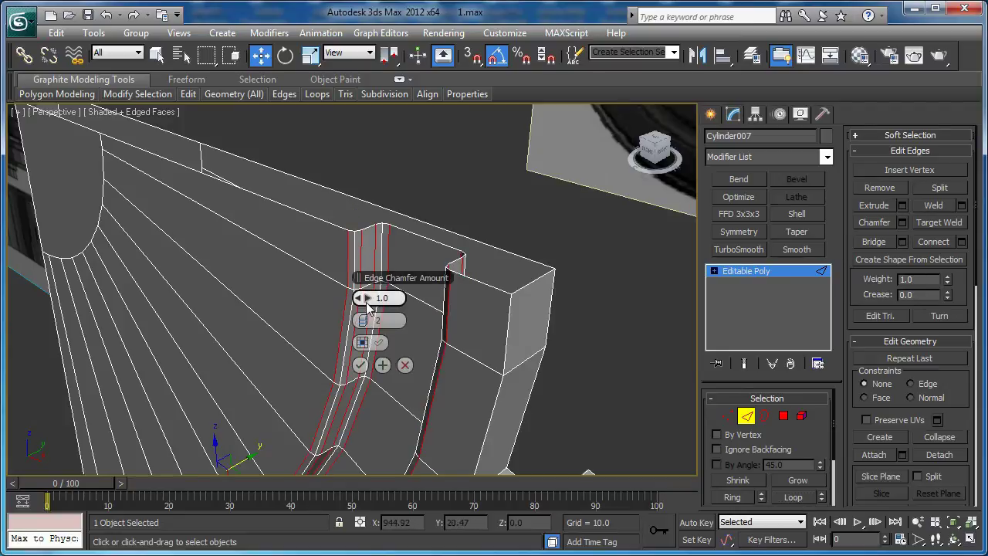
pyautogui.moveTo(360, 298); pyautogui.dragTo(361, 295)
pyautogui.click(360, 366)
pyautogui.keyDown('alt'); pyautogui.moveTo(360, 366); pyautogui.dragTo(366, 311, button='middle'); pyautogui.keyUp('alt')
# Connect the ring of short edges across the notch walls with 2 segments and a pinch of 88.
pyautogui.click(346, 309)
pyautogui.hotkey('alt', 'r')
pyautogui.scroll(3, 371, 309)
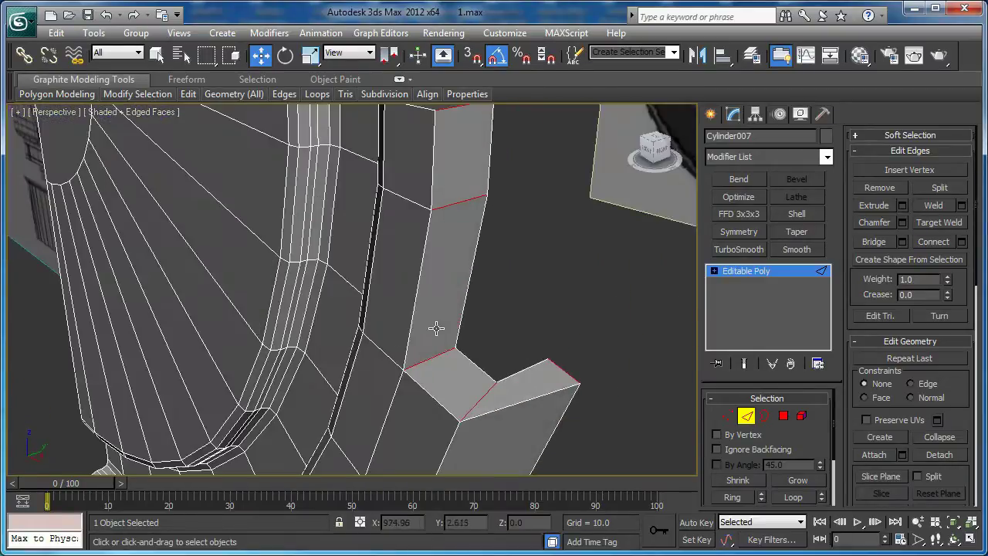
pyautogui.click(963, 243)
pyautogui.moveTo(301, 313); pyautogui.dragTo(141, 329, button='middle')
pyautogui.moveTo(373, 305); pyautogui.dragTo(630, 305)
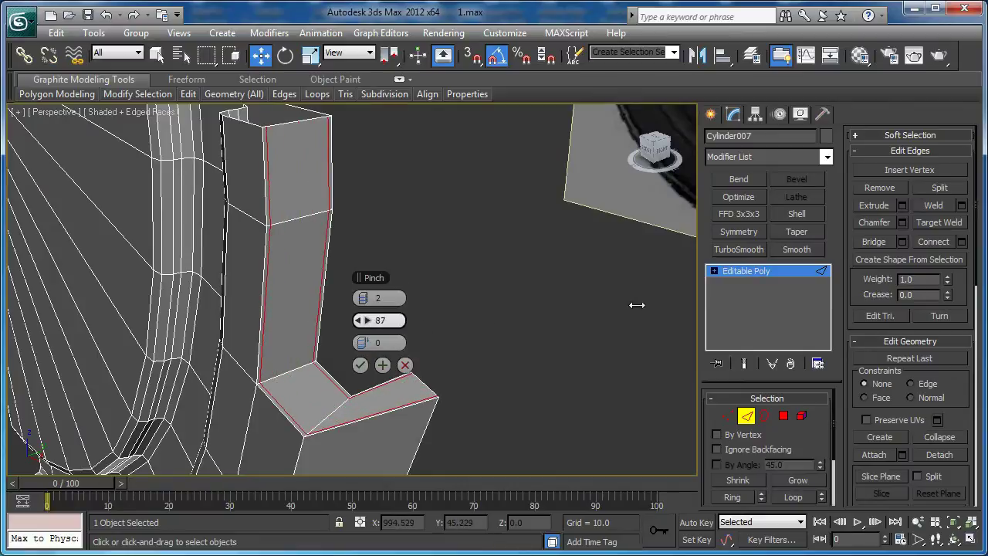
pyautogui.click(360, 364)
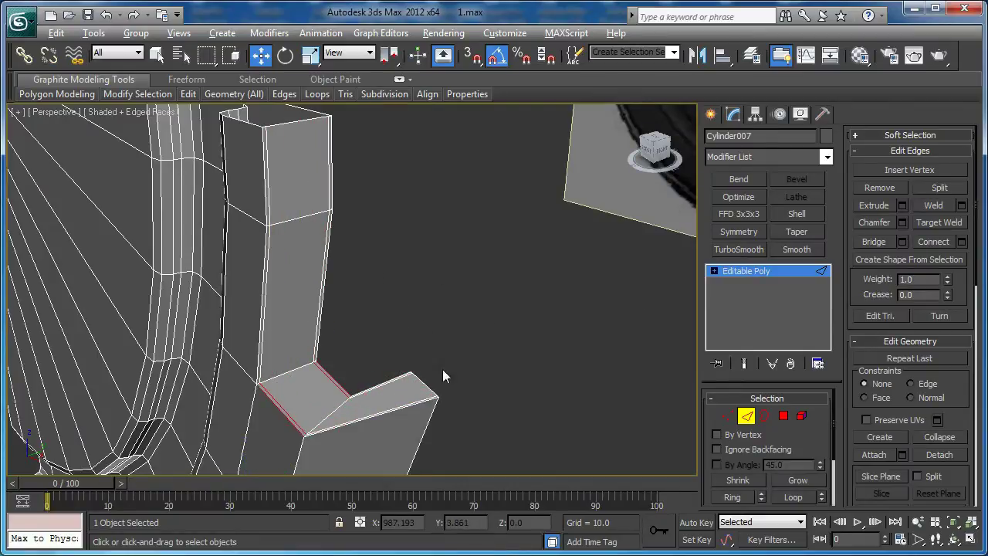
# Add two-segment support loops across the notch's lower ledge with pinch 88, and across the neighbouring edge ring with pinch 92.
pyautogui.click(962, 243)
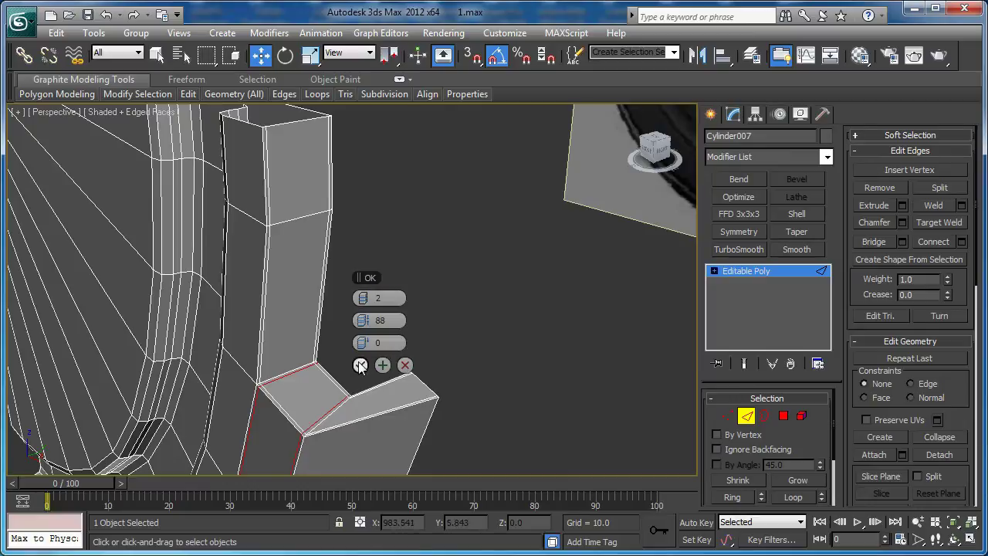
pyautogui.click(360, 365)
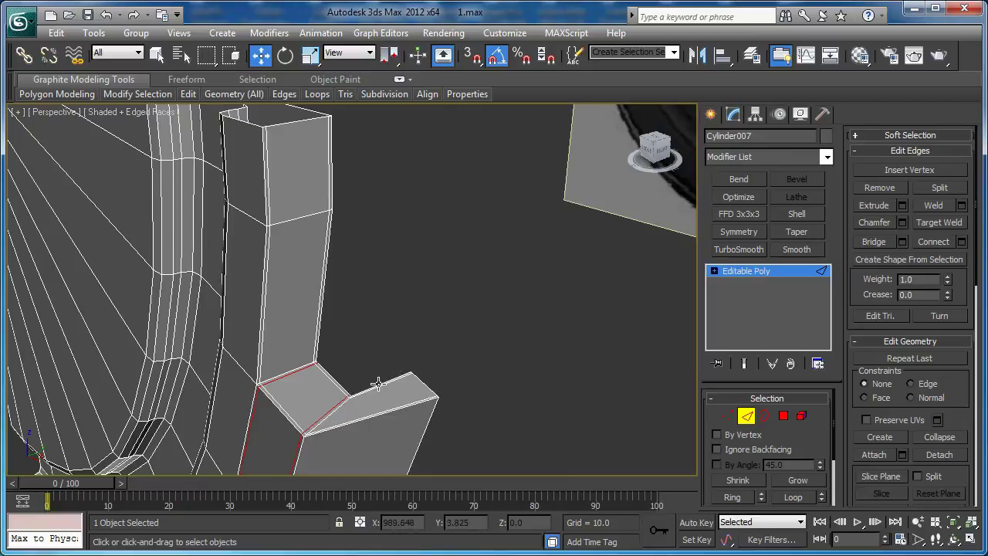
pyautogui.click(961, 243)
pyautogui.moveTo(363, 320); pyautogui.dragTo(358, 347)
pyautogui.click(360, 365)
# Connect the edge ring on the front face beside the notch with 1 segment, pinch 92 and slide 87.
pyautogui.keyDown('alt'); pyautogui.moveTo(360, 365); pyautogui.dragTo(399, 351, button='middle'); pyautogui.keyUp('alt')
pyautogui.keyDown('alt'); pyautogui.moveTo(378, 288); pyautogui.dragTo(337, 284, button='middle'); pyautogui.keyUp('alt')
pyautogui.scroll(3, 343, 324)
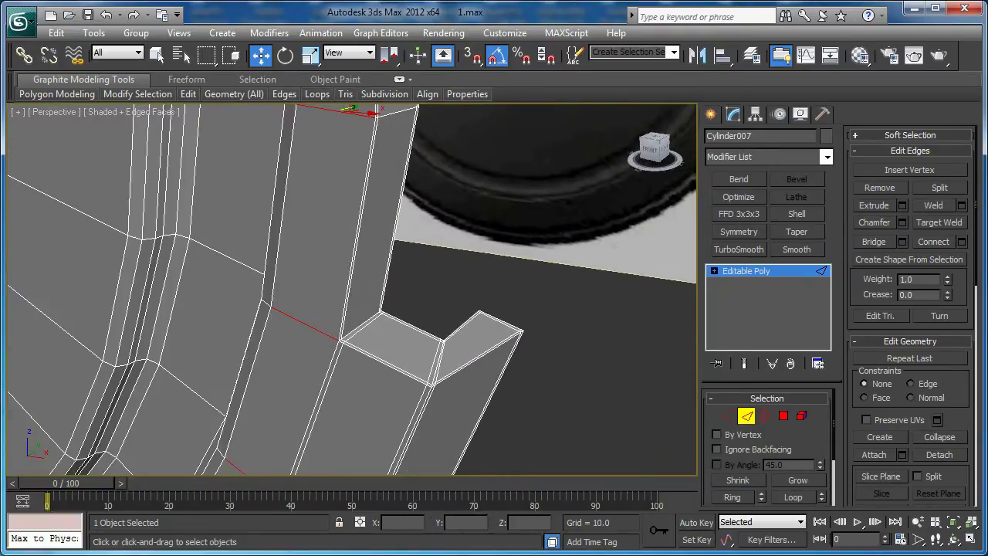
pyautogui.click(961, 242)
pyautogui.moveTo(377, 342); pyautogui.dragTo(642, 340)
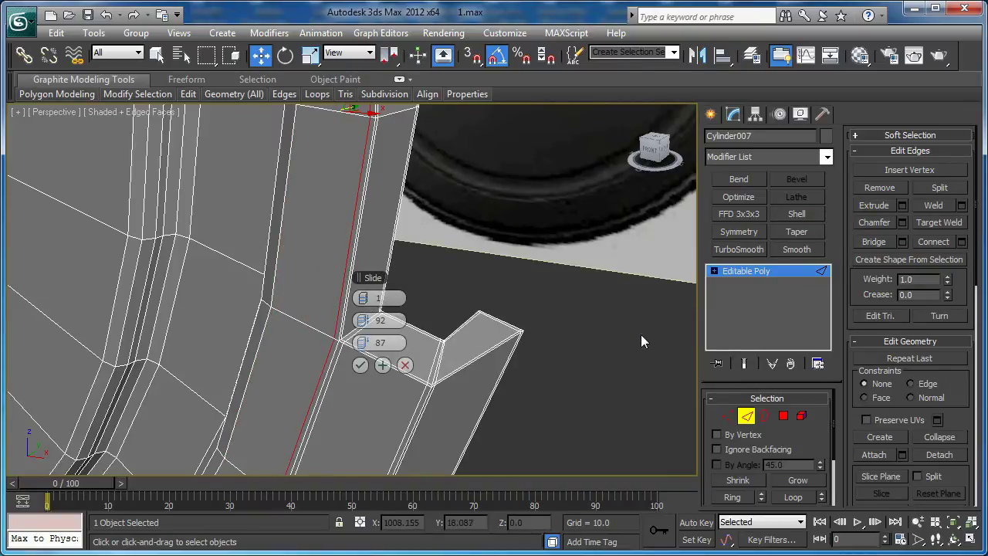
pyautogui.click(360, 364)
# Connect the matching edge ring on the cap's back face with 1 segment and a slide of about -97, close to the notch.
pyautogui.scroll(-5, 360, 365)
pyautogui.keyDown('alt'); pyautogui.moveTo(360, 364); pyautogui.dragTo(137, 346, button='middle'); pyautogui.keyUp('alt')
pyautogui.scroll(3, 360, 349)
pyautogui.scroll(3, 329, 302)
pyautogui.scroll(3, 330, 302)
pyautogui.scroll(-6, 318, 325)
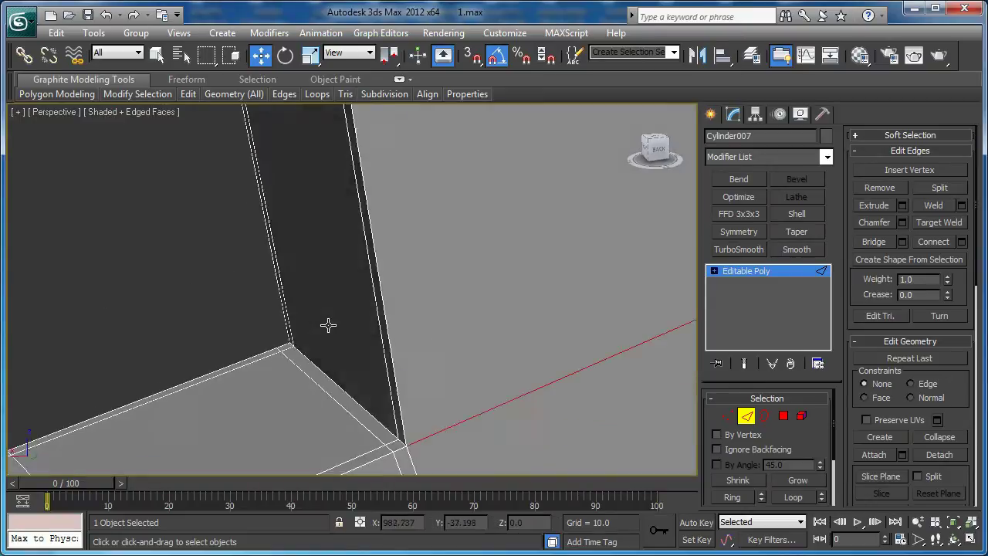
pyautogui.click(962, 241)
pyautogui.moveTo(361, 345); pyautogui.dragTo(151, 374)
pyautogui.scroll(3, 128, 323)
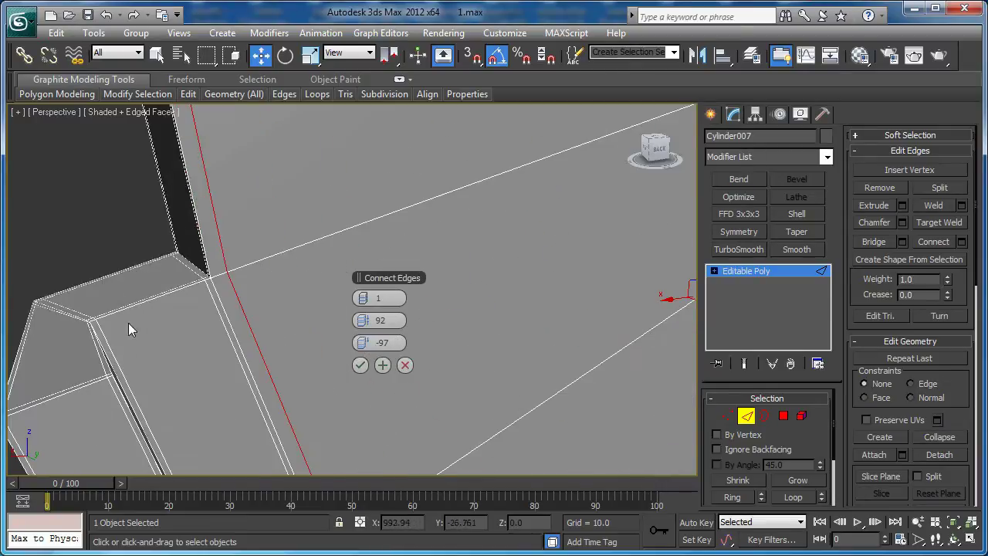
pyautogui.click(363, 343)
pyautogui.click(361, 343)
pyautogui.click(360, 365)
# Clone the notch's inner wall polygons about 11 units outward in X to the reference rim as a separate object.
pyautogui.keyDown('alt'); pyautogui.moveTo(345, 375); pyautogui.dragTo(472, 353, button='middle'); pyautogui.keyUp('alt')
pyautogui.press('4')
pyautogui.click(473, 248)
pyautogui.scroll(-3, 441, 353)
pyautogui.press('f')
pyautogui.moveTo(533, 309); pyautogui.dragTo(305, 255, button='middle')
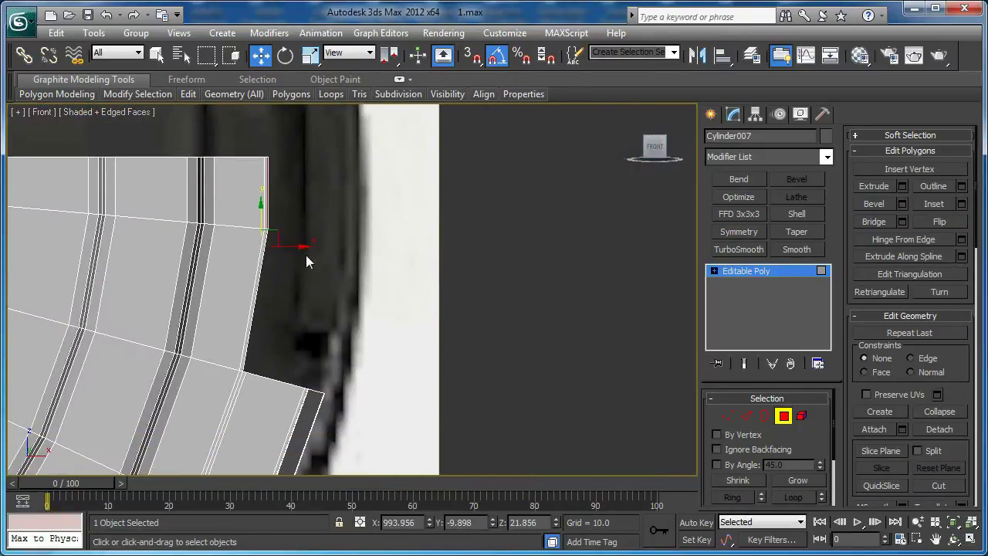
pyautogui.moveTo(300, 247); pyautogui.dragTo(397, 253)
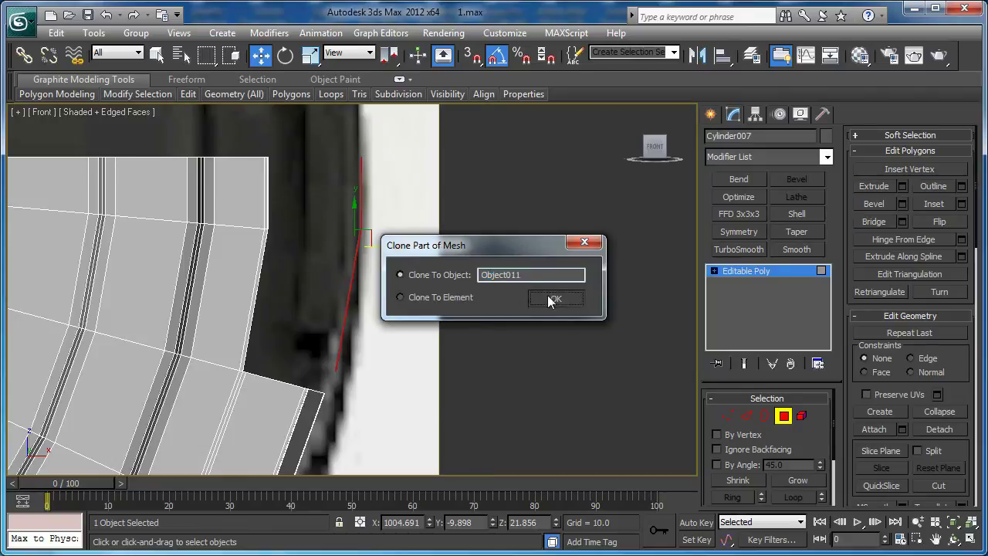
pyautogui.click(549, 298)
# Extend the cloned strip's border about 9.7 units inward along X toward the notch wall and cap the open side.
pyautogui.click(783, 416)
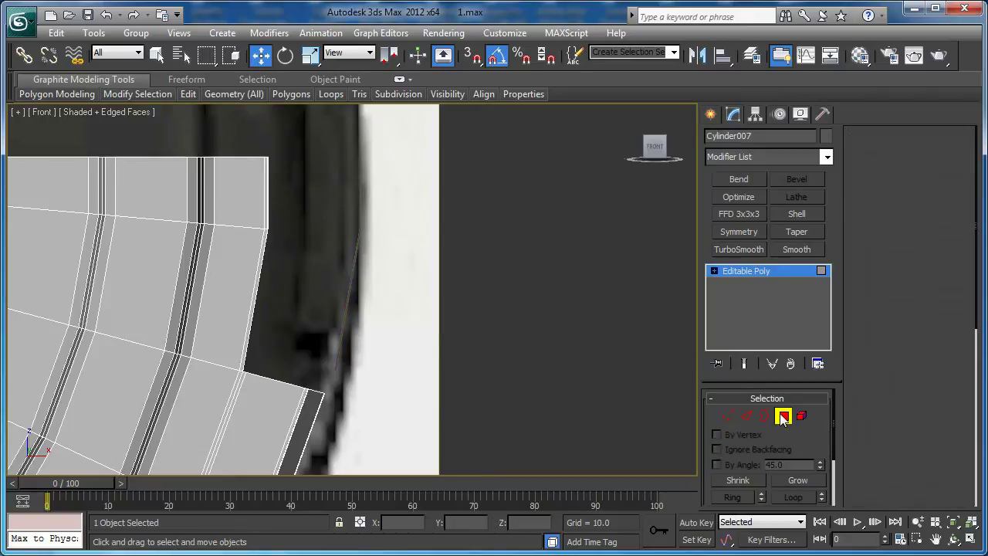
pyautogui.click(349, 300)
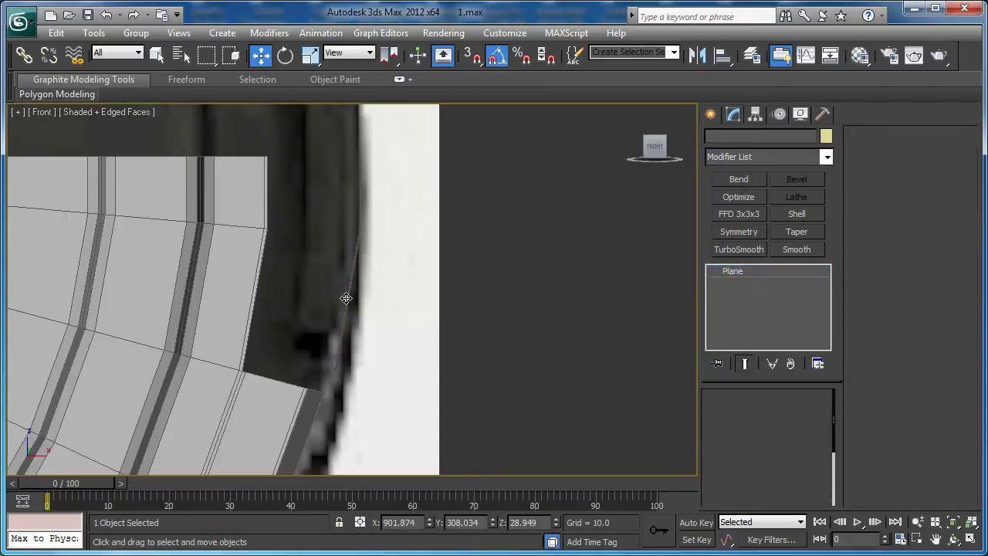
pyautogui.press('p')
pyautogui.keyDown('alt'); pyautogui.moveTo(333, 307); pyautogui.dragTo(392, 292, button='middle'); pyautogui.keyUp('alt')
pyautogui.press('3')
pyautogui.click(358, 321)
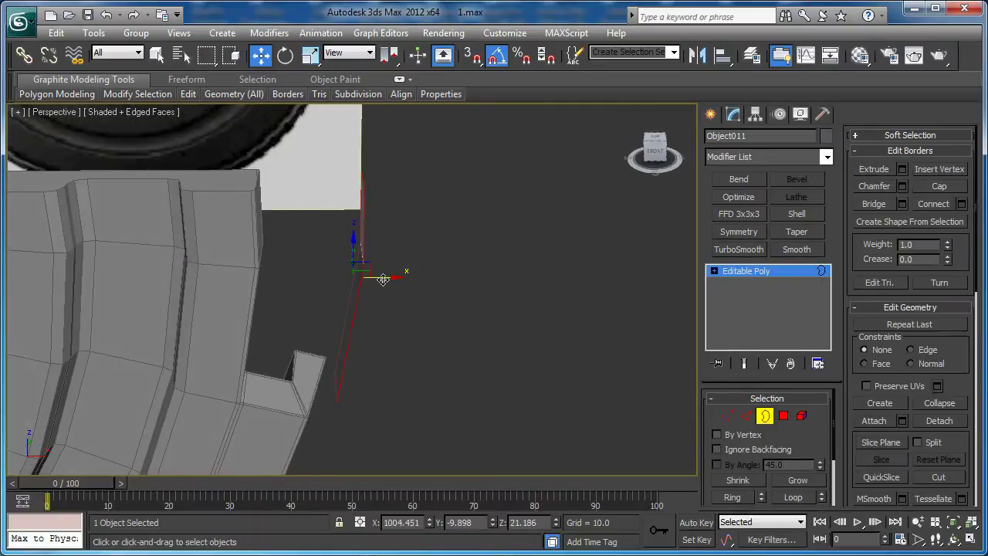
pyautogui.keyDown('shift'); pyautogui.moveTo(387, 277); pyautogui.dragTo(299, 279); pyautogui.keyUp('shift')
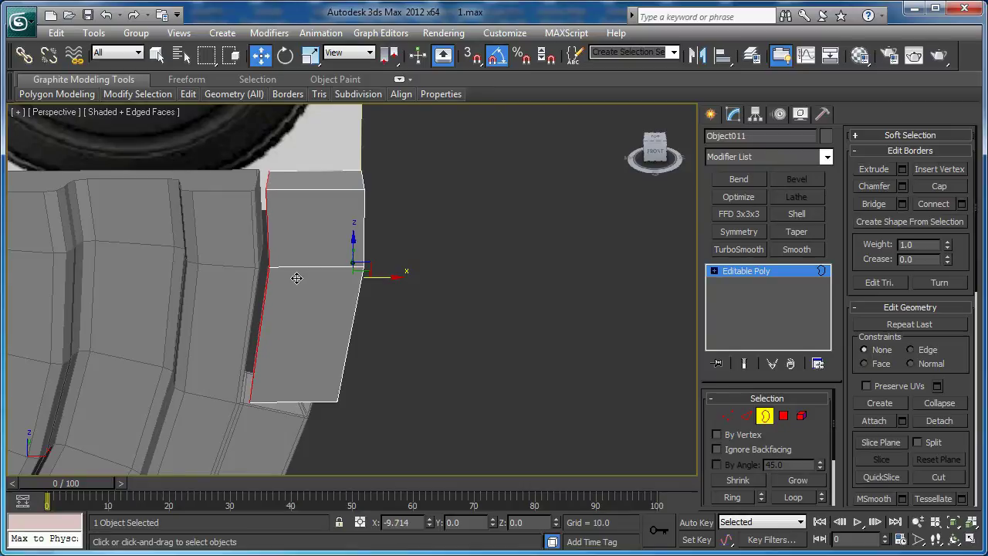
pyautogui.keyDown('alt'); pyautogui.moveTo(296, 279); pyautogui.dragTo(336, 276, button='middle'); pyautogui.keyUp('alt')
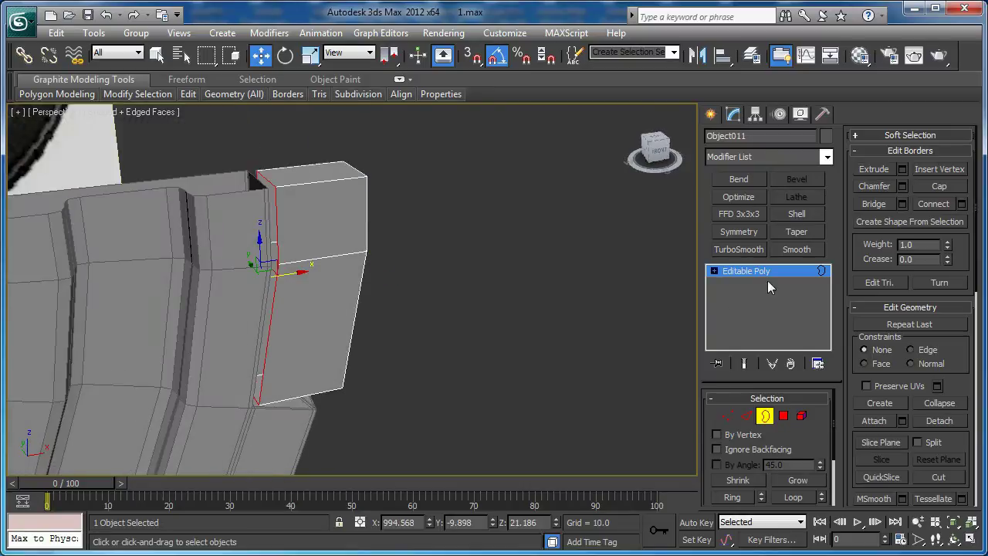
pyautogui.click(937, 188)
pyautogui.keyDown('alt'); pyautogui.moveTo(421, 239); pyautogui.dragTo(444, 231, button='middle'); pyautogui.keyUp('alt')
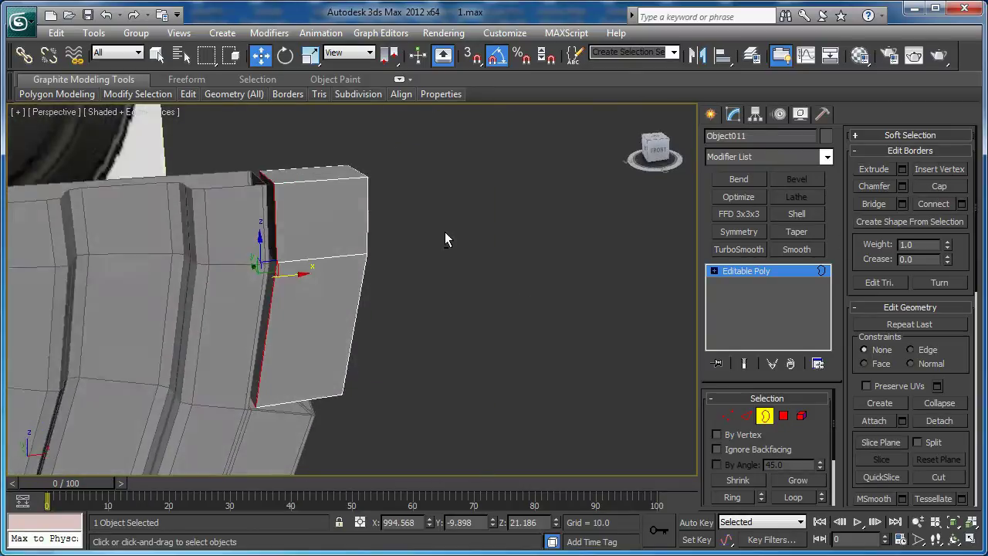
# Select the two middle vertices on the clip block's inner side, using wireframe display, and return to shaded display.
pyautogui.press('F3')
pyautogui.keyDown('alt'); pyautogui.moveTo(293, 229); pyautogui.dragTo(229, 250, button='middle'); pyautogui.keyUp('alt')
pyautogui.press('1')
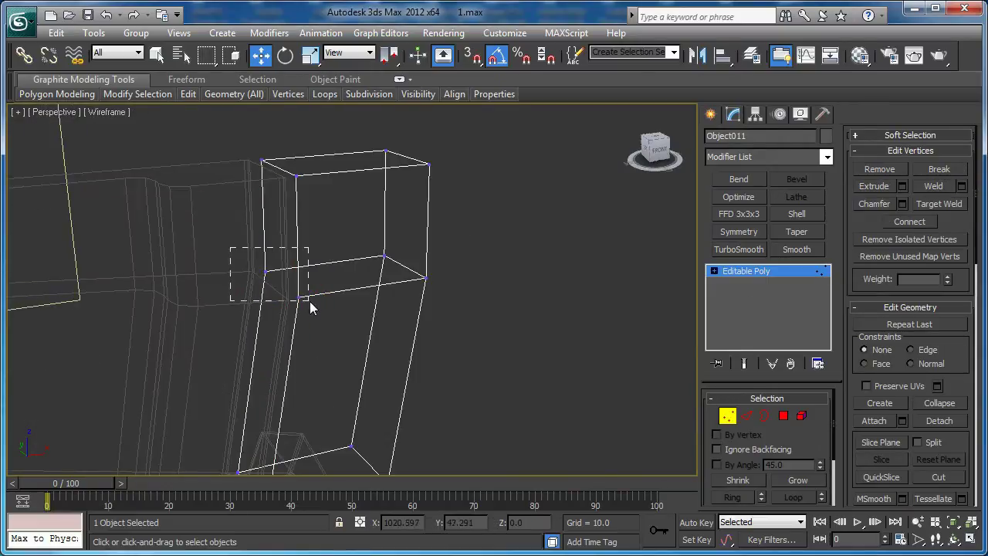
pyautogui.scroll(-4, 376, 298)
pyautogui.moveTo(375, 298)
pyautogui.keyDown('alt'); pyautogui.mouseDown(button='middle')
pyautogui.moveTo(353, 331)
pyautogui.moveTo(271, 292)
pyautogui.moveTo(319, 288)
pyautogui.mouseUp(button='middle'); pyautogui.keyUp('alt')
pyautogui.press('r')
pyautogui.press('F3')
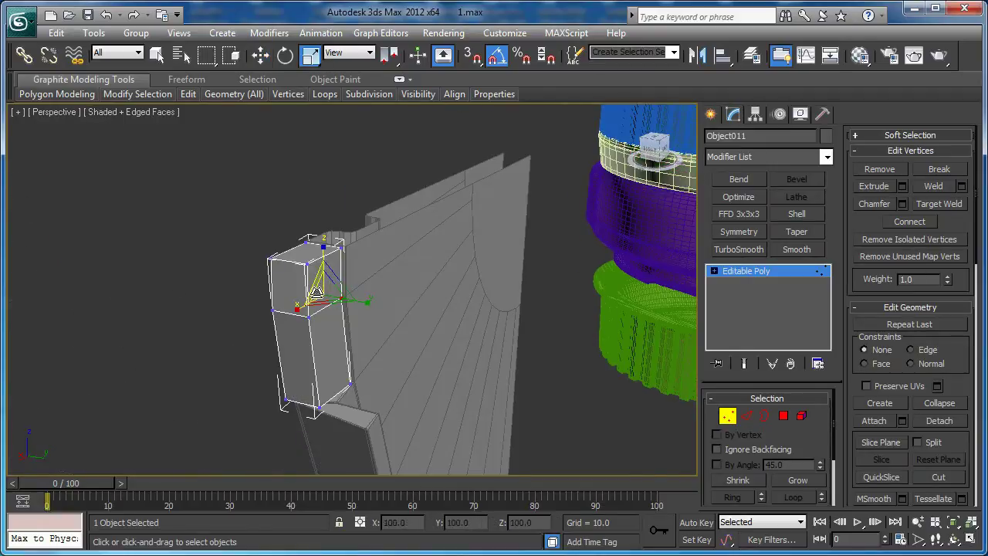
# Select the clip block's back polygons and move them about 0.64 units along Y in the Top view.
pyautogui.press('4')
pyautogui.click(317, 292)
pyautogui.press('t')
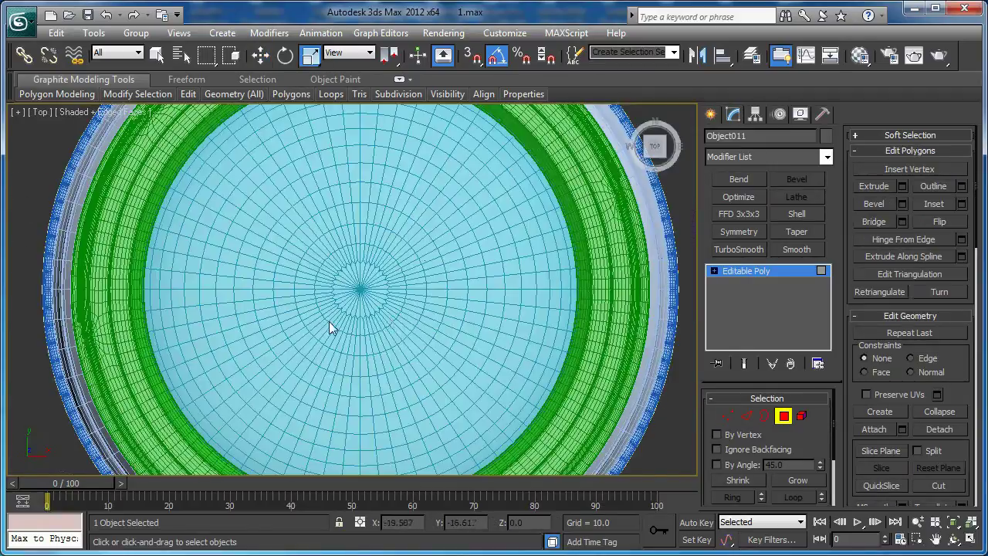
pyautogui.press('z')
pyautogui.moveTo(306, 303); pyautogui.dragTo(363, 327, button='middle')
pyautogui.scroll(-4, 258, 302)
pyautogui.press('w')
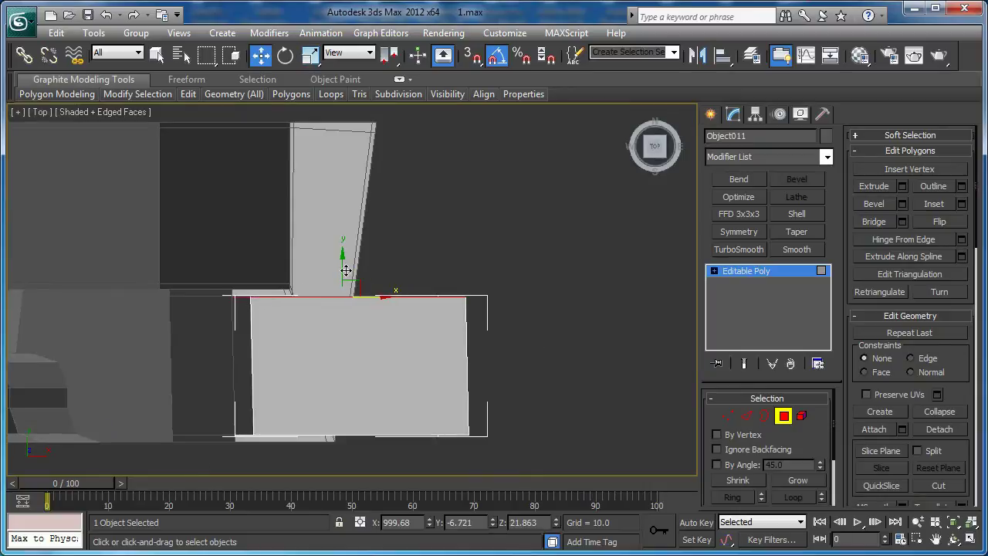
pyautogui.moveTo(342, 268); pyautogui.dragTo(345, 255)
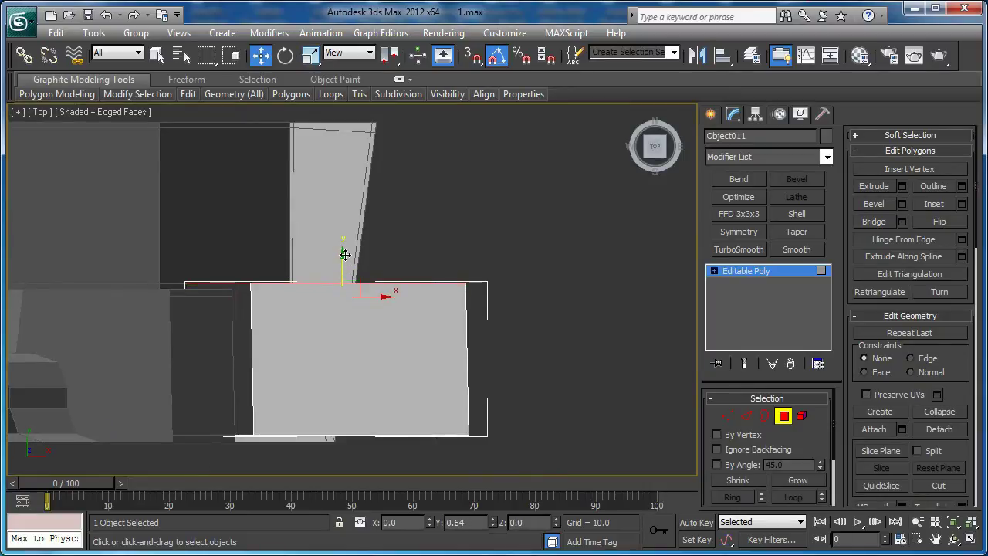
# Align the clip block's outermost back vertices in X with the matching front vertices in the Top view, using vertex snap in wireframe display.
pyautogui.press('j')
pyautogui.moveTo(371, 328); pyautogui.dragTo(297, 302, button='middle')
pyautogui.press('1')
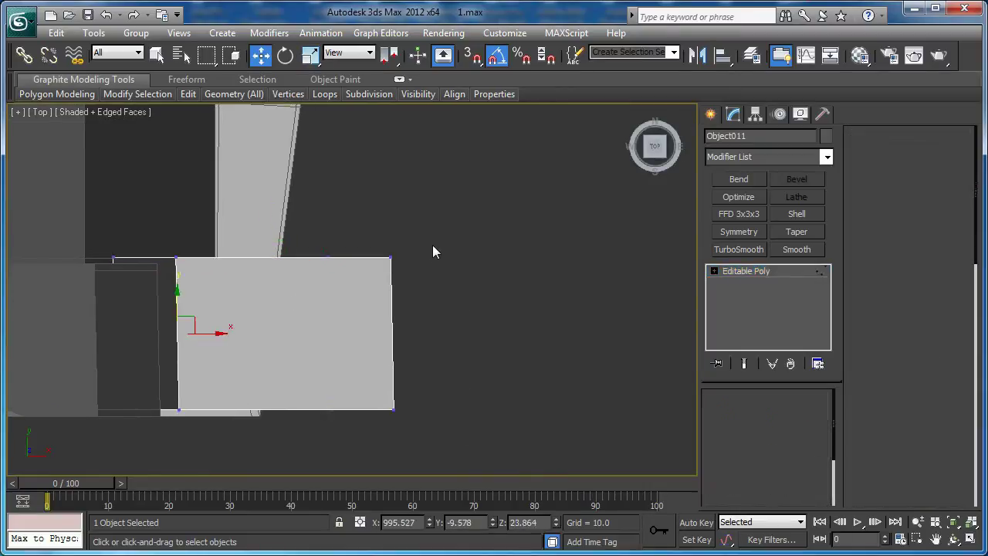
pyautogui.press('F3')
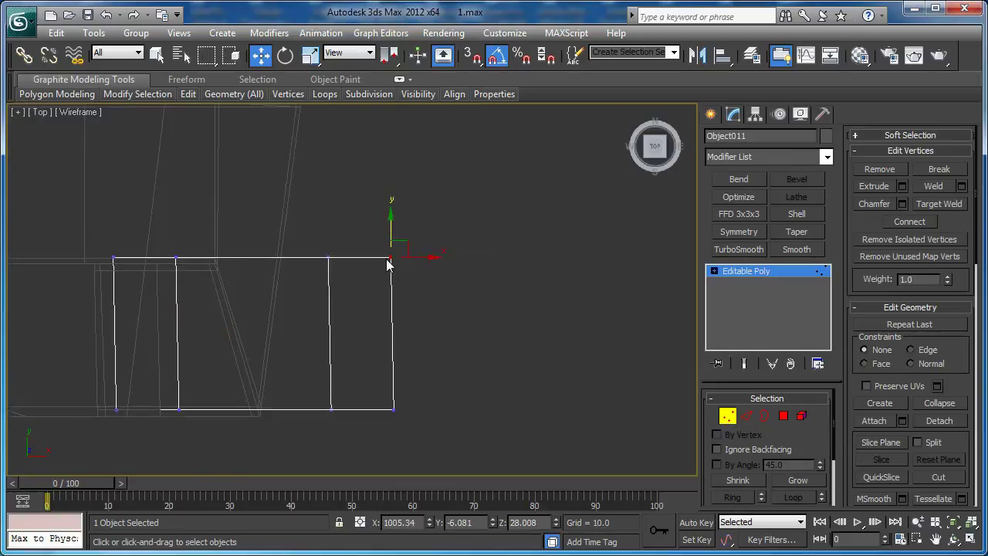
pyautogui.moveTo(400, 257); pyautogui.dragTo(353, 196, button='middle')
pyautogui.scroll(2, 352, 251)
pyautogui.press('s')
pyautogui.moveTo(363, 181); pyautogui.dragTo(344, 391)
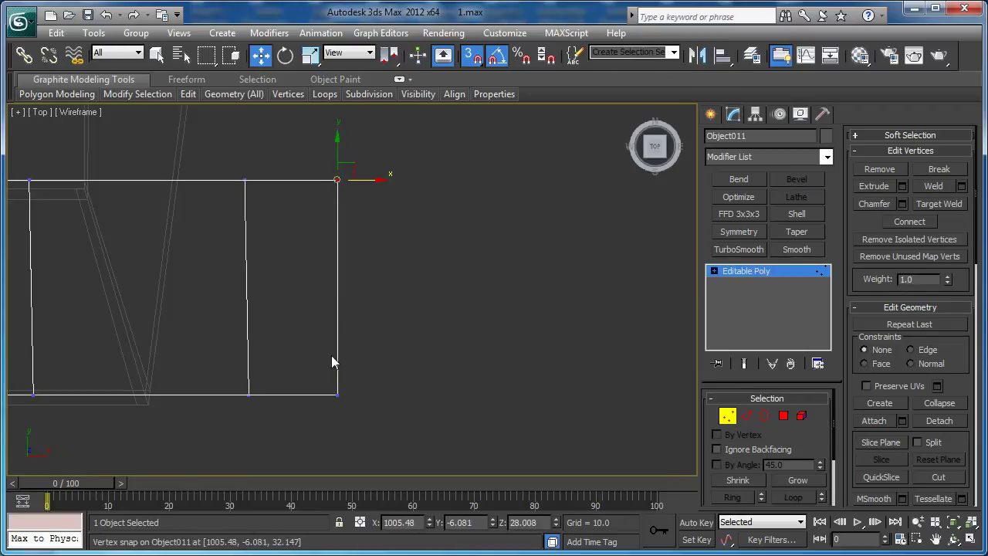
# Snap the remaining three columns of back vertices in X onto their front vertices and return to a shaded perspective view.
pyautogui.moveTo(258, 298); pyautogui.dragTo(279, 283, button='middle')
pyautogui.moveTo(300, 165); pyautogui.dragTo(268, 381)
pyautogui.moveTo(139, 315); pyautogui.dragTo(413, 387, button='middle')
pyautogui.moveTo(359, 338); pyautogui.dragTo(347, 297, button='middle')
pyautogui.moveTo(336, 195); pyautogui.dragTo(310, 421)
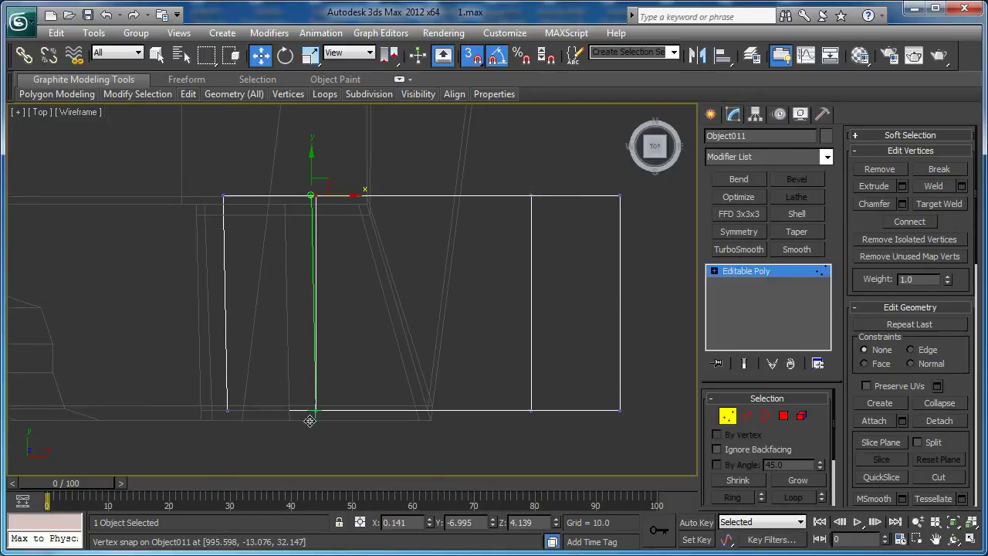
pyautogui.moveTo(252, 198); pyautogui.dragTo(227, 410)
pyautogui.scroll(-4, 313, 334)
pyautogui.press('p')
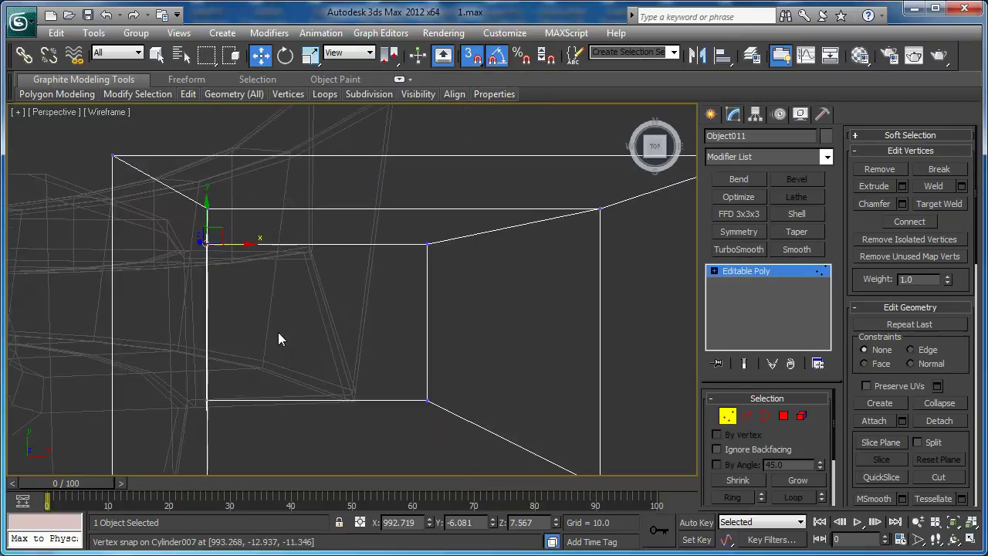
pyautogui.moveTo(279, 338)
pyautogui.keyDown('alt'); pyautogui.mouseDown(button='middle')
pyautogui.moveTo(173, 251)
pyautogui.moveTo(327, 305)
pyautogui.moveTo(199, 290)
pyautogui.mouseUp(button='middle'); pyautogui.keyUp('alt')
pyautogui.press('F3')
# Extrude the clip block's two back polygons along Y twice, by about 6.9 units and by 10.811 units.
pyautogui.scroll(-5, 332, 325)
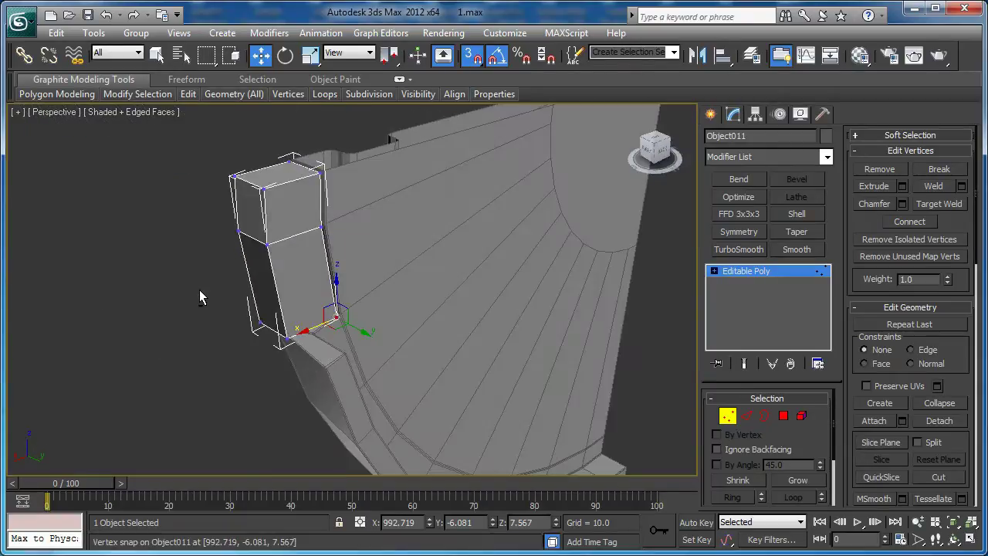
pyautogui.keyDown('alt'); pyautogui.moveTo(275, 271); pyautogui.dragTo(320, 293, button='middle'); pyautogui.keyUp('alt')
pyautogui.scroll(2, 330, 301)
pyautogui.press('4')
pyautogui.click(312, 283)
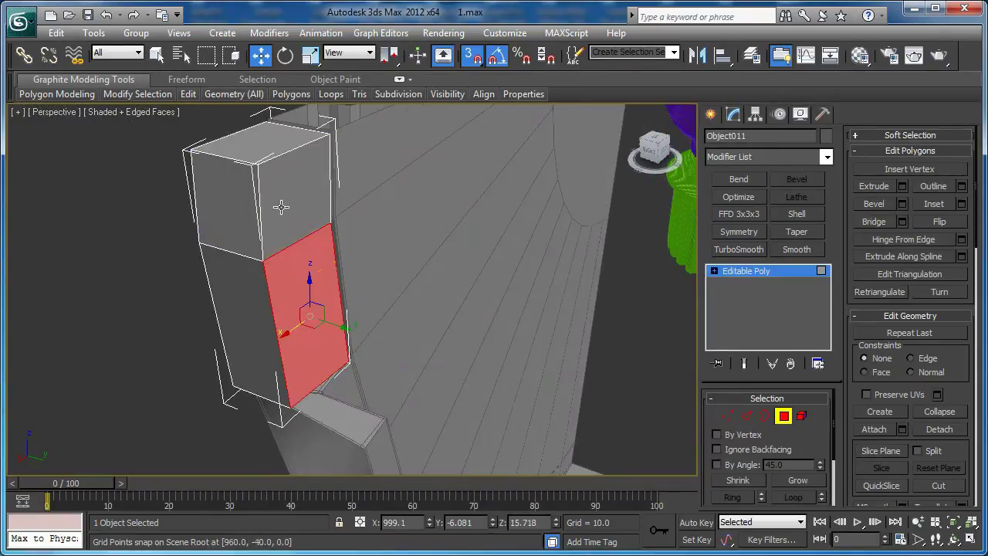
pyautogui.keyDown('ctrl'); pyautogui.click(280, 202); pyautogui.keyUp('ctrl')
pyautogui.press('t')
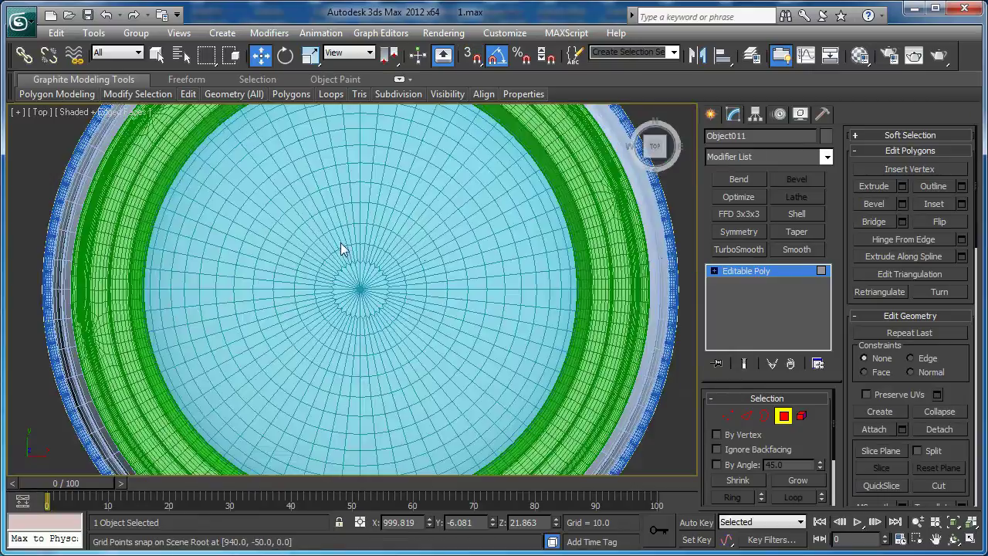
pyautogui.press('z')
pyautogui.press('s')
pyautogui.scroll(-2, 323, 296)
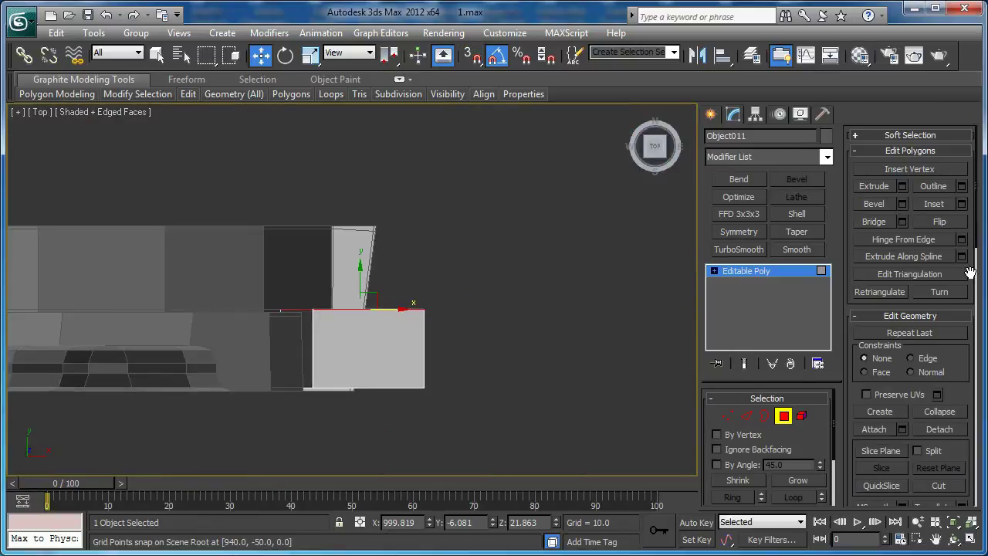
pyautogui.click(902, 186)
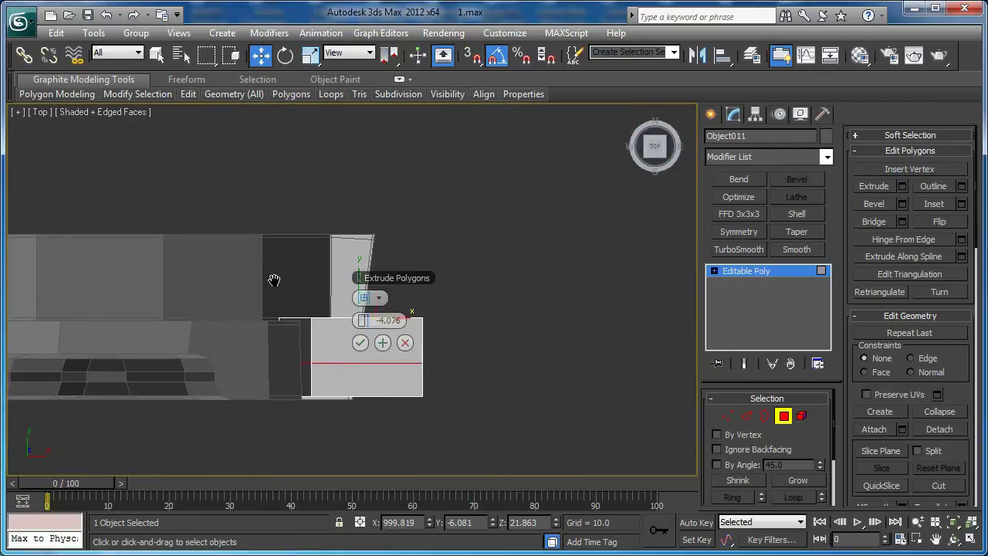
pyautogui.moveTo(363, 323); pyautogui.dragTo(444, 324)
pyautogui.moveTo(365, 323); pyautogui.dragTo(375, 320)
pyautogui.click(382, 343)
pyautogui.scroll(-2, 209, 249)
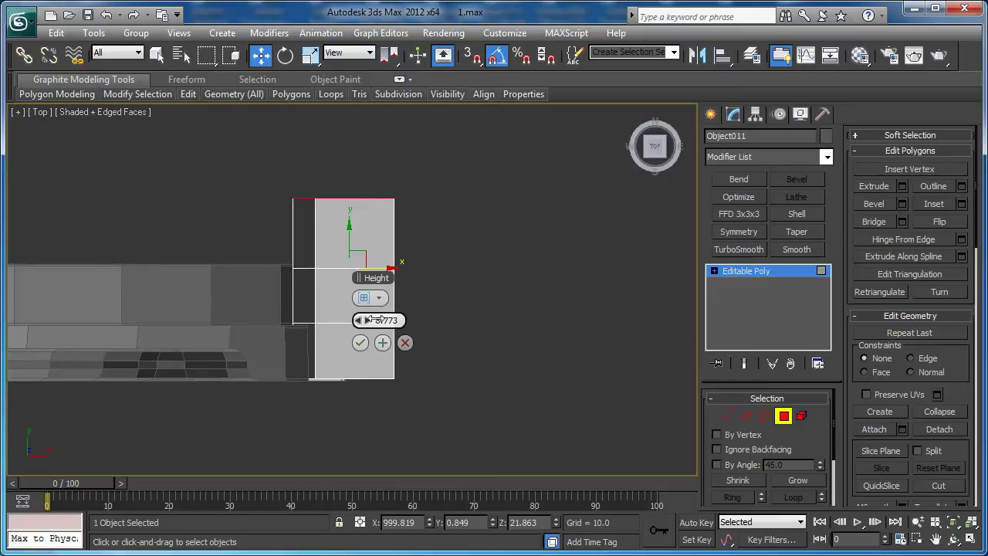
pyautogui.click(360, 342)
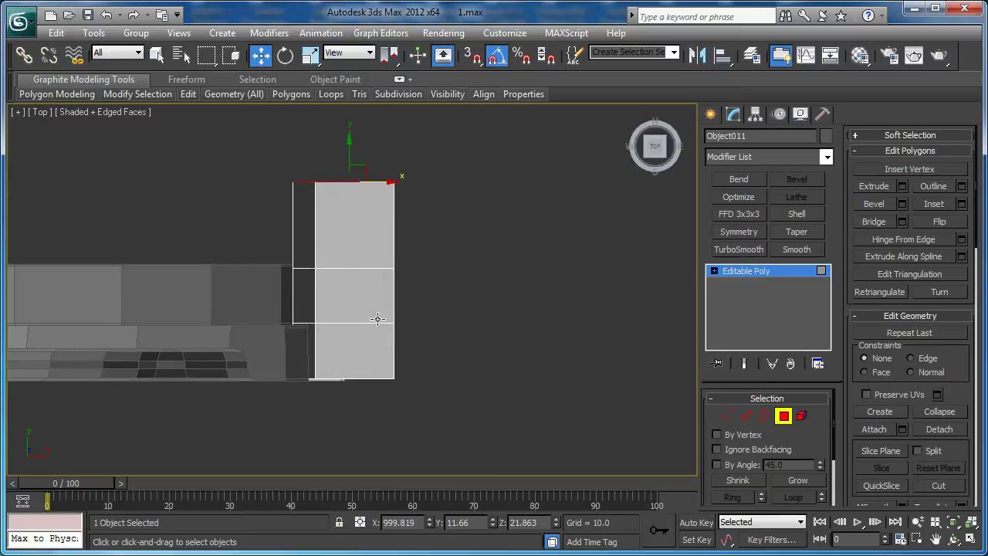
# Extrude the two inner side polygons of the clip block's middle section inward toward the cap.
pyautogui.press('p')
pyautogui.keyDown('alt'); pyautogui.moveTo(327, 288); pyautogui.dragTo(504, 317, button='middle'); pyautogui.keyUp('alt')
pyautogui.click(426, 275)
pyautogui.keyDown('ctrl'); pyautogui.click(430, 302); pyautogui.keyUp('ctrl')
pyautogui.click(901, 187)
pyautogui.keyDown('alt'); pyautogui.moveTo(190, 261); pyautogui.dragTo(117, 251, button='middle'); pyautogui.keyUp('alt')
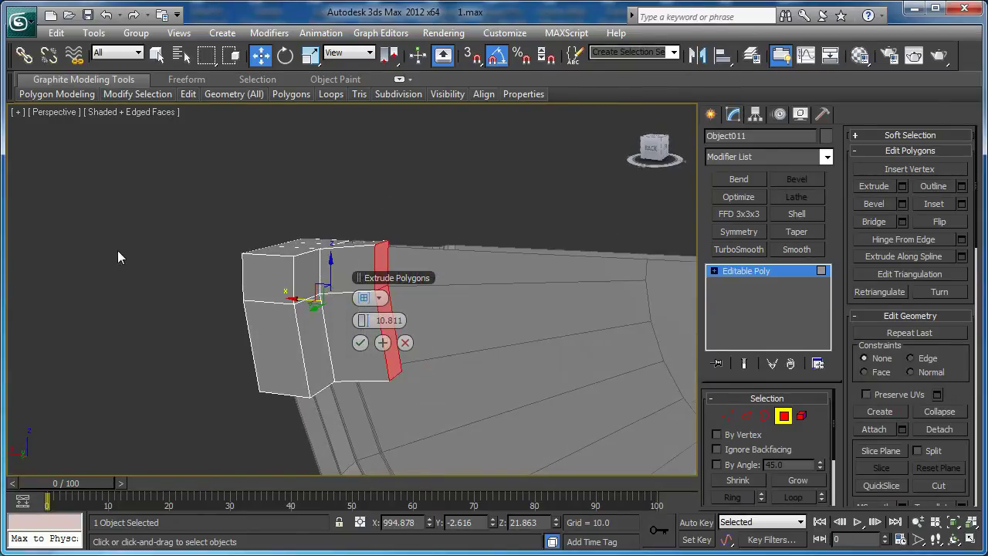
pyautogui.click(378, 299)
pyautogui.click(402, 327)
pyautogui.keyDown('alt'); pyautogui.moveTo(245, 271); pyautogui.dragTo(270, 247, button='middle'); pyautogui.keyUp('alt')
pyautogui.moveTo(368, 325); pyautogui.dragTo(368, 328)
pyautogui.click(359, 342)
# Move the clip block's bottom vertices in the Front view so its underside follows the notch's slanted edge, using wireframe display.
pyautogui.keyDown('alt'); pyautogui.moveTo(342, 293); pyautogui.dragTo(572, 357, button='middle'); pyautogui.keyUp('alt')
pyautogui.press('f')
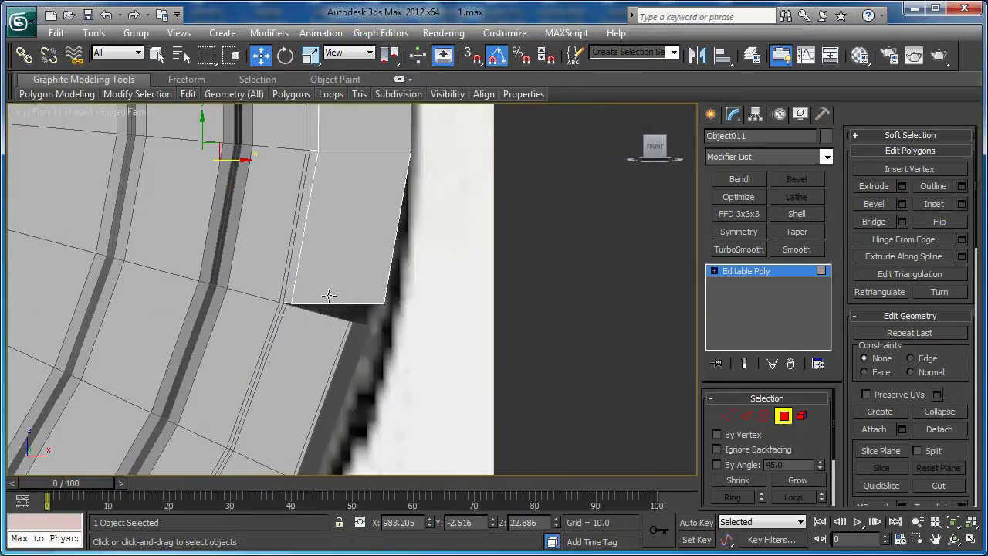
pyautogui.press('1')
pyautogui.press('F3')
pyautogui.moveTo(433, 303); pyautogui.dragTo(413, 345)
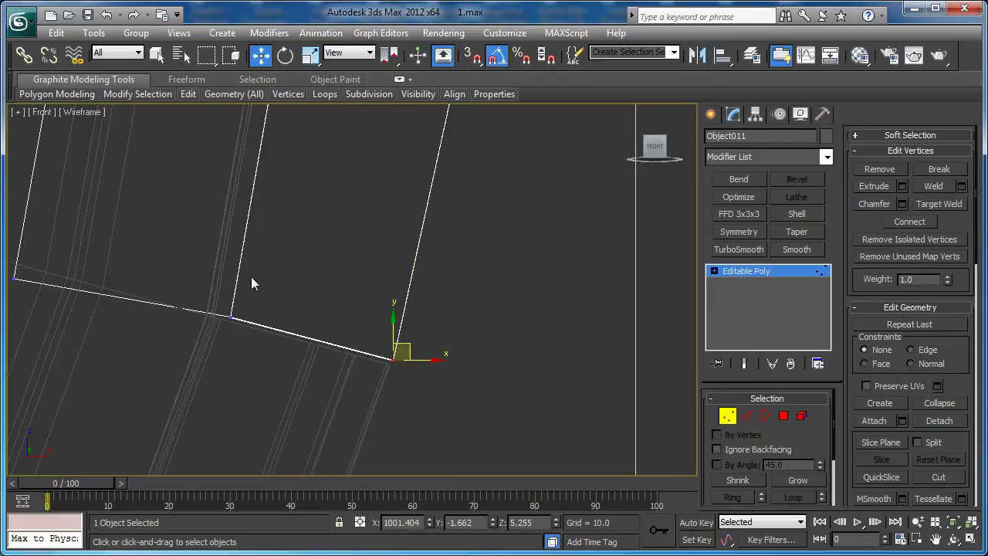
pyautogui.moveTo(92, 265); pyautogui.dragTo(244, 308, button='middle')
pyautogui.moveTo(178, 307); pyautogui.dragTo(183, 285)
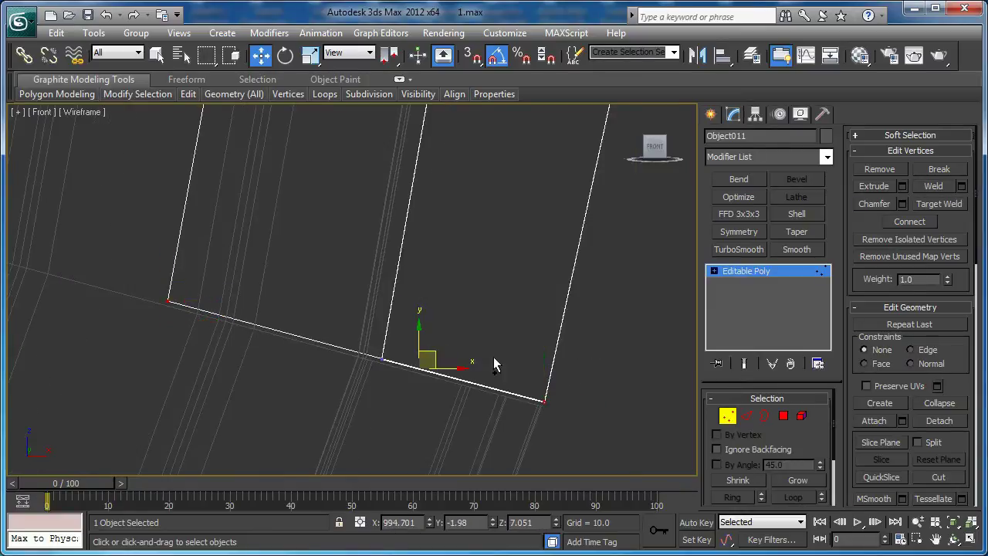
pyautogui.moveTo(415, 349); pyautogui.dragTo(418, 333)
pyautogui.moveTo(433, 340); pyautogui.dragTo(410, 393, button='middle')
pyautogui.press('F3')
# Inset four adjoining polygons on the clip block's outer face, two upper and two lower, by 1 unit.
pyautogui.scroll(-1, 410, 394)
pyautogui.moveTo(435, 318)
pyautogui.mouseDown(button='middle')
pyautogui.moveTo(393, 342)
pyautogui.moveTo(448, 335)
pyautogui.moveTo(364, 347)
pyautogui.moveTo(338, 319)
pyautogui.moveTo(345, 287)
pyautogui.moveTo(344, 348)
pyautogui.moveTo(366, 322)
pyautogui.mouseUp(button='middle')
pyautogui.scroll(-1, 410, 339)
pyautogui.press('4')
pyautogui.click(343, 264)
pyautogui.keyDown('ctrl'); pyautogui.click(398, 236); pyautogui.keyUp('ctrl')
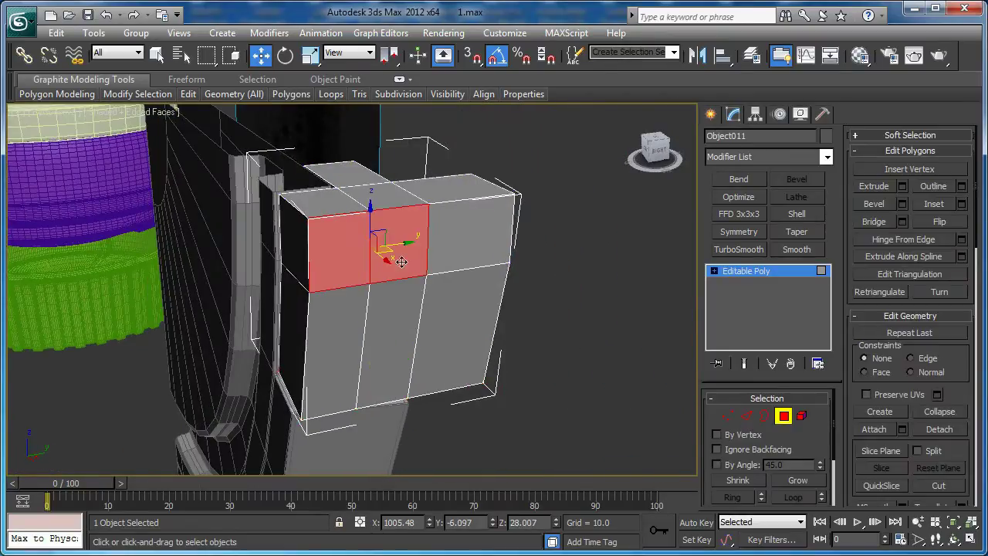
pyautogui.keyDown('ctrl'); pyautogui.click(390, 340); pyautogui.keyUp('ctrl')
pyautogui.keyDown('ctrl'); pyautogui.click(340, 352); pyautogui.keyUp('ctrl')
pyautogui.click(962, 204)
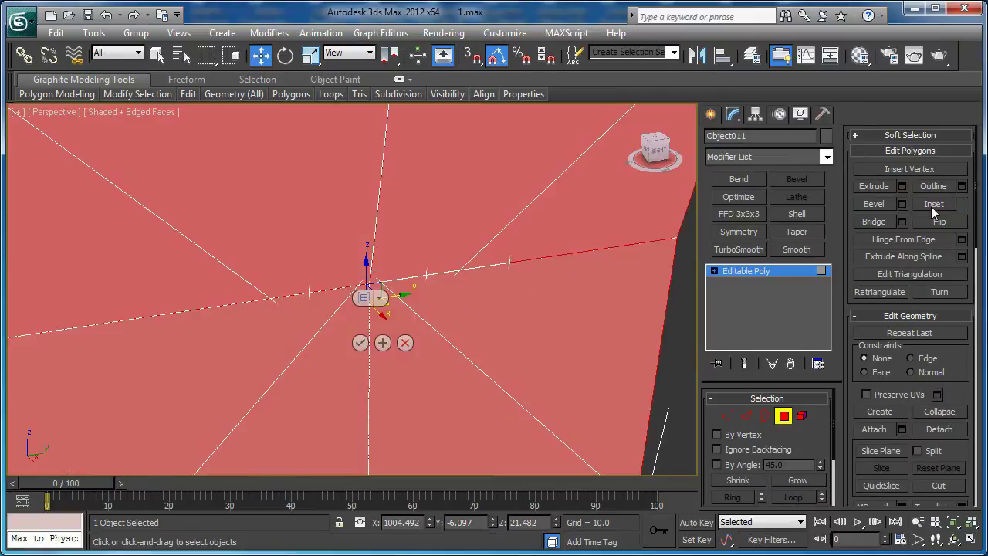
pyautogui.moveTo(368, 324); pyautogui.dragTo(366, 319)
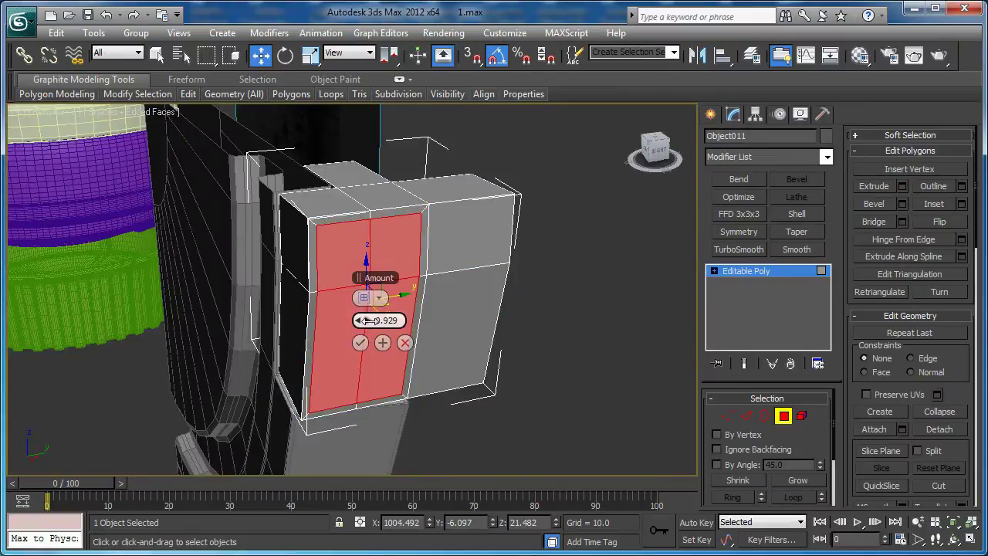
pyautogui.moveTo(210, 290)
pyautogui.keyDown('alt'); pyautogui.mouseDown(button='middle')
pyautogui.moveTo(223, 285)
pyautogui.moveTo(224, 255)
pyautogui.moveTo(221, 283)
pyautogui.mouseUp(button='middle'); pyautogui.keyUp('alt')
pyautogui.scroll(3, 222, 283)
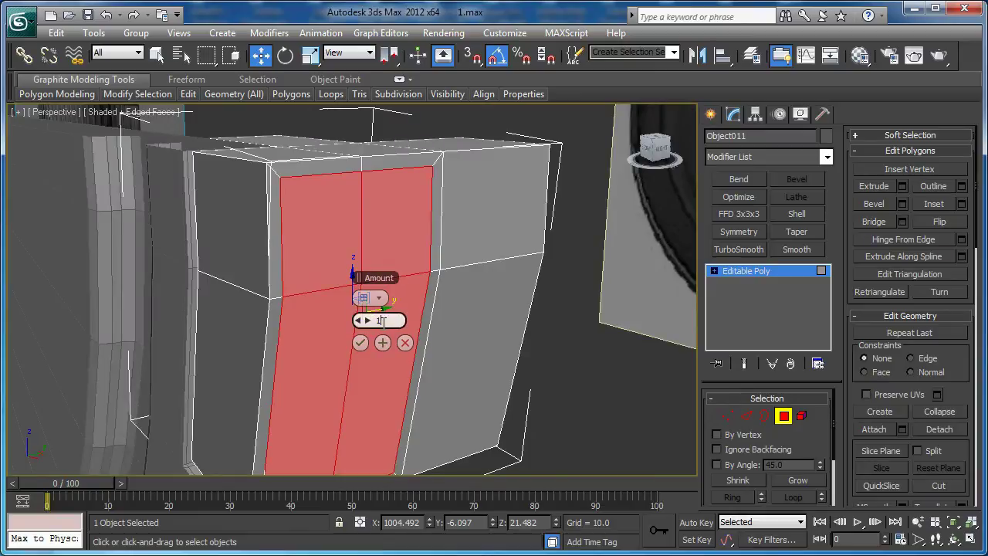
pyautogui.press('Return')
# Delete all of the clip block's top polygons, including the thin inset strip along the upper edge of the outer face.
pyautogui.scroll(-3, 382, 323)
pyautogui.keyDown('alt'); pyautogui.moveTo(382, 323); pyautogui.dragTo(508, 370, button='middle'); pyautogui.keyUp('alt')
pyautogui.keyDown('alt'); pyautogui.moveTo(315, 371); pyautogui.dragTo(285, 285, button='middle'); pyautogui.keyUp('alt')
pyautogui.click(313, 263)
pyautogui.keyDown('ctrl'); pyautogui.click(402, 244); pyautogui.keyUp('ctrl')
pyautogui.keyDown('ctrl'); pyautogui.click(302, 216); pyautogui.keyUp('ctrl')
pyautogui.scroll(3, 305, 285)
pyautogui.keyDown('ctrl'); pyautogui.click(334, 281); pyautogui.keyUp('ctrl')
pyautogui.keyDown('ctrl'); pyautogui.click(363, 274); pyautogui.keyUp('ctrl')
pyautogui.keyDown('ctrl'); pyautogui.click(364, 273); pyautogui.keyUp('ctrl')
pyautogui.keyDown('ctrl'); pyautogui.click(365, 265); pyautogui.keyUp('ctrl')
pyautogui.moveTo(367, 266); pyautogui.dragTo(358, 275, button='middle')
pyautogui.press('Delete')
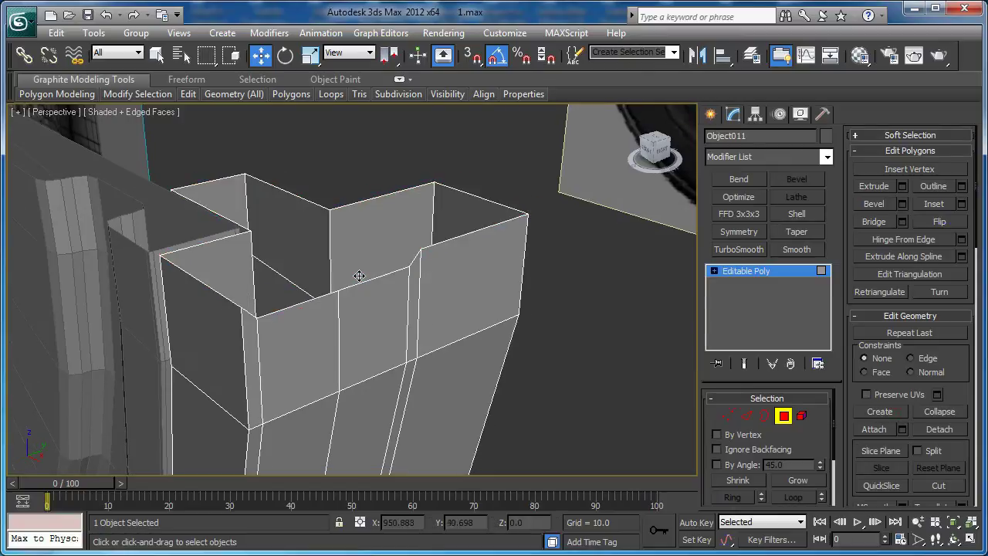
# Move the inset area's two top edges up 1 unit in Z, snapping them to the block's open top rim.
pyautogui.press('2')
pyautogui.click(360, 283)
pyautogui.keyDown('ctrl'); pyautogui.click(311, 296); pyautogui.keyUp('ctrl')
pyautogui.keyDown('alt'); pyautogui.moveTo(311, 296); pyautogui.dragTo(345, 262, button='middle'); pyautogui.keyUp('alt')
pyautogui.press('s')
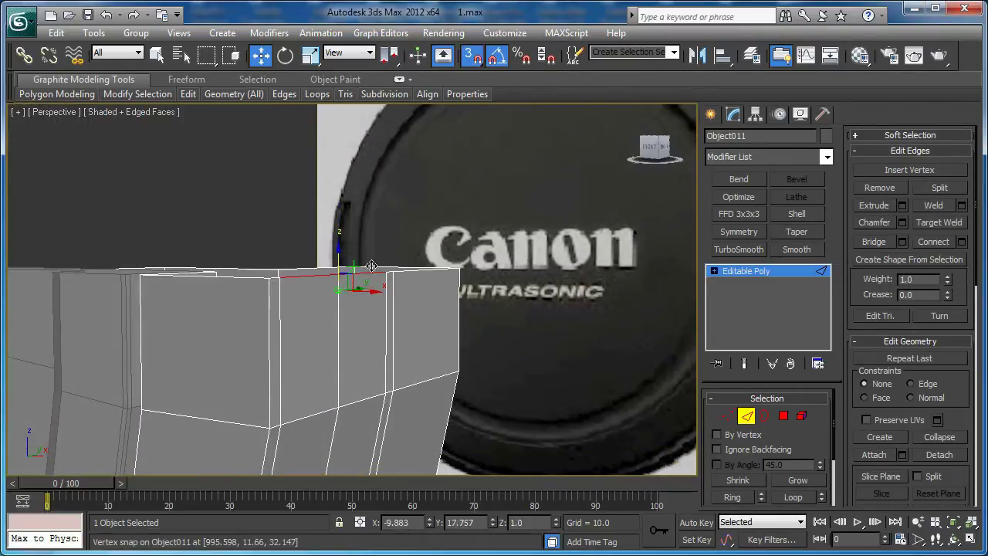
pyautogui.moveTo(386, 271); pyautogui.dragTo(387, 272)
pyautogui.keyDown('alt'); pyautogui.moveTo(387, 272); pyautogui.dragTo(412, 271, button='middle'); pyautogui.keyUp('alt')
pyautogui.keyDown('alt'); pyautogui.moveTo(249, 281); pyautogui.dragTo(311, 337, button='middle'); pyautogui.keyUp('alt')
# Extrude the four inset polygons on the outer face by -5.163 units to form a recess.
pyautogui.press('4')
pyautogui.click(328, 339)
pyautogui.keyDown('ctrl'); pyautogui.click(340, 387); pyautogui.keyUp('ctrl')
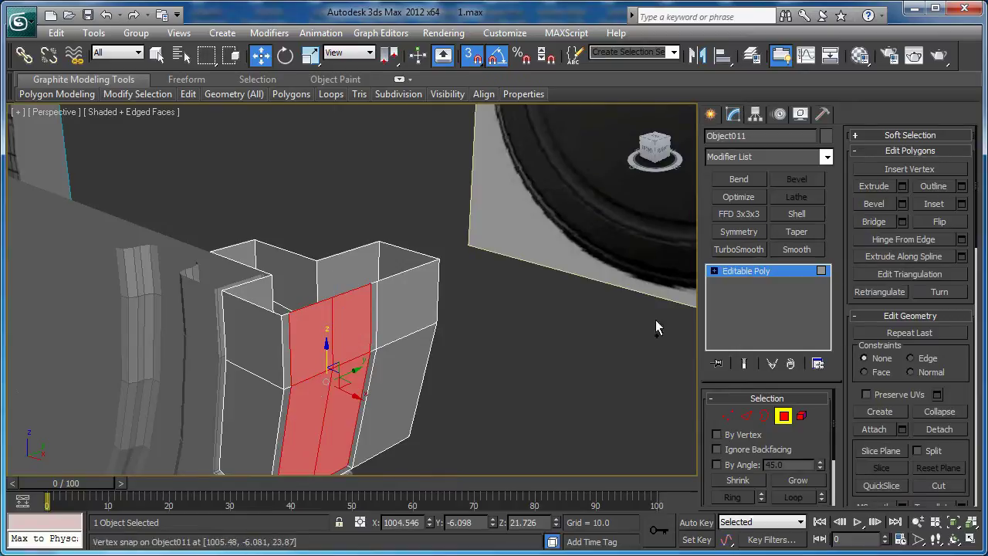
pyautogui.click(903, 186)
pyautogui.keyDown('alt'); pyautogui.moveTo(463, 308); pyautogui.dragTo(494, 313, button='middle'); pyautogui.keyUp('alt')
pyautogui.moveTo(371, 320); pyautogui.dragTo(292, 310)
pyautogui.moveTo(270, 293)
pyautogui.keyDown('alt'); pyautogui.mouseDown(button='middle')
pyautogui.moveTo(185, 263)
pyautogui.moveTo(255, 282)
pyautogui.mouseUp(button='middle'); pyautogui.keyUp('alt')
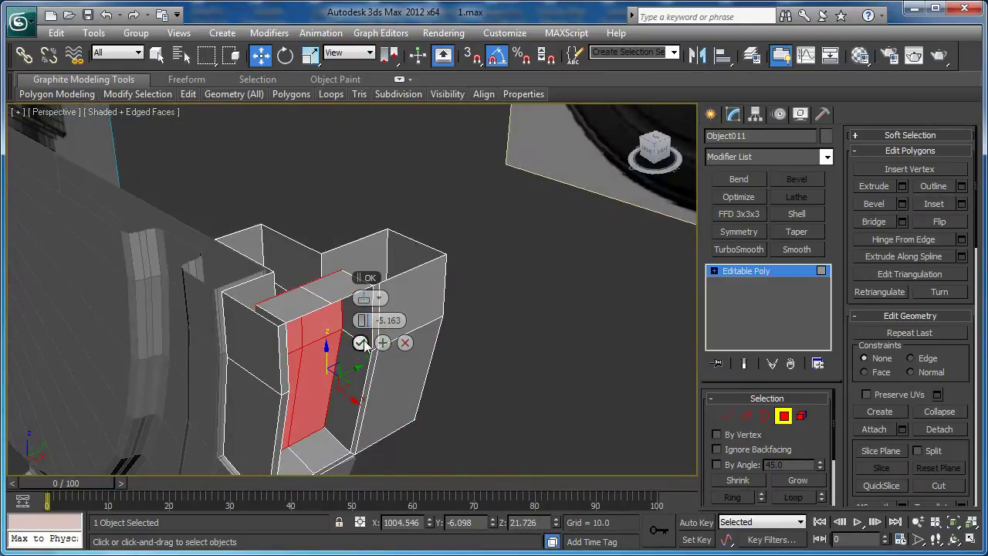
pyautogui.click(361, 342)
# Delete the polygons that close off the top of the new recess.
pyautogui.click(300, 297)
pyautogui.moveTo(340, 287); pyautogui.dragTo(384, 241, button='middle')
pyautogui.press('Delete')
# Connect the horizontal edges of the solid section beside the recess with 21 segments, using zero pinch and slide.
pyautogui.scroll(-3, 378, 260)
pyautogui.click(374, 293)
pyautogui.keyDown('alt'); pyautogui.moveTo(419, 276); pyautogui.dragTo(369, 229, button='middle'); pyautogui.keyUp('alt')
pyautogui.press('2')
pyautogui.click(345, 272)
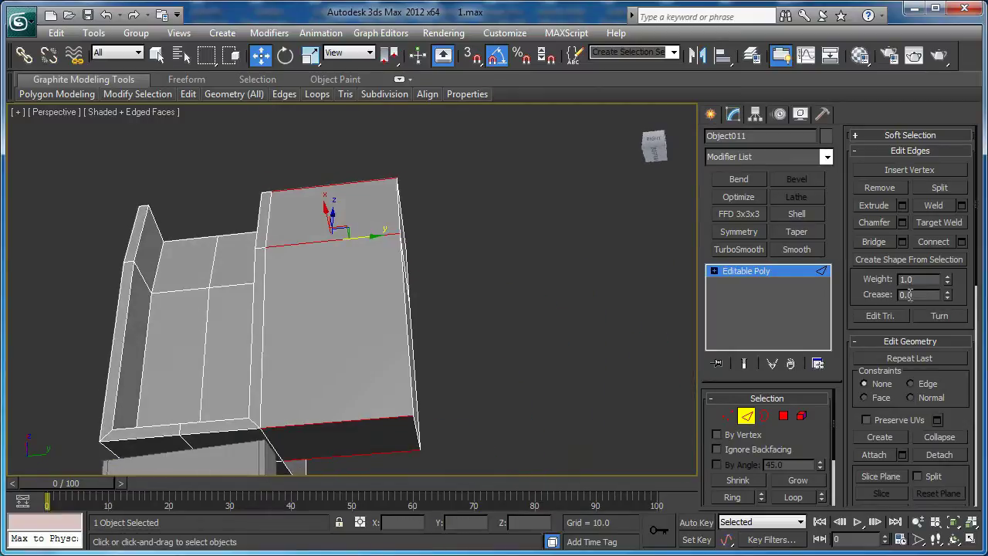
pyautogui.click(961, 242)
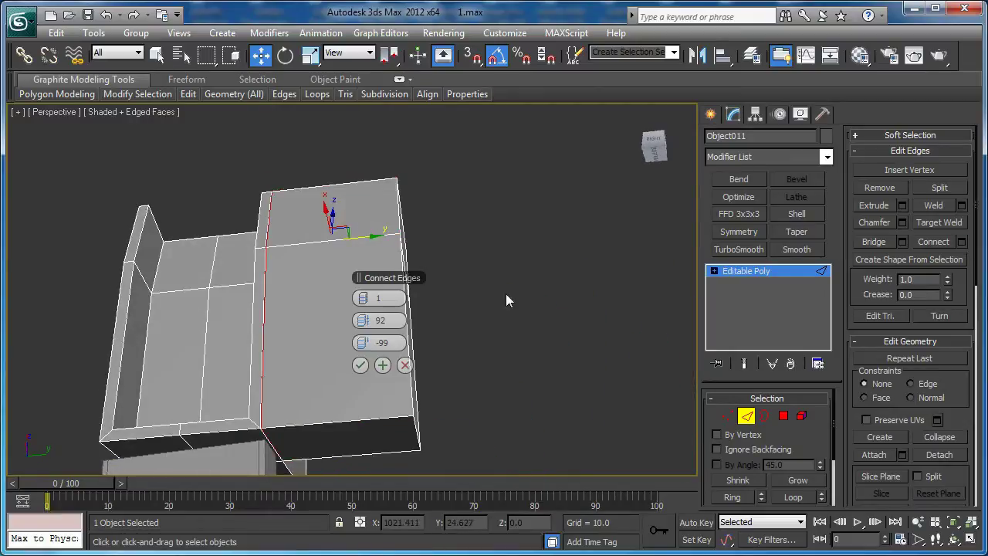
pyautogui.rightClick(377, 319)
pyautogui.moveTo(376, 299); pyautogui.dragTo(433, 304)
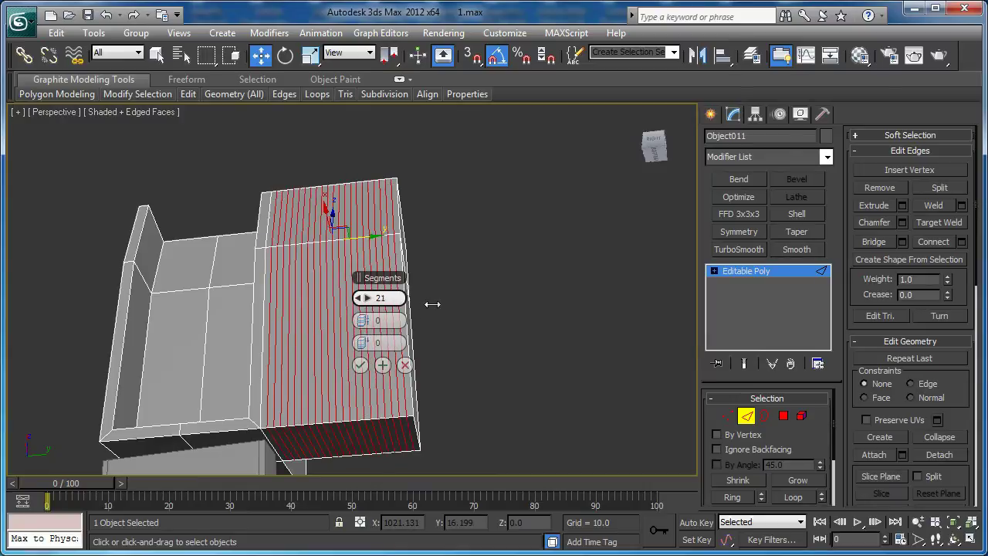
pyautogui.click(361, 367)
# Connect the clip block's lower vertical edges with one segment and a slide of about 89, placing the loop near the bottom edge.
pyautogui.keyDown('alt'); pyautogui.moveTo(361, 366); pyautogui.dragTo(283, 455, button='middle'); pyautogui.keyUp('alt')
pyautogui.scroll(5, 265, 404)
pyautogui.keyDown('alt'); pyautogui.moveTo(189, 315); pyautogui.dragTo(245, 327, button='middle'); pyautogui.keyUp('alt')
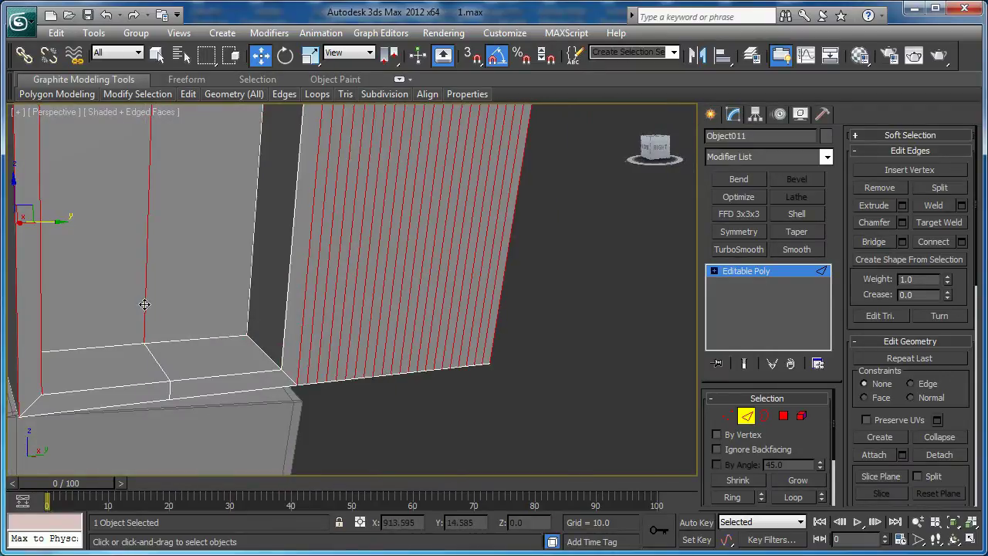
pyautogui.keyDown('alt'); pyautogui.moveTo(54, 348); pyautogui.dragTo(13, 340, button='middle'); pyautogui.keyUp('alt')
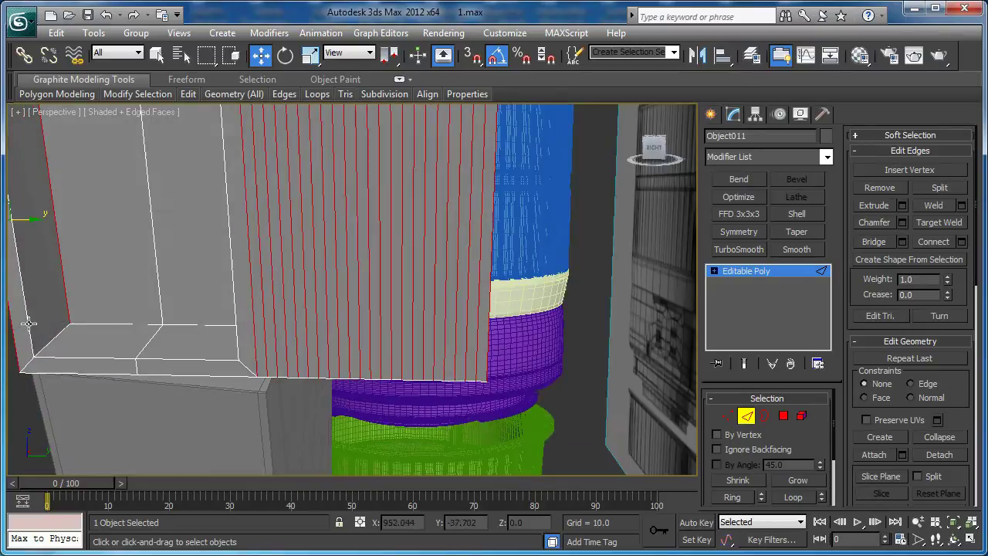
pyautogui.moveTo(188, 316); pyautogui.dragTo(185, 261, button='middle')
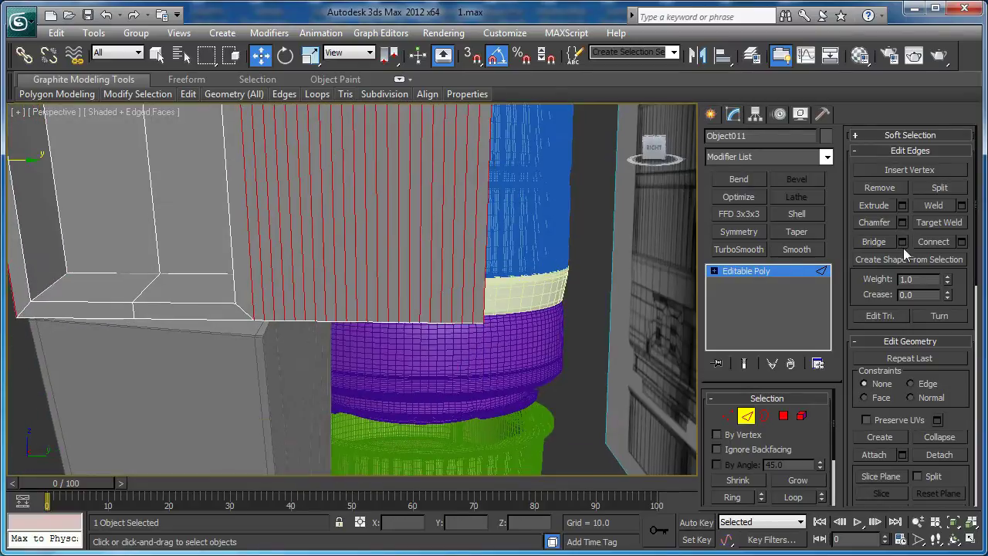
pyautogui.click(963, 242)
pyautogui.rightClick(360, 298)
pyautogui.moveTo(366, 344); pyautogui.dragTo(502, 337)
pyautogui.moveTo(616, 329); pyautogui.dragTo(645, 322)
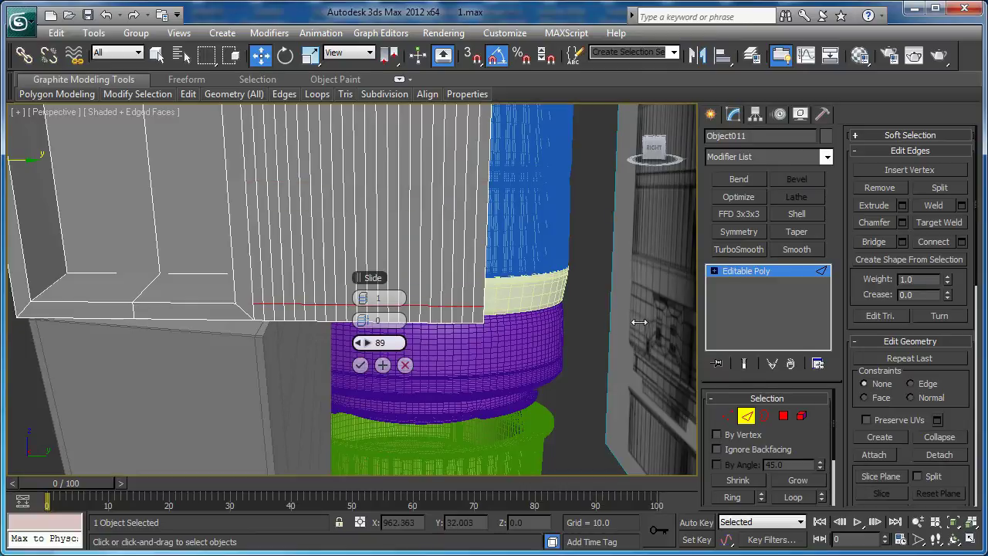
pyautogui.click(360, 366)
# Connect the ends of the new lower edge loop to the recess's lower corner vertices on both sides.
pyautogui.keyDown('alt'); pyautogui.moveTo(330, 362); pyautogui.dragTo(327, 316, button='middle'); pyautogui.keyUp('alt')
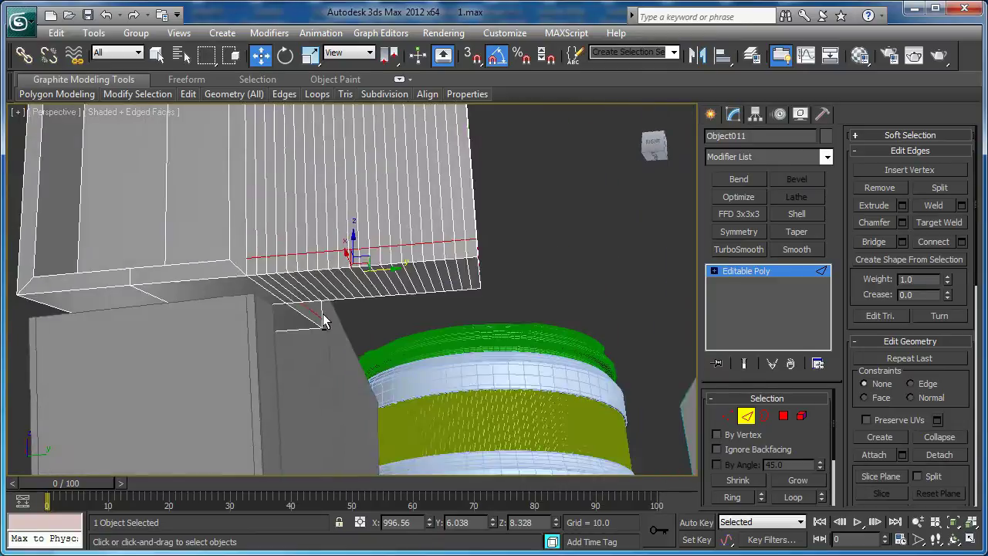
pyautogui.scroll(5, 391, 337)
pyautogui.keyDown('alt'); pyautogui.moveTo(412, 345); pyautogui.dragTo(307, 327, button='middle'); pyautogui.keyUp('alt')
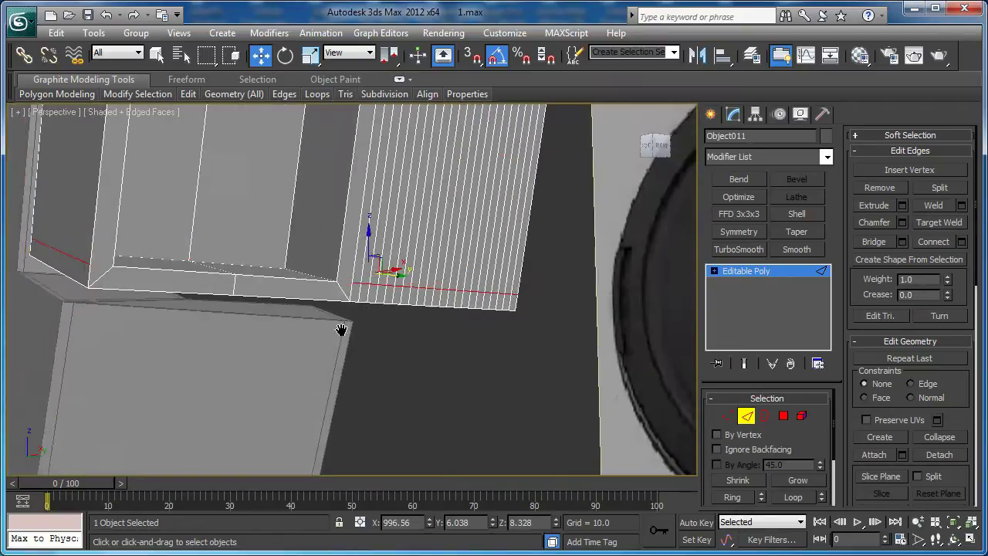
pyautogui.scroll(4, 231, 348)
pyautogui.press('1')
pyautogui.click(144, 355)
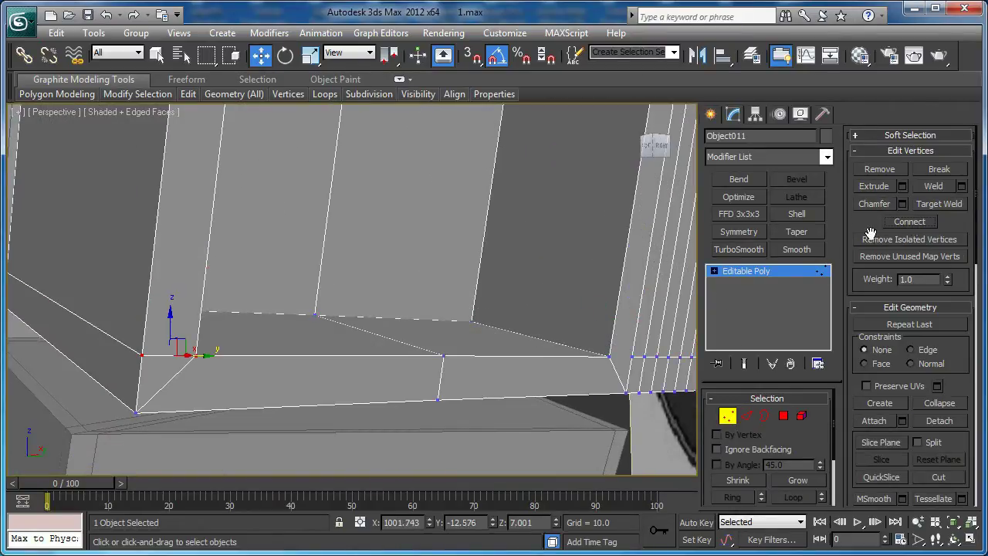
pyautogui.keyDown('alt'); pyautogui.moveTo(647, 320); pyautogui.dragTo(625, 321, button='middle'); pyautogui.keyUp('alt')
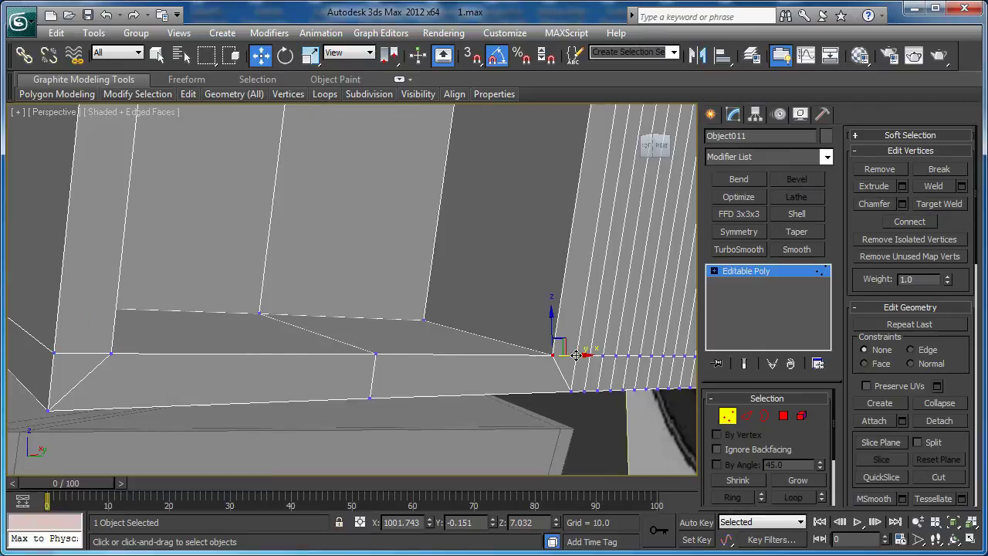
# Remove the two diagonal edges at the lower corners of the recess frame.
pyautogui.press('2')
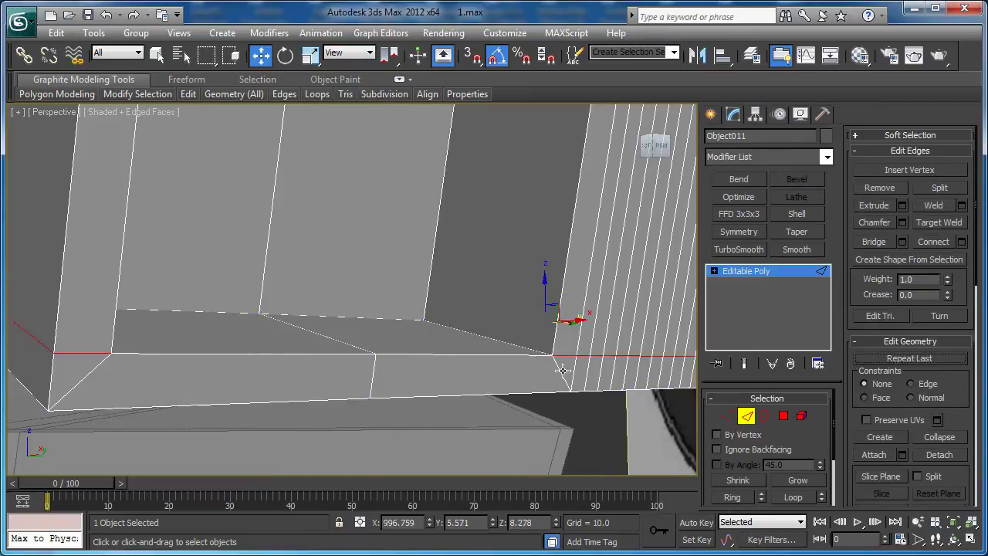
pyautogui.click(89, 375)
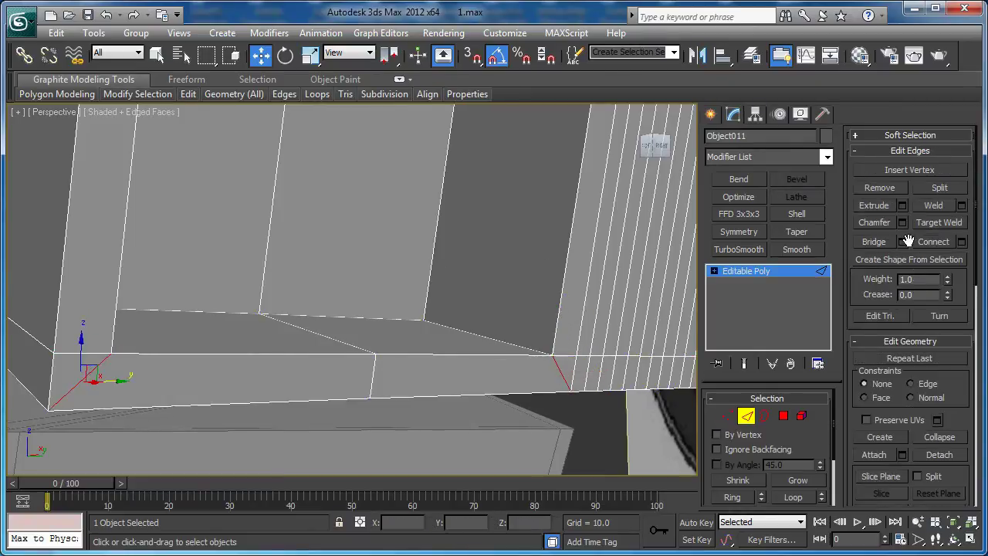
pyautogui.click(881, 188)
# Connect the clip's bottom edges below the recess with one segment, sliding it toward the recess corner beside the ribbed section.
pyautogui.keyDown('alt'); pyautogui.moveTo(425, 356); pyautogui.dragTo(362, 317, button='middle'); pyautogui.keyUp('alt')
pyautogui.click(344, 242)
pyautogui.keyDown('alt'); pyautogui.moveTo(344, 243); pyautogui.dragTo(340, 291, button='middle'); pyautogui.keyUp('alt')
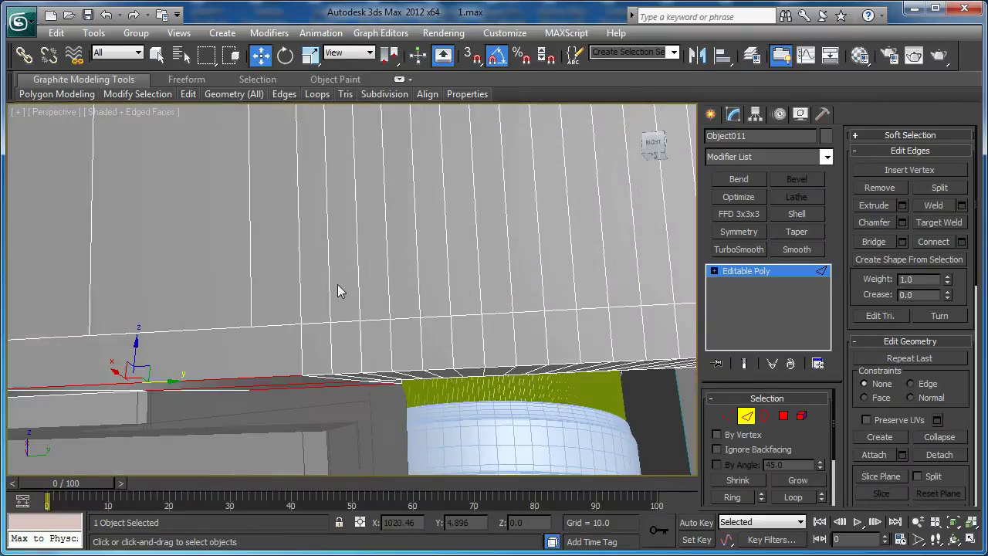
pyautogui.click(961, 242)
pyautogui.moveTo(232, 332); pyautogui.dragTo(112, 312, button='middle')
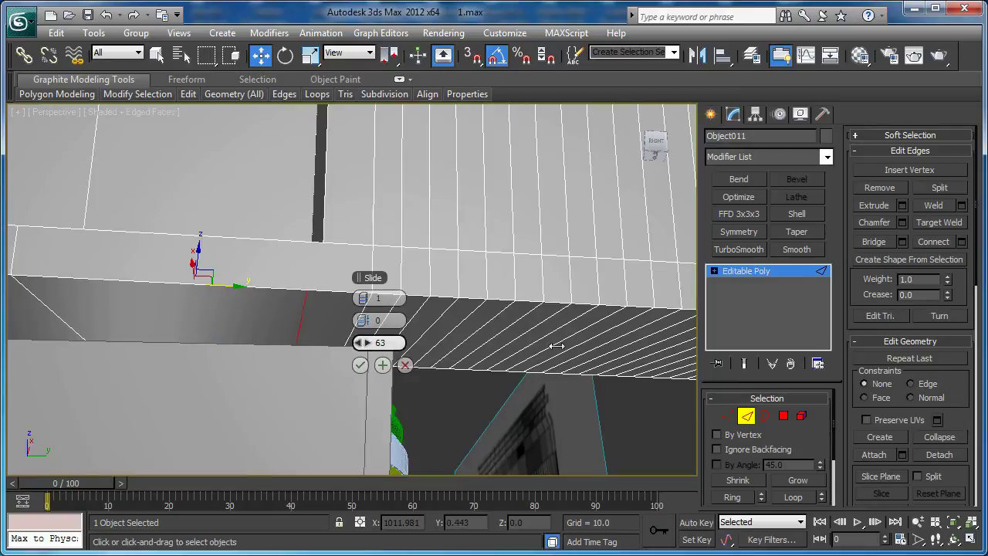
pyautogui.click(361, 366)
pyautogui.press('1')
pyautogui.click(322, 287)
pyautogui.keyDown('alt'); pyautogui.moveTo(325, 242); pyautogui.dragTo(340, 309, button='middle'); pyautogui.keyUp('alt')
# Connect the bottom edges at the opposite recess corner with one segment, then connect the paired corner vertices with vertical edges.
pyautogui.press('2')
pyautogui.click(222, 290)
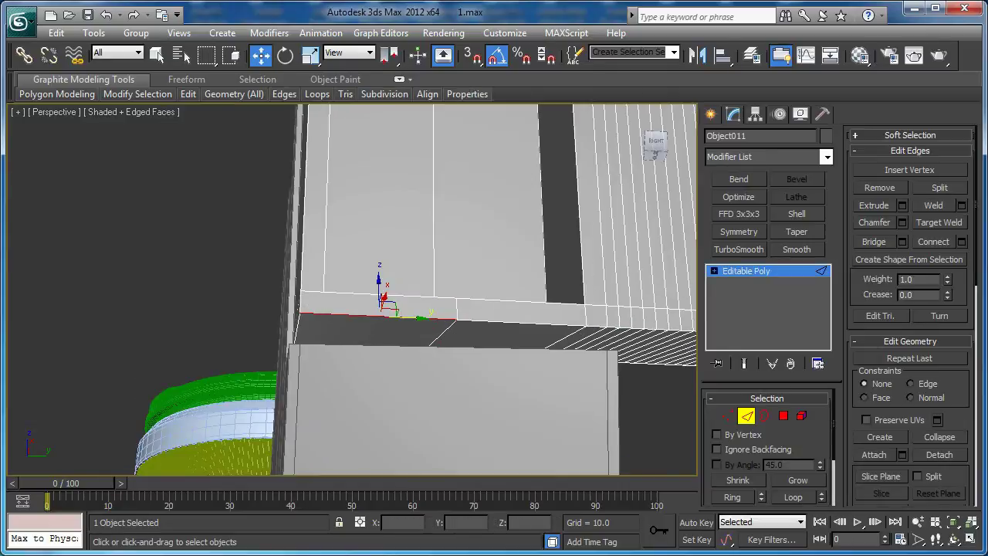
pyautogui.click(962, 242)
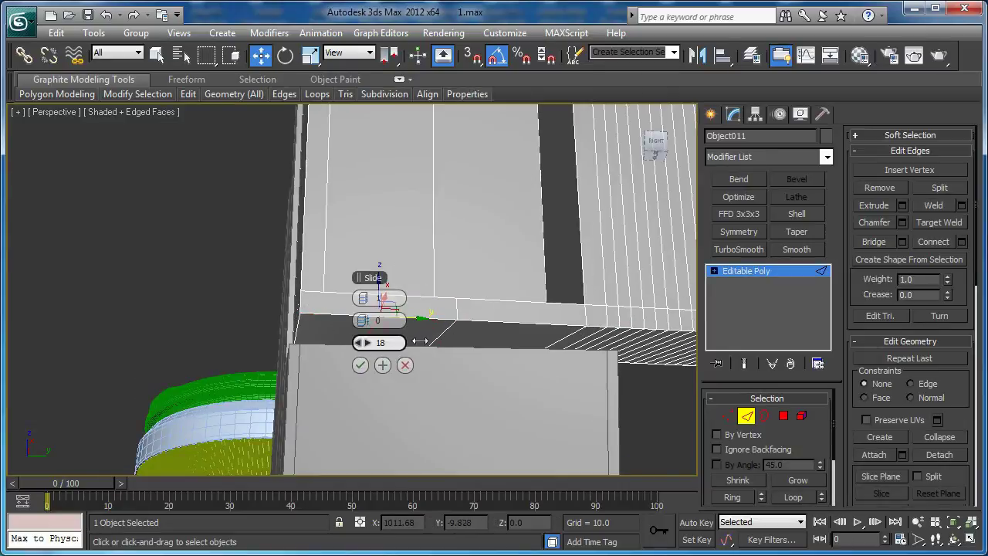
pyautogui.click(359, 366)
pyautogui.press('1')
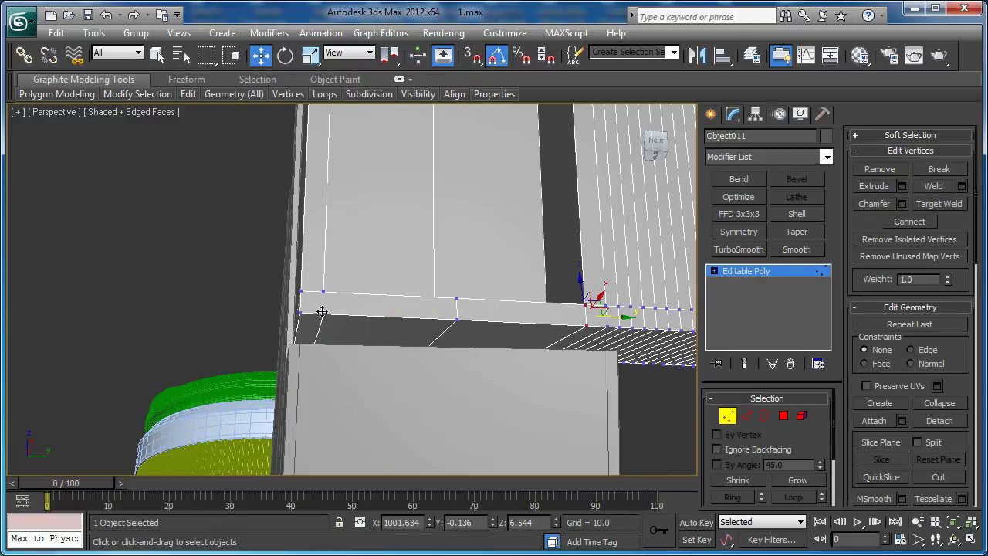
pyautogui.keyDown('alt'); pyautogui.moveTo(340, 298); pyautogui.dragTo(426, 309, button='middle'); pyautogui.keyUp('alt')
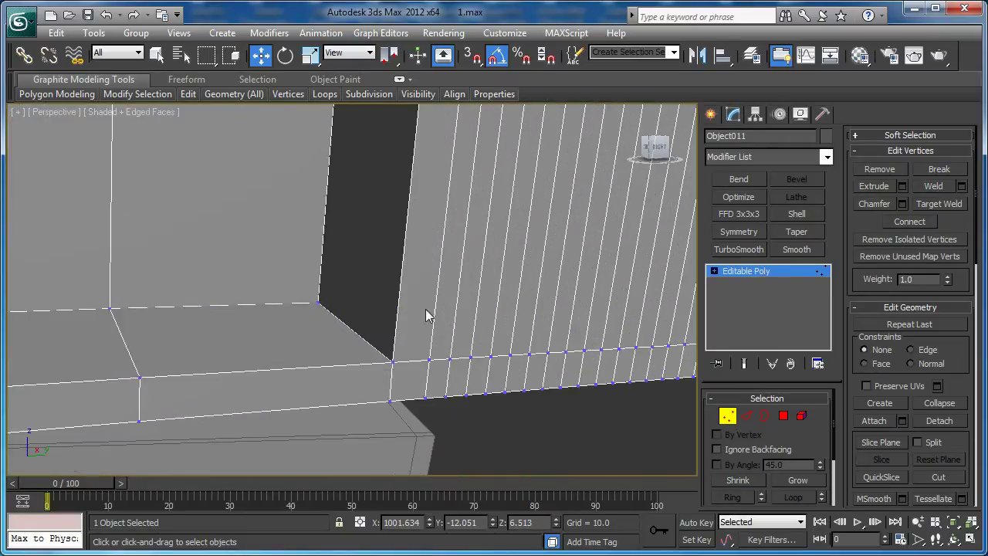
# Extrude every second narrow vertical strip across the lower and upper rows of the solid section to form grip ribs.
pyautogui.press('4')
pyautogui.click(445, 302)
pyautogui.keyDown('ctrl'); pyautogui.click(526, 298); pyautogui.keyUp('ctrl')
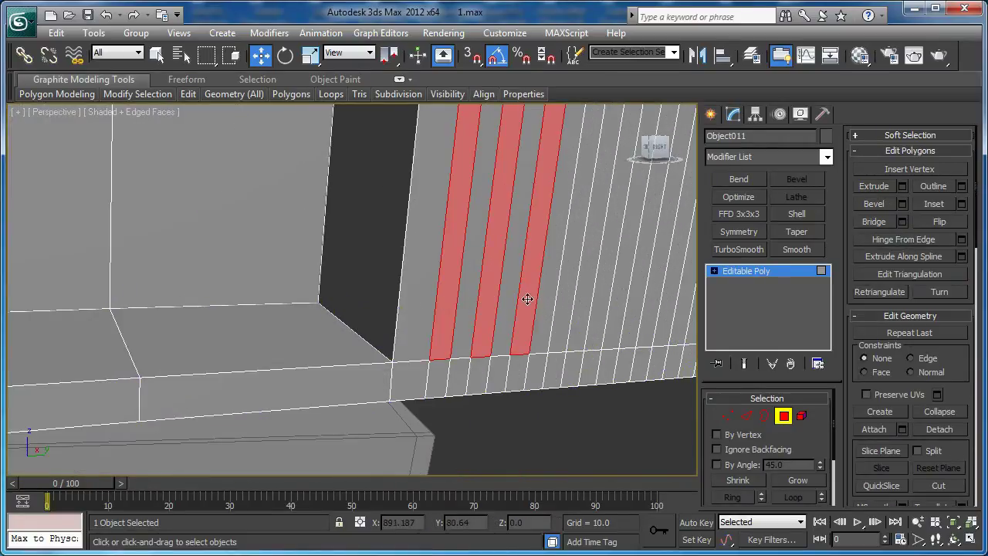
pyautogui.keyDown('ctrl'); pyautogui.click(565, 298); pyautogui.keyUp('ctrl')
pyautogui.keyDown('ctrl'); pyautogui.click(591, 293); pyautogui.keyUp('ctrl')
pyautogui.moveTo(592, 293); pyautogui.dragTo(348, 305, button='middle')
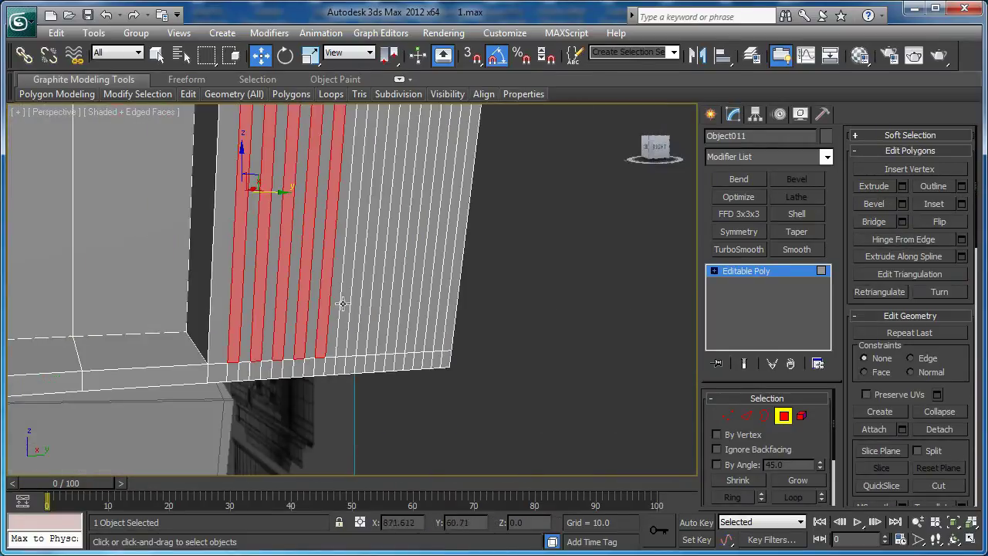
pyautogui.keyDown('ctrl'); pyautogui.click(346, 299); pyautogui.keyUp('ctrl')
pyautogui.keyDown('ctrl'); pyautogui.click(369, 299); pyautogui.keyUp('ctrl')
pyautogui.keyDown('ctrl'); pyautogui.click(392, 299); pyautogui.keyUp('ctrl')
pyautogui.keyDown('ctrl'); pyautogui.click(433, 300); pyautogui.keyUp('ctrl')
pyautogui.keyDown('ctrl'); pyautogui.click(423, 301); pyautogui.keyUp('ctrl')
pyautogui.keyDown('alt'); pyautogui.moveTo(444, 298); pyautogui.dragTo(267, 287, button='middle'); pyautogui.keyUp('alt')
pyautogui.keyDown('ctrl'); pyautogui.click(266, 294); pyautogui.keyUp('ctrl')
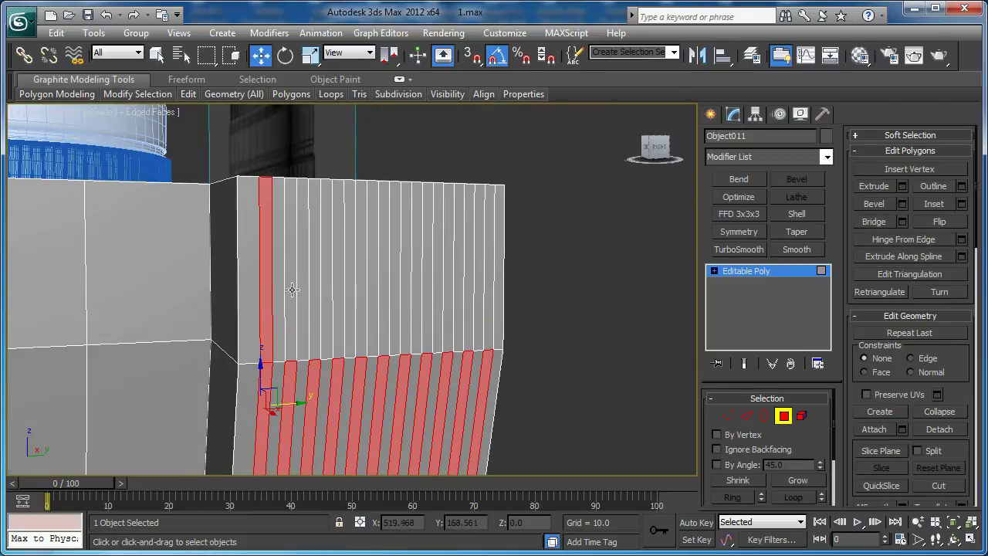
pyautogui.keyDown('ctrl'); pyautogui.click(290, 290); pyautogui.keyUp('ctrl')
pyautogui.keyDown('ctrl'); pyautogui.click(313, 287); pyautogui.keyUp('ctrl')
pyautogui.keyDown('ctrl'); pyautogui.click(337, 285); pyautogui.keyUp('ctrl')
pyautogui.keyDown('ctrl'); pyautogui.click(358, 283); pyautogui.keyUp('ctrl')
pyautogui.keyDown('ctrl'); pyautogui.click(386, 282); pyautogui.keyUp('ctrl')
pyautogui.keyDown('ctrl'); pyautogui.click(407, 283); pyautogui.keyUp('ctrl')
pyautogui.keyDown('ctrl'); pyautogui.click(431, 283); pyautogui.keyUp('ctrl')
pyautogui.keyDown('ctrl'); pyautogui.click(448, 283); pyautogui.keyUp('ctrl')
pyautogui.keyDown('ctrl'); pyautogui.click(466, 282); pyautogui.keyUp('ctrl')
pyautogui.keyDown('ctrl'); pyautogui.click(489, 283); pyautogui.keyUp('ctrl')
pyautogui.scroll(-2, 423, 307)
pyautogui.press('z')
pyautogui.keyDown('alt'); pyautogui.moveTo(477, 308); pyautogui.dragTo(610, 308, button='middle'); pyautogui.keyUp('alt')
pyautogui.click(902, 186)
pyautogui.keyDown('alt'); pyautogui.moveTo(240, 278); pyautogui.dragTo(263, 297, button='middle'); pyautogui.keyUp('alt')
pyautogui.moveTo(361, 320); pyautogui.dragTo(361, 320)
pyautogui.click(360, 343)
# Scale the ribs' outer faces along the Y axis to about 69% so the ribs taper outward.
pyautogui.keyDown('alt'); pyautogui.moveTo(361, 343); pyautogui.dragTo(308, 336, button='middle'); pyautogui.keyUp('alt')
pyautogui.press('r')
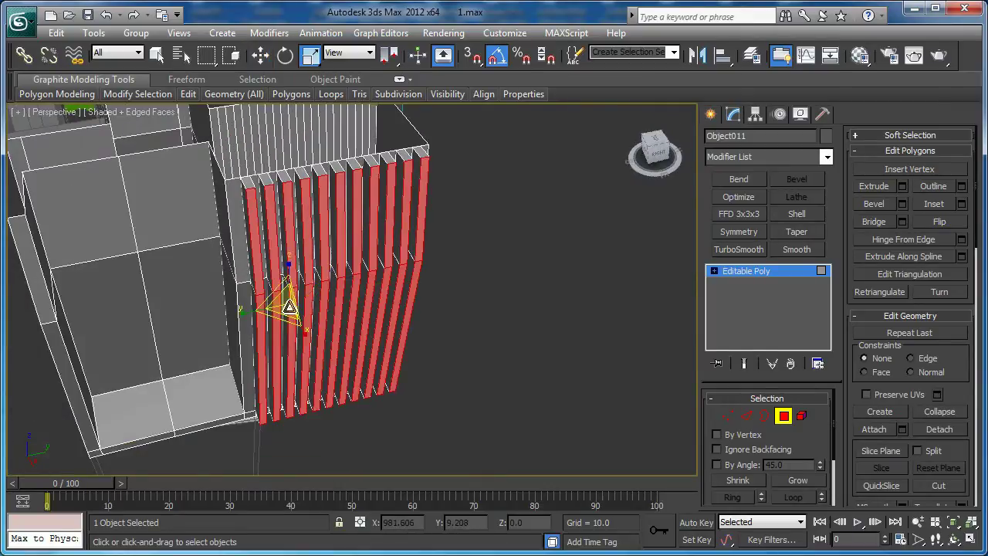
pyautogui.moveTo(214, 319); pyautogui.dragTo(226, 322)
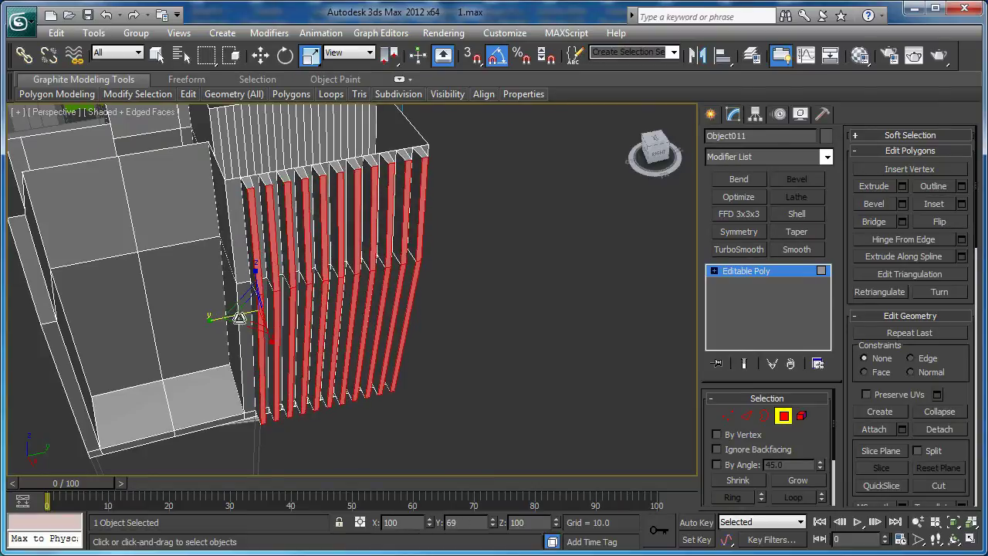
pyautogui.keyDown('alt'); pyautogui.moveTo(244, 317); pyautogui.dragTo(343, 283, button='middle'); pyautogui.keyUp('alt')
pyautogui.press('w')
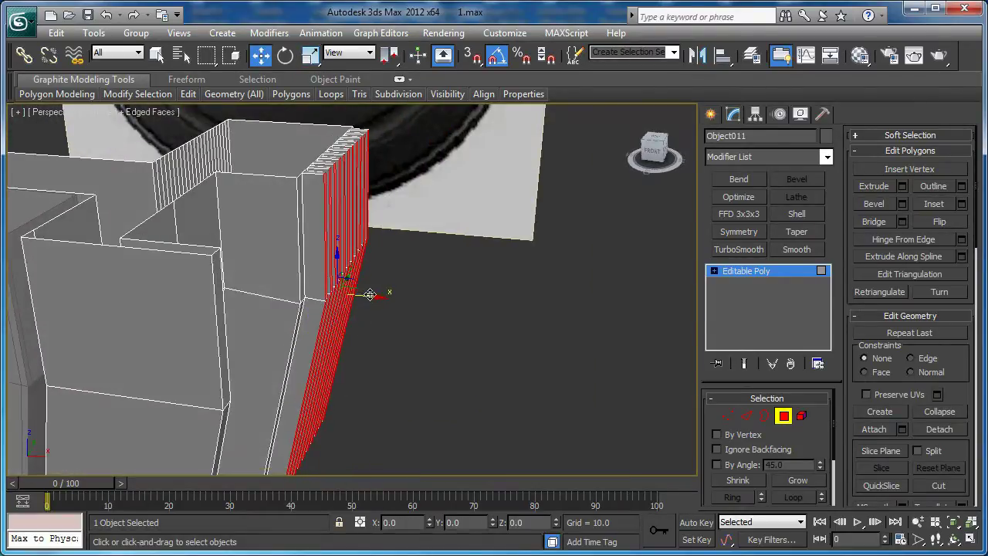
pyautogui.scroll(3, 324, 308)
pyautogui.press('r')
pyautogui.click(289, 329)
pyautogui.hotkey('ctrl', 'z')
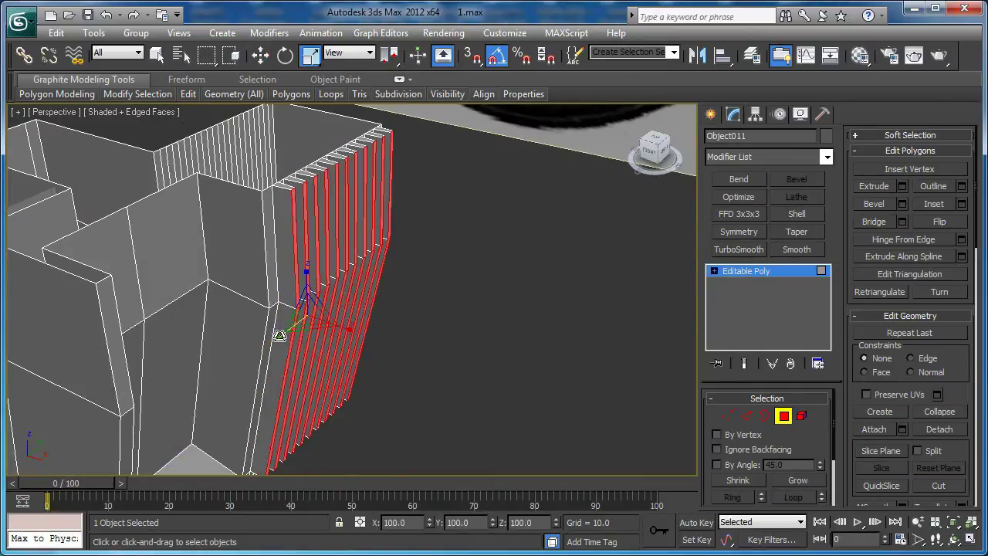
# Delete the top end polygons of all grip ribs and leave polygon editing.
pyautogui.keyDown('alt'); pyautogui.moveTo(284, 334); pyautogui.dragTo(104, 334, button='middle'); pyautogui.keyUp('alt')
pyautogui.click(180, 299)
pyautogui.keyDown('ctrl'); pyautogui.click(224, 288); pyautogui.keyUp('ctrl')
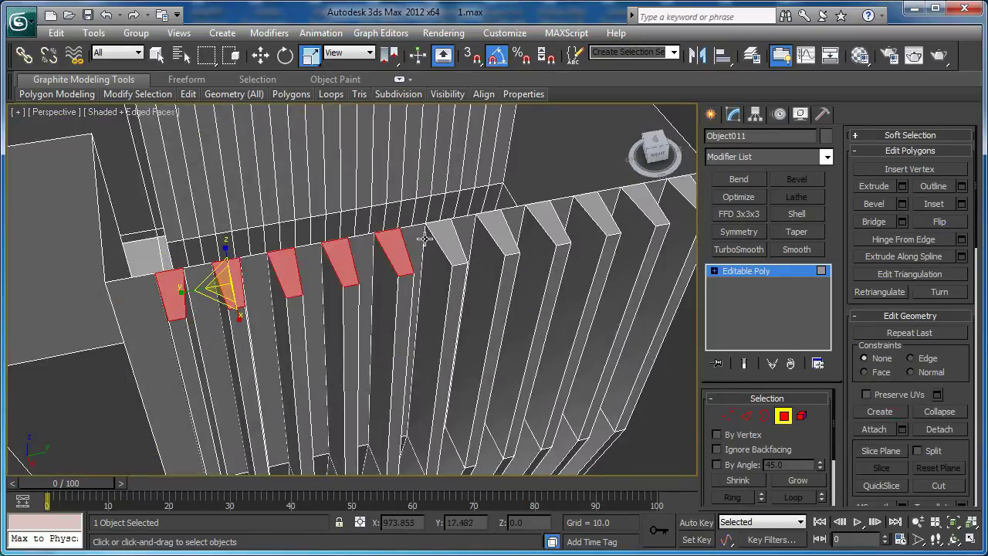
pyautogui.keyDown('ctrl'); pyautogui.click(454, 236); pyautogui.keyUp('ctrl')
pyautogui.keyDown('ctrl'); pyautogui.click(498, 225); pyautogui.keyUp('ctrl')
pyautogui.keyDown('ctrl'); pyautogui.click(543, 217); pyautogui.keyUp('ctrl')
pyautogui.keyDown('ctrl'); pyautogui.click(610, 212); pyautogui.keyUp('ctrl')
pyautogui.keyDown('ctrl'); pyautogui.click(639, 201); pyautogui.keyUp('ctrl')
pyautogui.keyDown('alt'); pyautogui.moveTo(618, 216); pyautogui.dragTo(471, 247, button='middle'); pyautogui.keyUp('alt')
pyautogui.press('Delete')
pyautogui.scroll(-2, 396, 323)
pyautogui.keyDown('alt'); pyautogui.moveTo(324, 368); pyautogui.dragTo(496, 330, button='middle'); pyautogui.keyUp('alt')
pyautogui.click(784, 416)
# Create a cylinder in the Front view from the cap's center, with a radius of about 84 and height of about 8.6.
pyautogui.press('f')
pyautogui.scroll(-4, 618, 289)
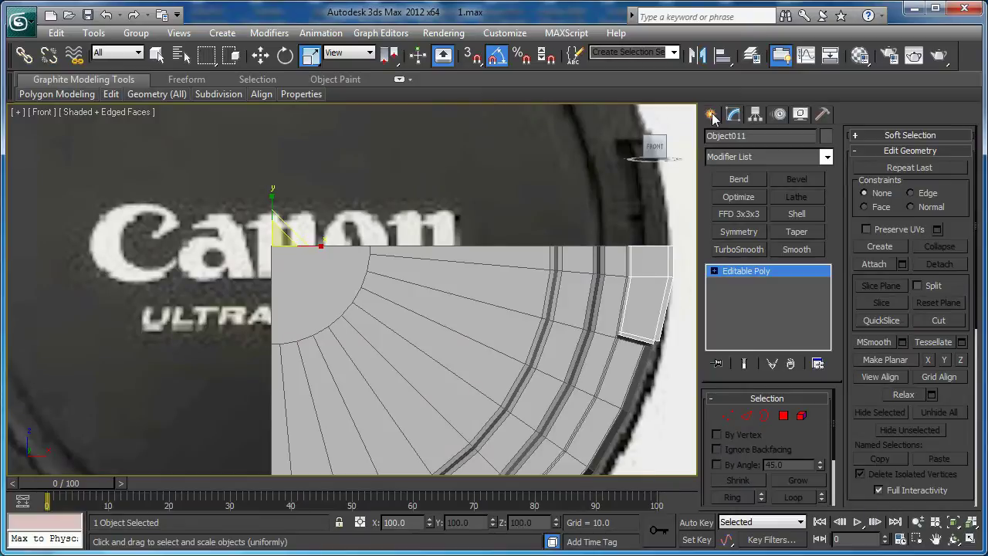
pyautogui.click(711, 114)
pyautogui.scroll(-3, 287, 155)
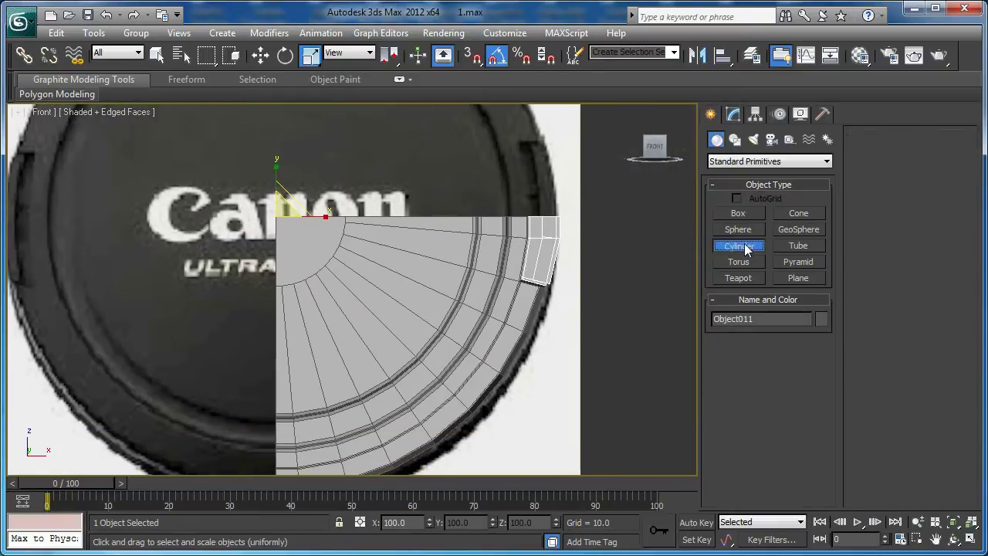
pyautogui.click(739, 246)
pyautogui.scroll(-2, 407, 205)
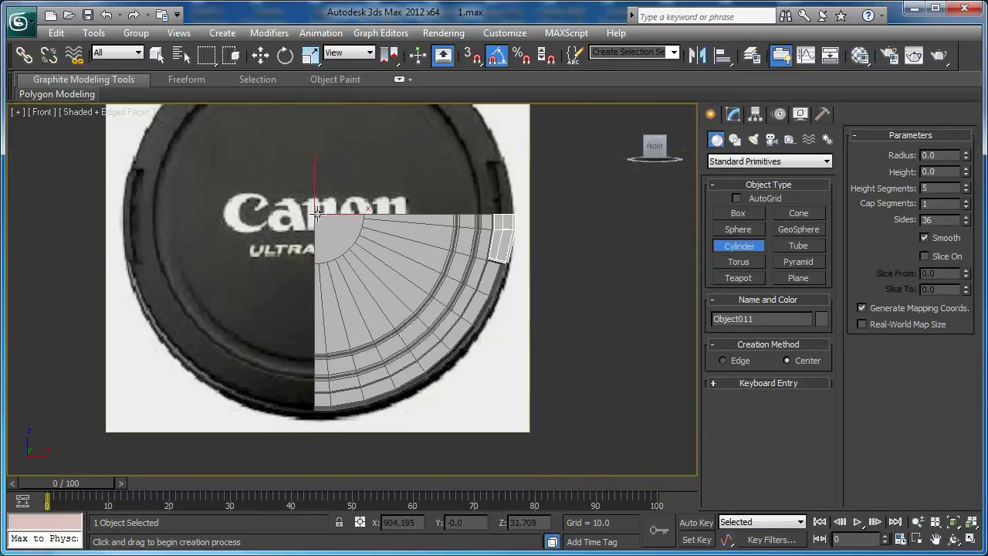
pyautogui.moveTo(315, 214); pyautogui.dragTo(313, 373)
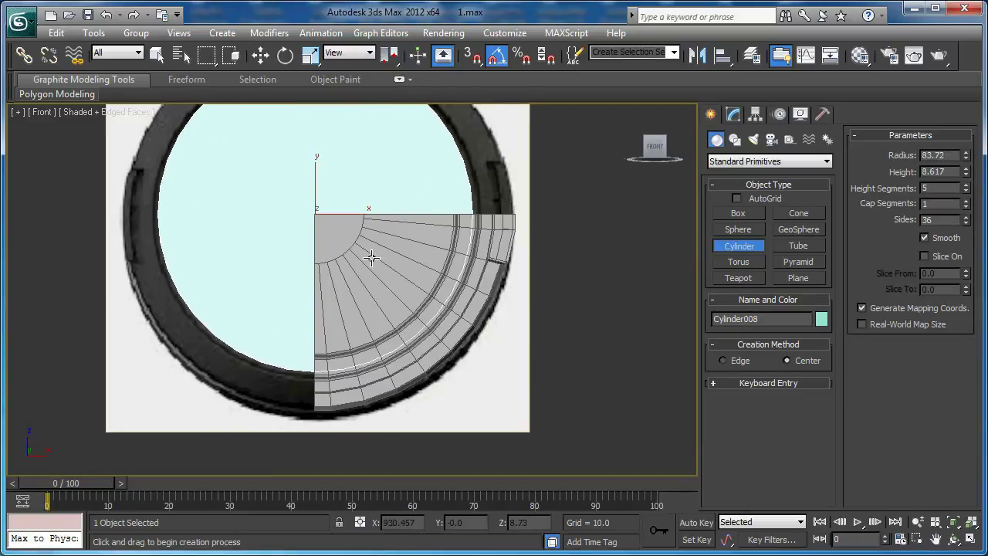
pyautogui.press('r')
# Align the new cylinder to the quarter cap body.
pyautogui.moveTo(371, 257); pyautogui.dragTo(353, 353, button='middle')
pyautogui.scroll(3, 395, 327)
pyautogui.moveTo(394, 327); pyautogui.dragTo(401, 237, button='middle')
pyautogui.click(724, 57)
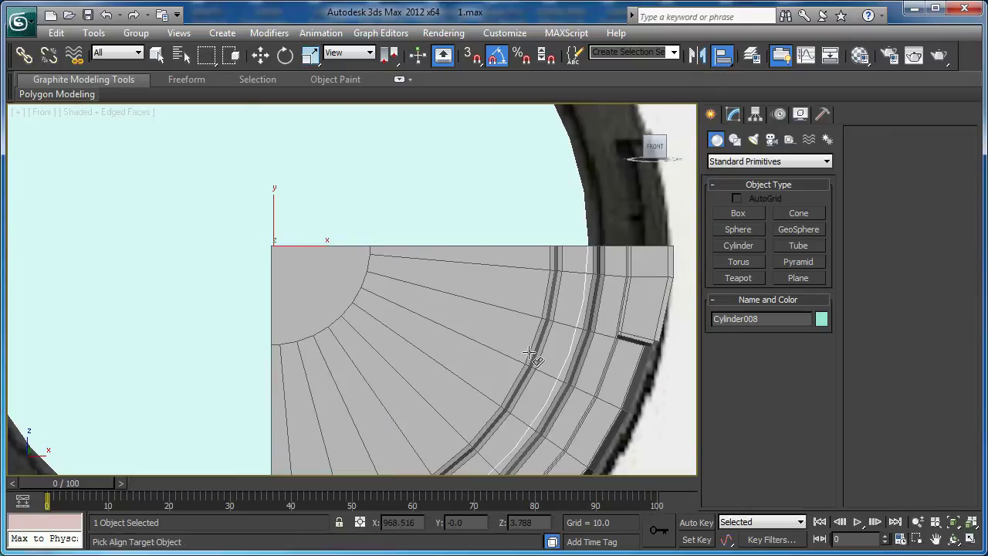
pyautogui.click(530, 354)
pyautogui.click(499, 415)
# Reduce the cylinder's height segments to 1.
pyautogui.moveTo(454, 336); pyautogui.dragTo(367, 353, button='middle')
pyautogui.scroll(-3, 372, 345)
pyautogui.press('p')
pyautogui.scroll(3, 366, 353)
pyautogui.keyDown('alt'); pyautogui.moveTo(493, 335); pyautogui.dragTo(373, 338, button='middle'); pyautogui.keyUp('alt')
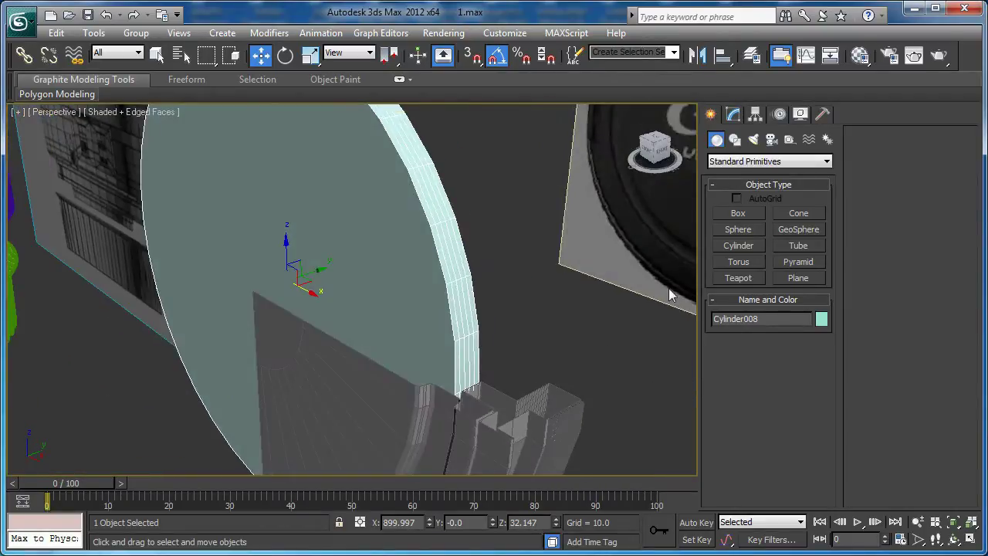
pyautogui.click(733, 115)
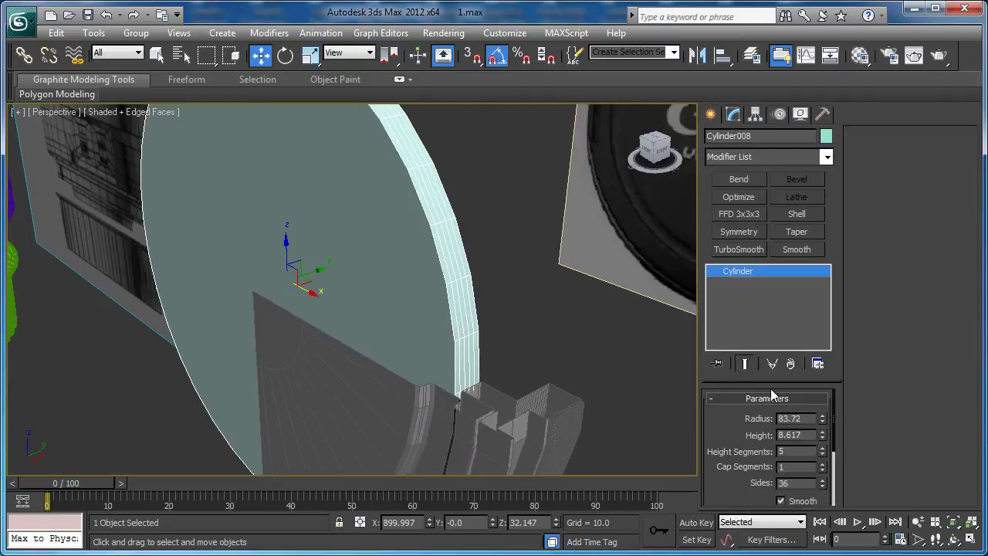
pyautogui.rightClick(823, 454)
pyautogui.scroll(4, 332, 254)
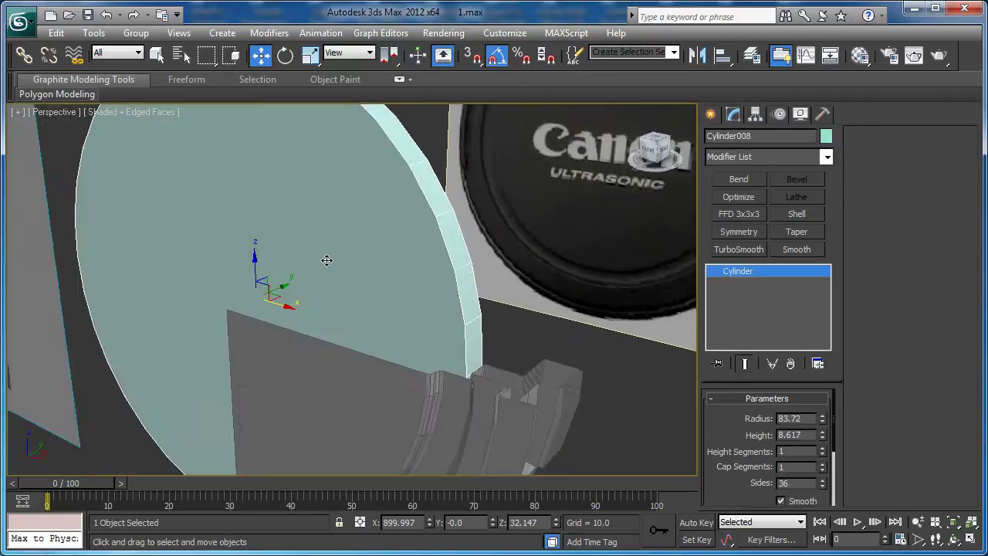
# Rotate the cylinder to a Y rotation of -5 degrees and convert it to an editable poly.
pyautogui.press('e')
pyautogui.moveTo(281, 290); pyautogui.dragTo(280, 288)
pyautogui.keyDown('alt'); pyautogui.moveTo(281, 290); pyautogui.dragTo(260, 281, button='middle'); pyautogui.keyUp('alt')
pyautogui.rightClick(374, 292)
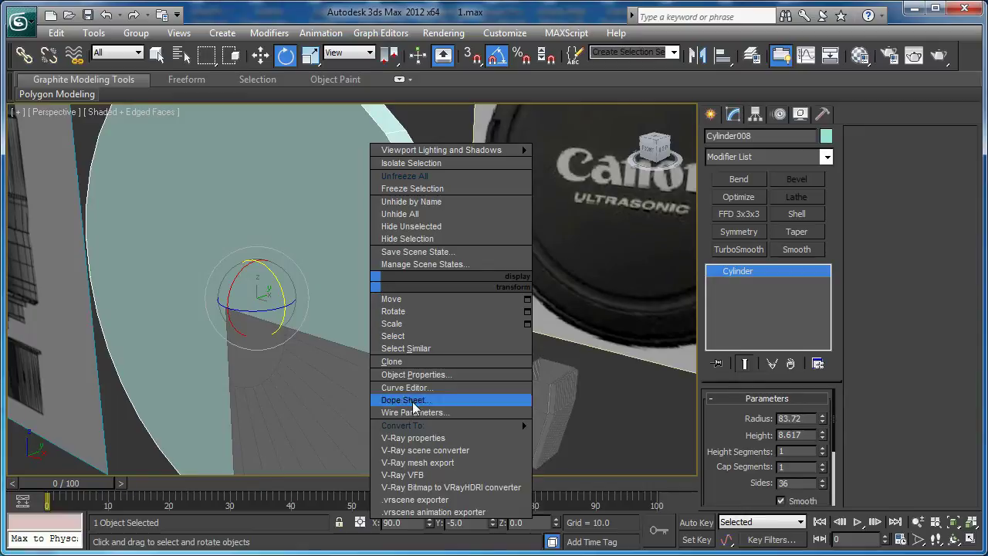
pyautogui.moveTo(421, 424)
pyautogui.click(573, 425)
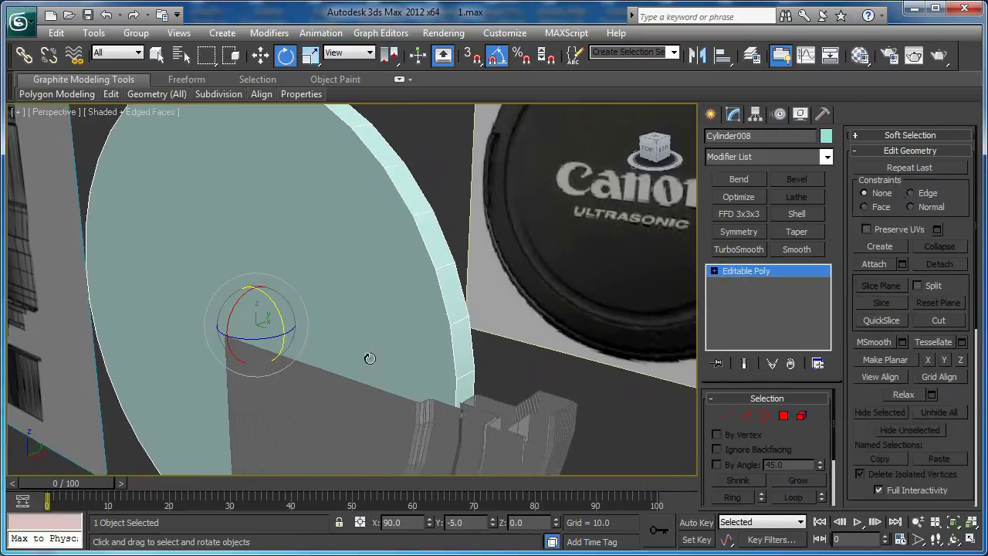
# Inset both circular faces of the cylinder and bridge them to make an open ring.
pyautogui.press('4')
pyautogui.click(371, 265)
pyautogui.moveTo(370, 265)
pyautogui.keyDown('alt'); pyautogui.mouseDown(button='middle')
pyautogui.moveTo(223, 263)
pyautogui.moveTo(194, 249)
pyautogui.mouseUp(button='middle'); pyautogui.keyUp('alt')
pyautogui.press('F4')
pyautogui.click(961, 204)
pyautogui.keyDown('alt'); pyautogui.moveTo(122, 273); pyautogui.dragTo(221, 265, button='middle'); pyautogui.keyUp('alt')
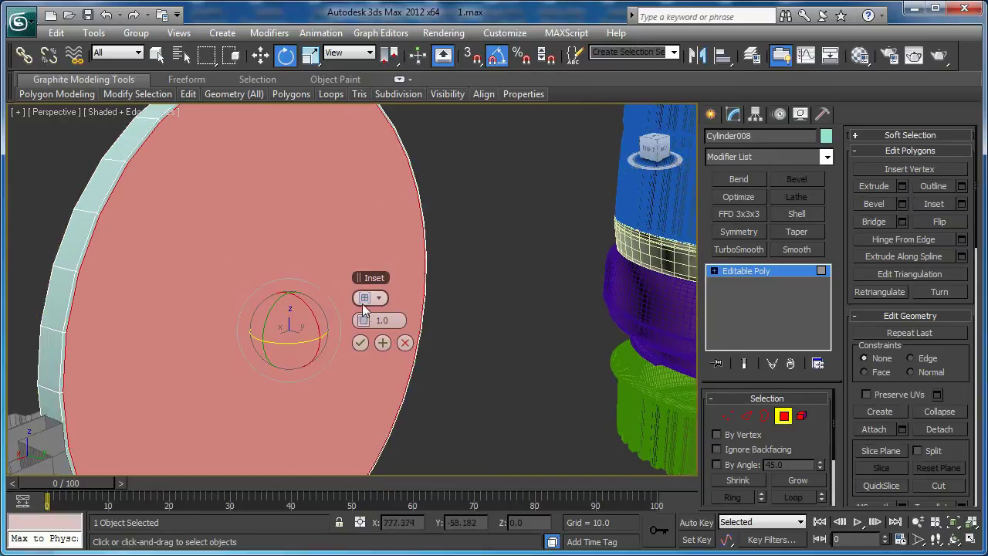
pyautogui.moveTo(384, 319); pyautogui.dragTo(387, 320)
pyautogui.click(362, 343)
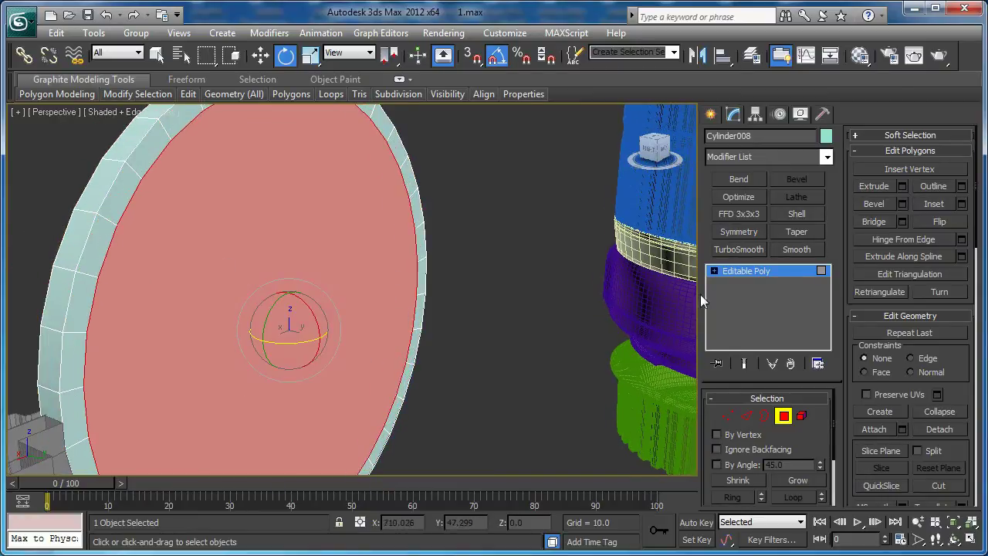
pyautogui.click(872, 222)
# Connect the ring's edges at its quarter points with one segment, dividing the ring along the cap's center lines.
pyautogui.press('f')
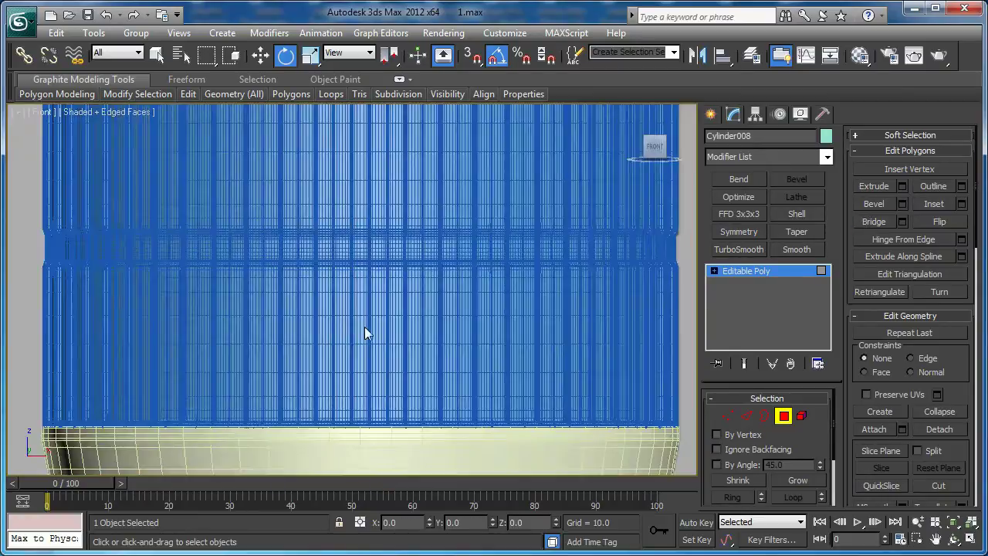
pyautogui.press('z')
pyautogui.moveTo(363, 327); pyautogui.dragTo(358, 422, button='middle')
pyautogui.scroll(5, 360, 255)
pyautogui.moveTo(360, 244); pyautogui.dragTo(364, 332, button='middle')
pyautogui.scroll(2, 364, 332)
pyautogui.press('2')
pyautogui.moveTo(342, 196); pyautogui.dragTo(354, 285)
pyautogui.moveTo(366, 338); pyautogui.dragTo(212, 241, button='middle')
pyautogui.scroll(-4, 308, 324)
pyautogui.moveTo(428, 409); pyautogui.dragTo(246, 293, button='middle')
pyautogui.scroll(3, 247, 294)
pyautogui.press('F3')
pyautogui.keyDown('ctrl'); pyautogui.moveTo(234, 353); pyautogui.dragTo(336, 368); pyautogui.keyUp('ctrl')
pyautogui.moveTo(47, 352); pyautogui.dragTo(573, 323, button='middle')
pyautogui.moveTo(170, 330); pyautogui.dragTo(607, 330, button='middle')
pyautogui.scroll(-2, 315, 330)
pyautogui.keyDown('ctrl'); pyautogui.moveTo(323, 321); pyautogui.dragTo(320, 322); pyautogui.keyUp('ctrl')
pyautogui.moveTo(520, 378); pyautogui.dragTo(393, 232, button='middle')
pyautogui.moveTo(543, 388); pyautogui.dragTo(433, 239, button='middle')
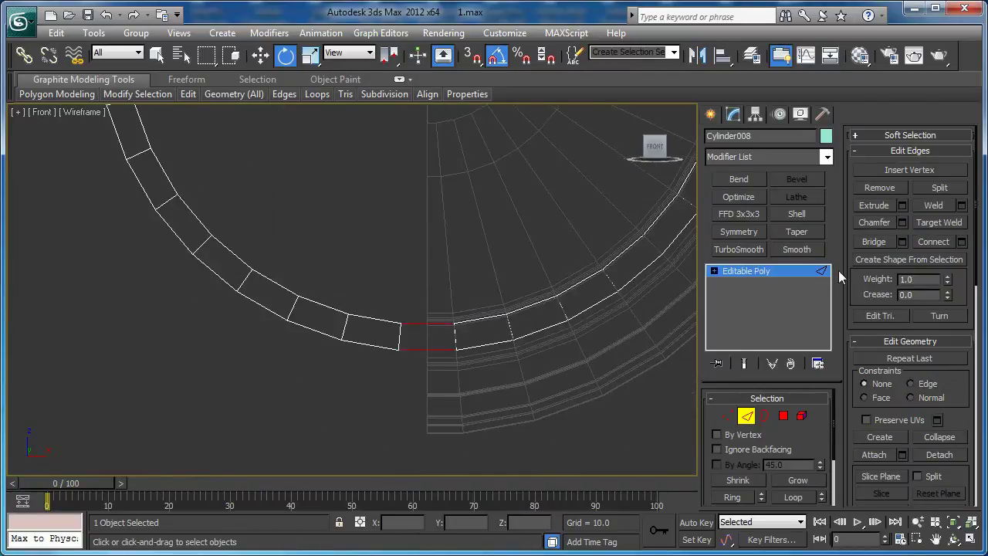
pyautogui.click(962, 242)
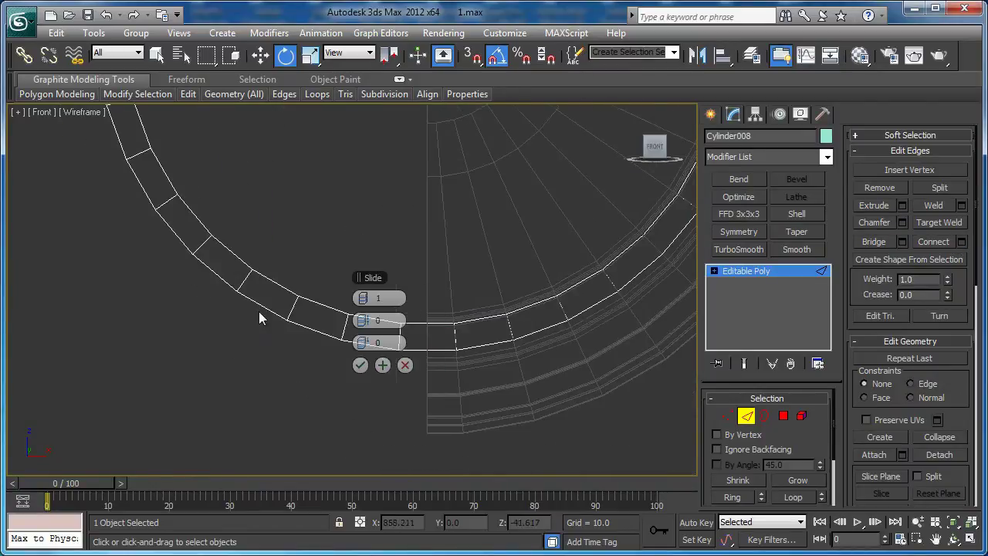
pyautogui.moveTo(265, 314); pyautogui.dragTo(202, 310, button='middle')
pyautogui.click(359, 365)
# Delete the ring's upper half and lower-left quarter in front view, keeping only the quarter over the cap body.
pyautogui.scroll(-5, 369, 407)
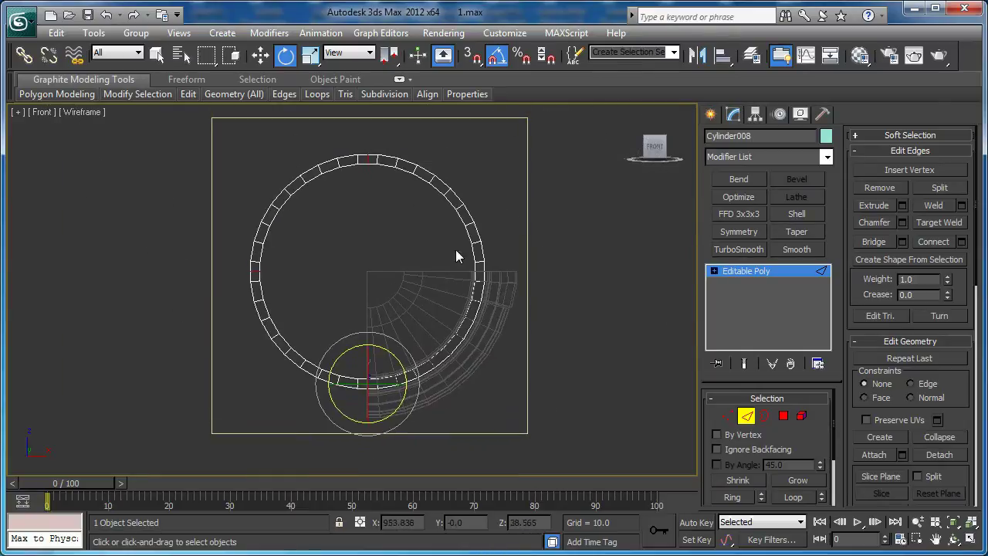
pyautogui.press('4')
pyautogui.moveTo(199, 258); pyautogui.dragTo(196, 266)
pyautogui.press('Delete')
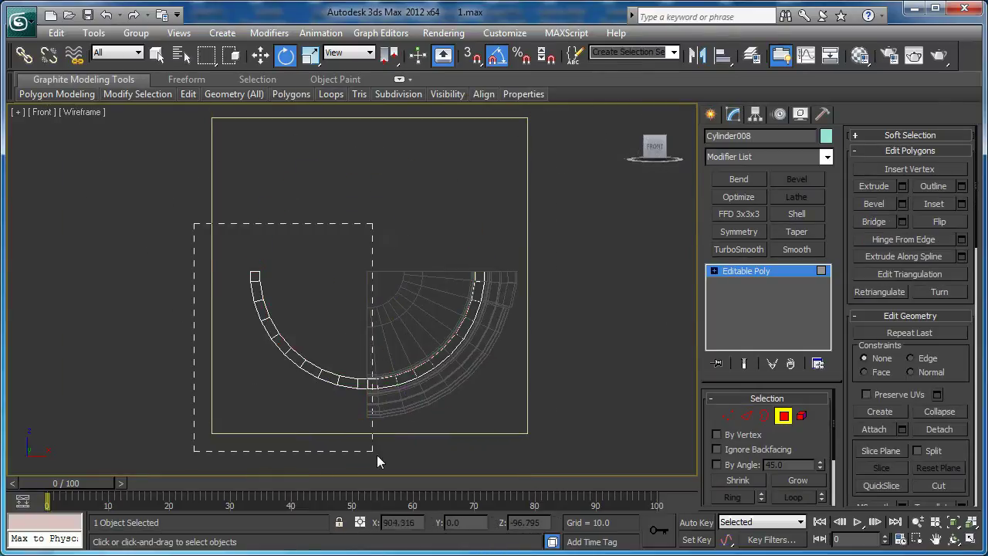
pyautogui.moveTo(360, 452); pyautogui.dragTo(363, 453)
pyautogui.press('Delete')
pyautogui.scroll(6, 300, 382)
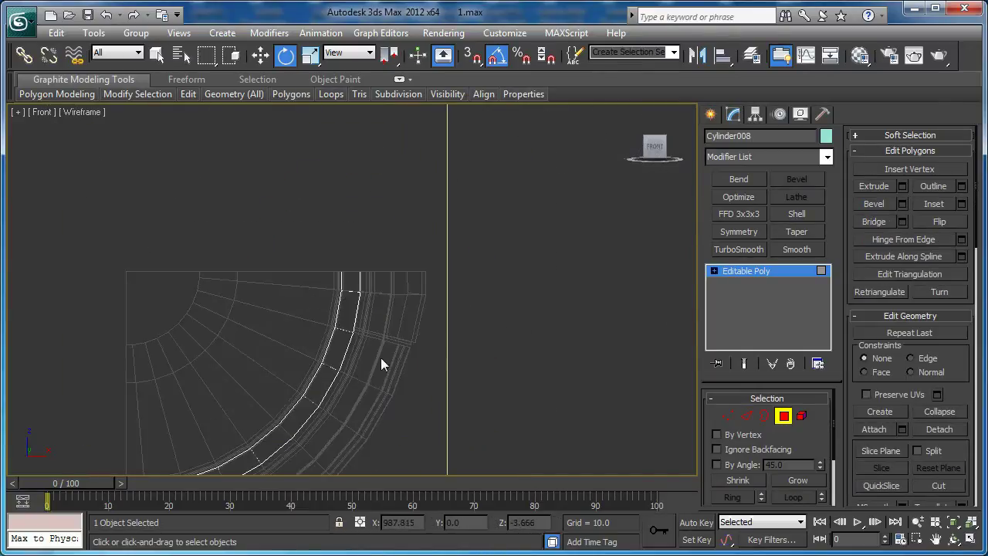
# Select the face loop on the quarter ring's positive-Y side and move it in Y with vertex snap to the clip's matching edge.
pyautogui.press('t')
pyautogui.scroll(5, 405, 346)
pyautogui.press('F3')
pyautogui.scroll(4, 394, 397)
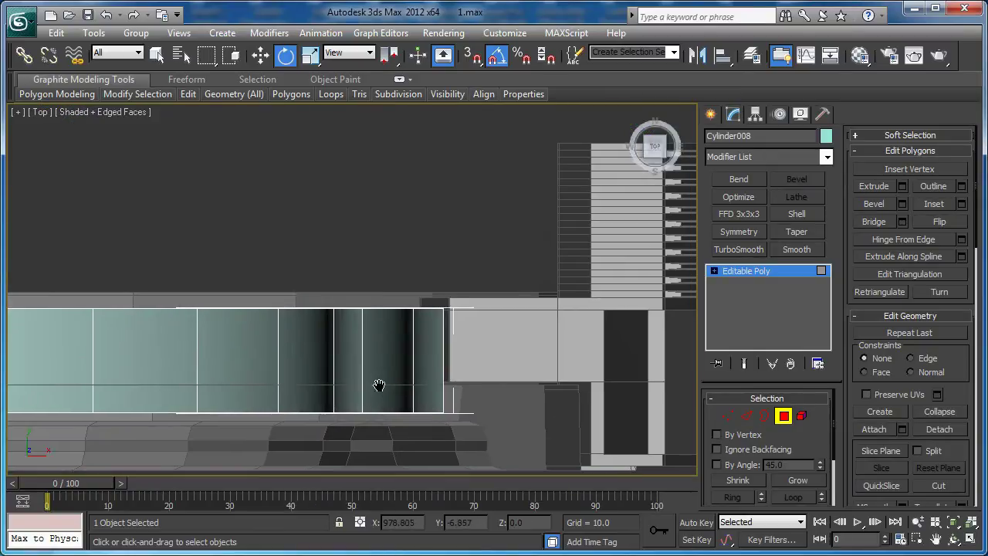
pyautogui.press('p')
pyautogui.keyDown('alt'); pyautogui.moveTo(393, 329); pyautogui.dragTo(175, 269, button='middle'); pyautogui.keyUp('alt')
pyautogui.click(227, 284)
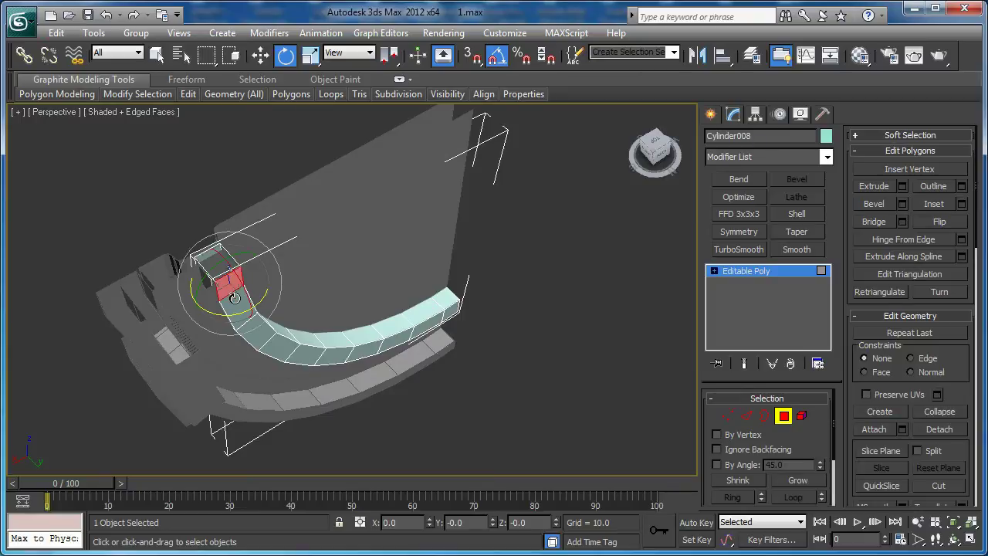
pyautogui.keyDown('shift'); pyautogui.click(259, 330); pyautogui.keyUp('shift')
pyautogui.press('w')
pyautogui.keyDown('alt'); pyautogui.moveTo(260, 331); pyautogui.dragTo(460, 384, button='middle'); pyautogui.keyUp('alt')
pyautogui.press('t')
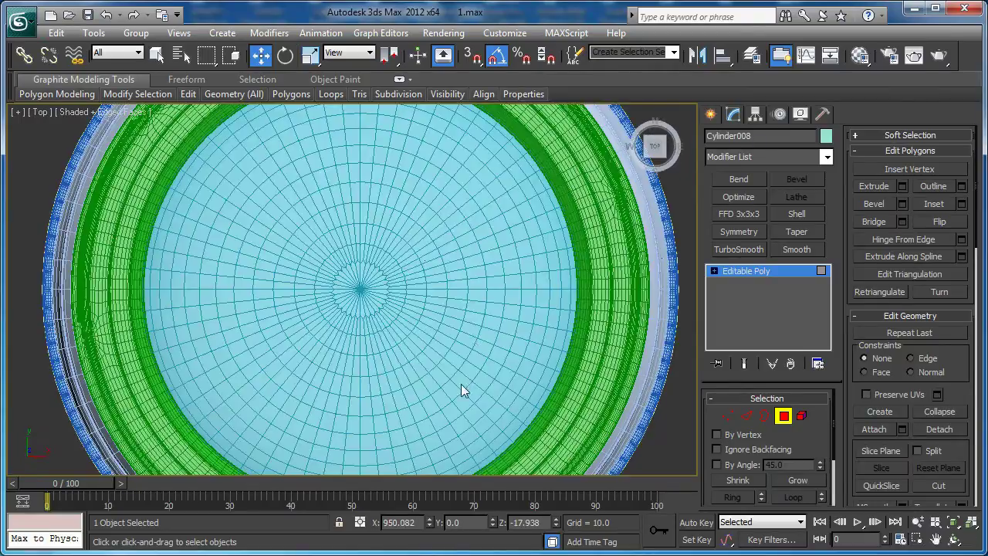
pyautogui.press('z')
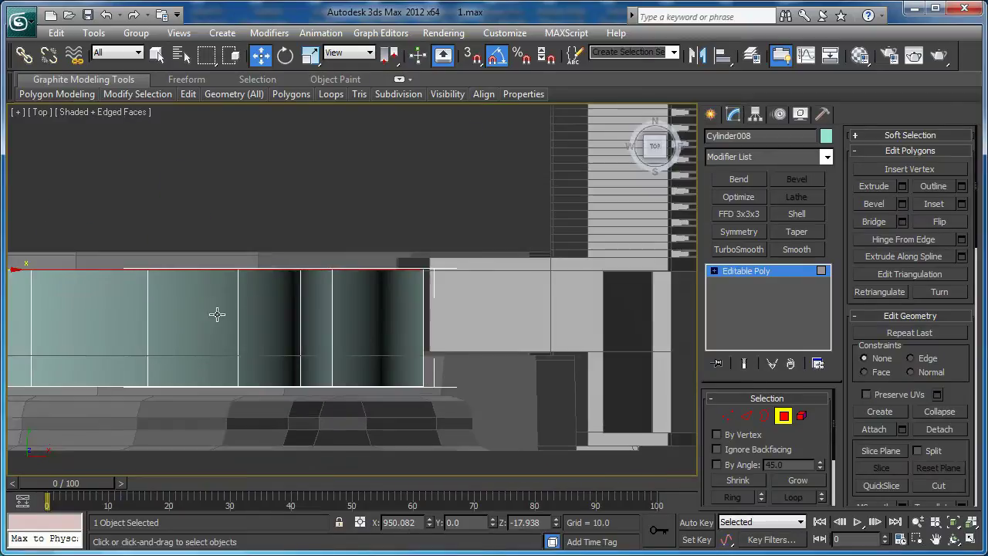
pyautogui.scroll(2, 205, 315)
pyautogui.scroll(-2, 335, 320)
pyautogui.moveTo(342, 289); pyautogui.dragTo(174, 282, button='middle')
pyautogui.scroll(-2, 146, 288)
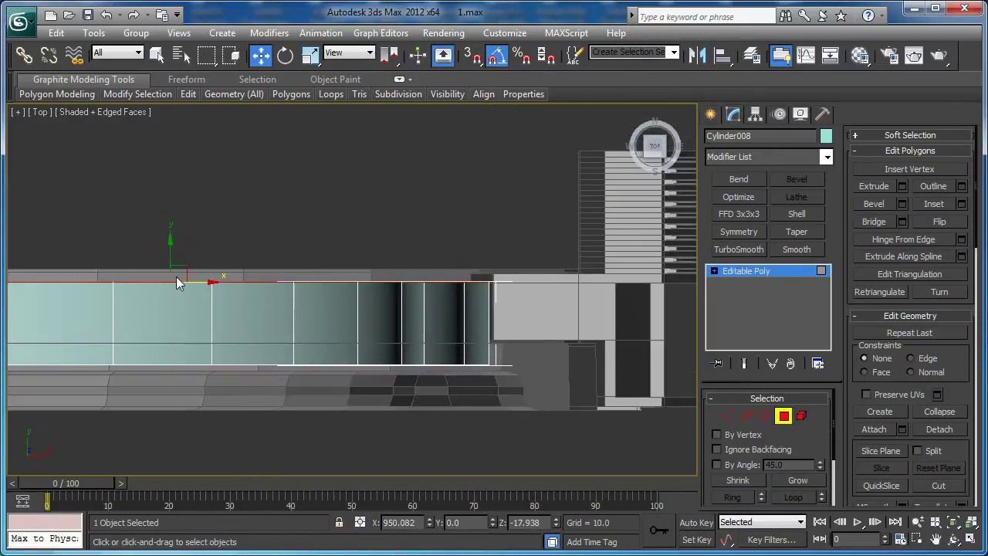
pyautogui.press('s')
pyautogui.moveTo(459, 274); pyautogui.dragTo(488, 272)
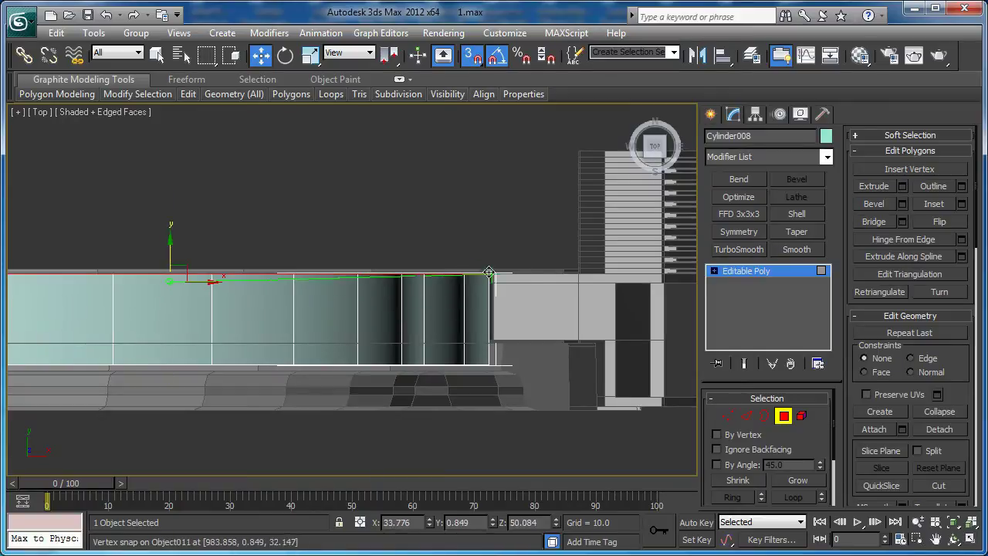
pyautogui.moveTo(437, 362); pyautogui.dragTo(374, 282, button='middle')
# Select the quarter ring's opposite flat face loop and move it in Y with vertex snap to the clip's other edge.
pyautogui.press('p')
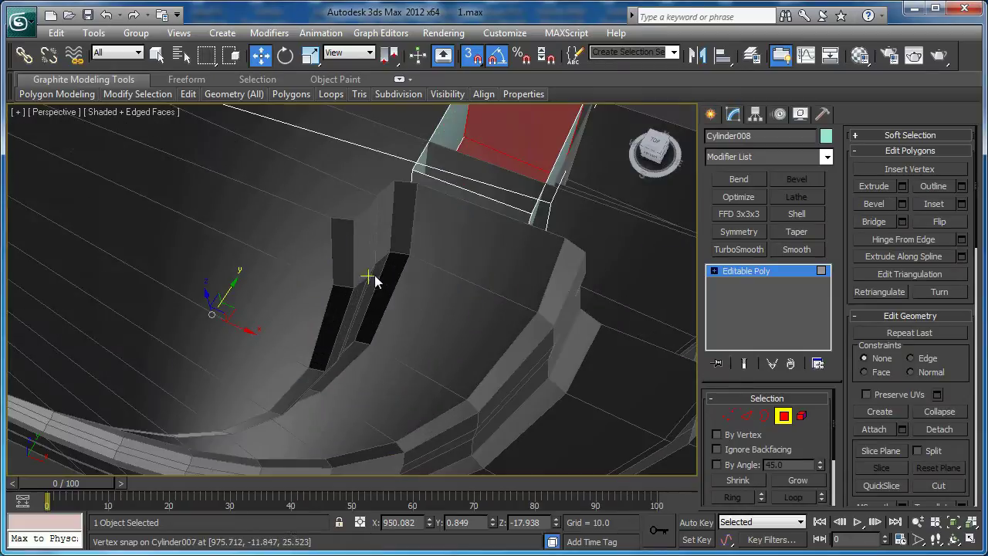
pyautogui.click(468, 224)
pyautogui.press('F3')
pyautogui.keyDown('shift'); pyautogui.click(444, 282); pyautogui.keyUp('shift')
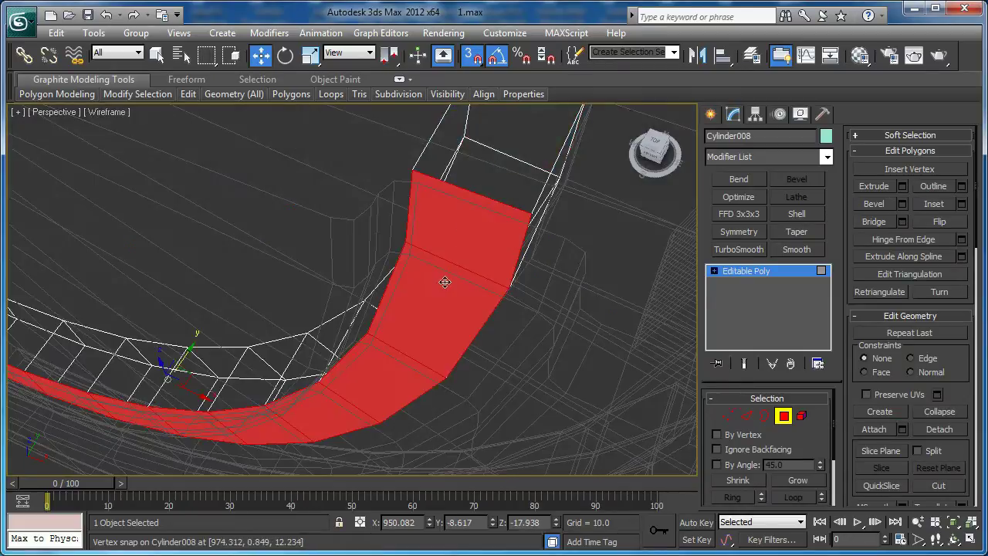
pyautogui.press('t')
pyautogui.press('F3')
pyautogui.scroll(3, 209, 324)
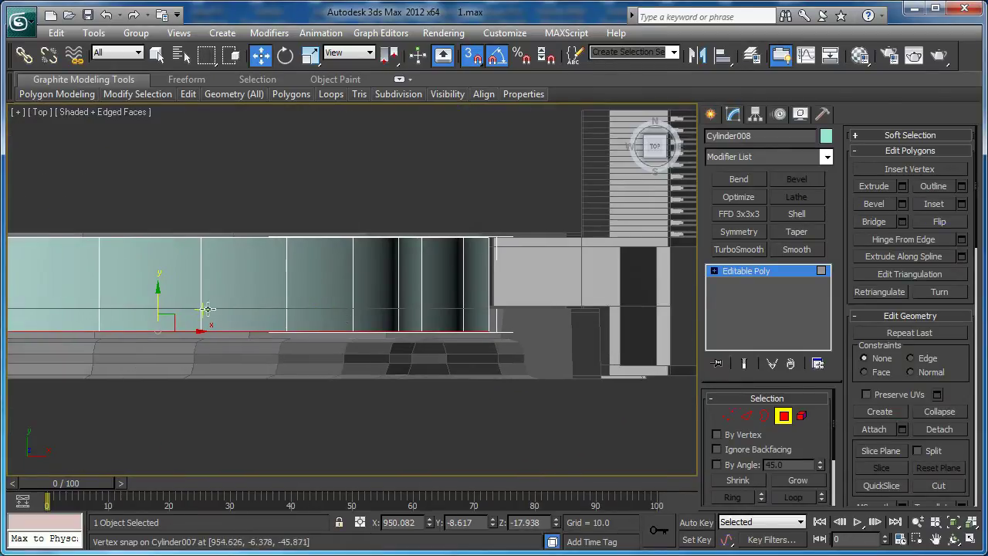
pyautogui.moveTo(165, 304); pyautogui.dragTo(485, 300)
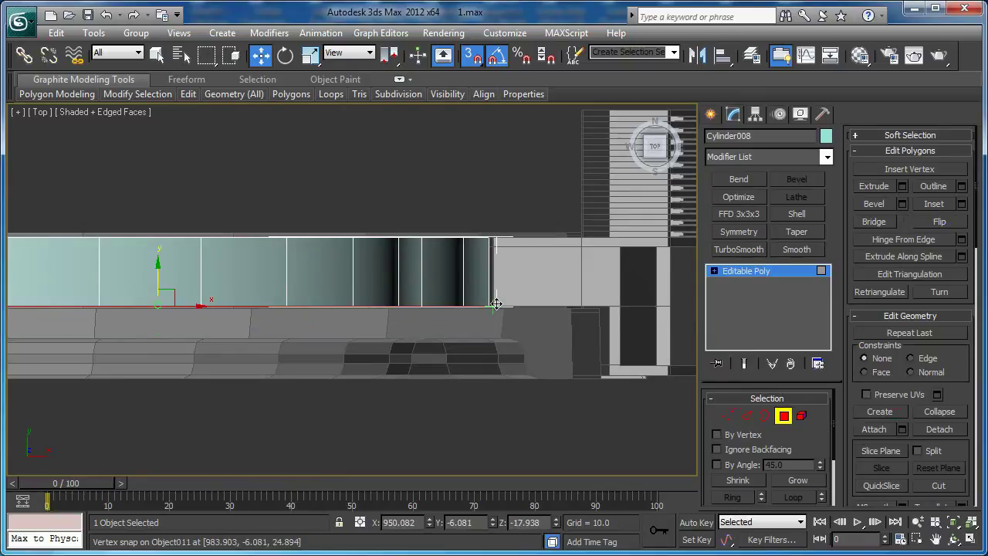
# Add one edge loop across the ring segment beside the clip's lower corner, with a slide of about 76.
pyautogui.press('p')
pyautogui.keyDown('alt'); pyautogui.moveTo(465, 294); pyautogui.dragTo(624, 381, button='middle'); pyautogui.keyUp('alt')
pyautogui.scroll(5, 307, 280)
pyautogui.press('2')
pyautogui.click(331, 303)
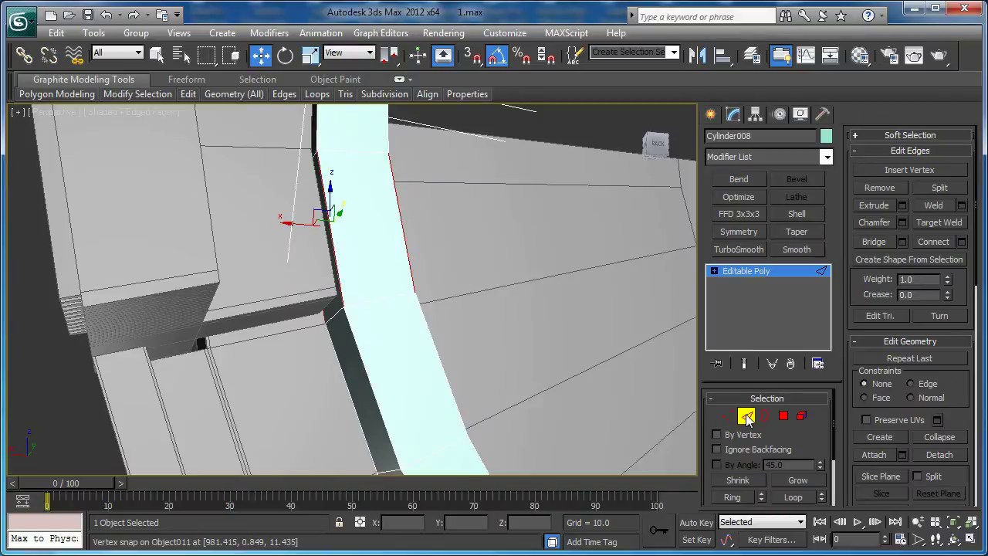
pyautogui.scroll(2, 478, 327)
pyautogui.click(963, 242)
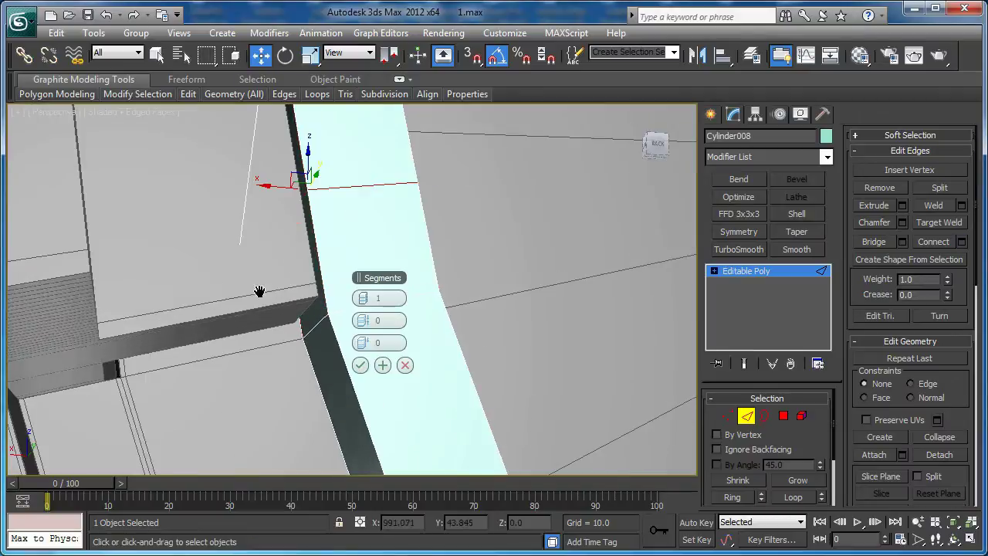
pyautogui.scroll(2, 432, 293)
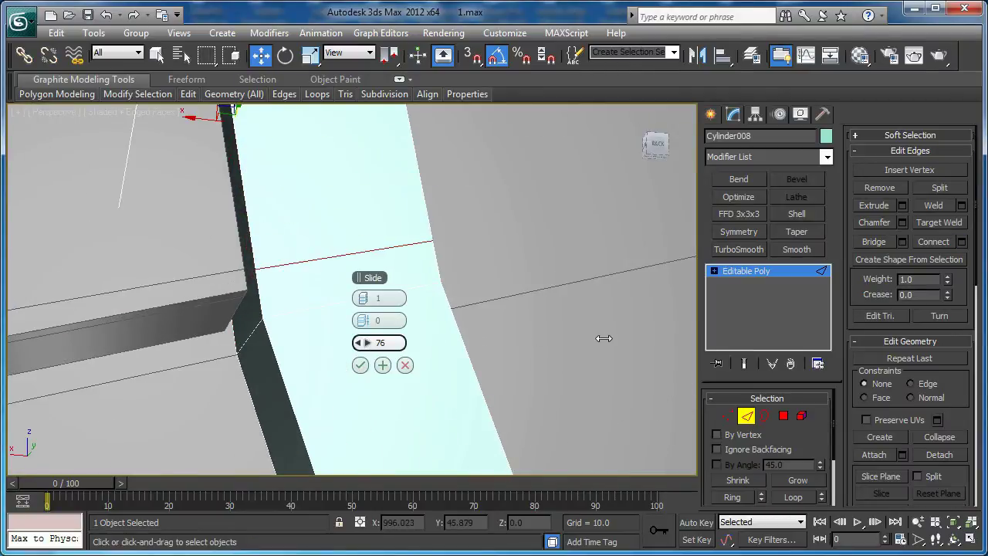
pyautogui.click(361, 366)
# Add one edge loop lengthwise along the ring's side face, with a slide of about -71.
pyautogui.keyDown('alt'); pyautogui.moveTo(360, 366); pyautogui.dragTo(294, 267, button='middle'); pyautogui.keyUp('alt')
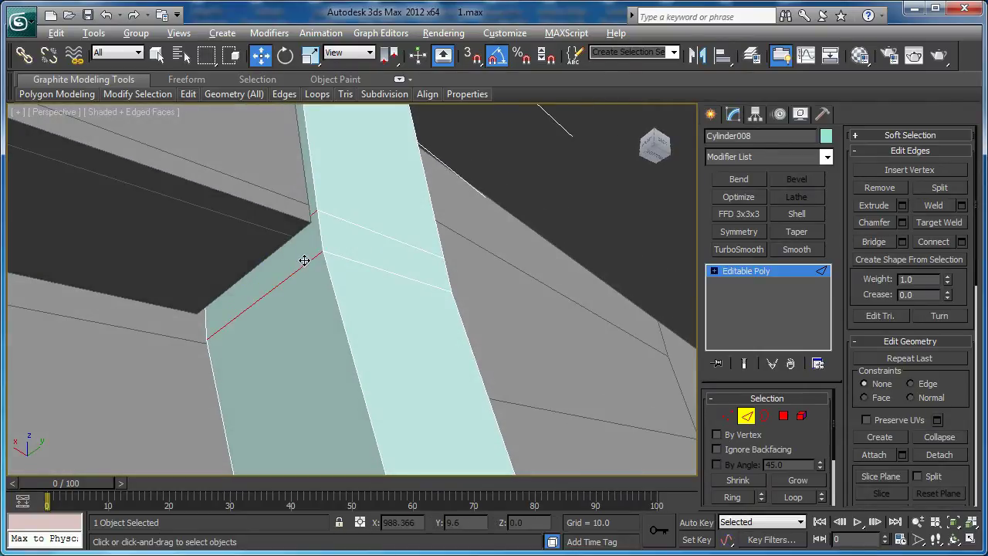
pyautogui.scroll(3, 309, 262)
pyautogui.click(962, 241)
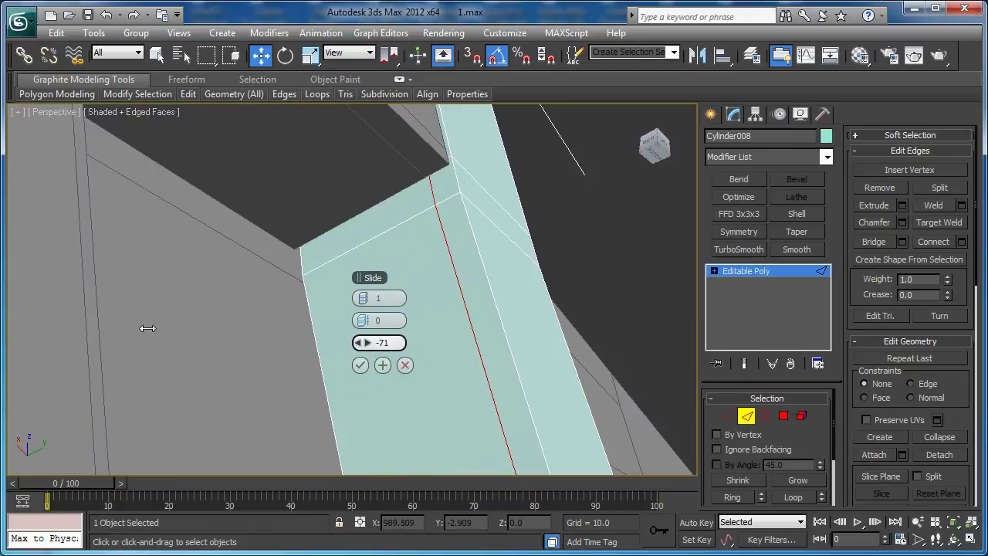
pyautogui.click(360, 366)
# Leave edge editing, select the ribbed clip piece, and attach the quarter ring to it.
pyautogui.keyDown('alt'); pyautogui.moveTo(360, 363); pyautogui.dragTo(667, 377, button='middle'); pyautogui.keyUp('alt')
pyautogui.click(745, 417)
pyautogui.click(260, 265)
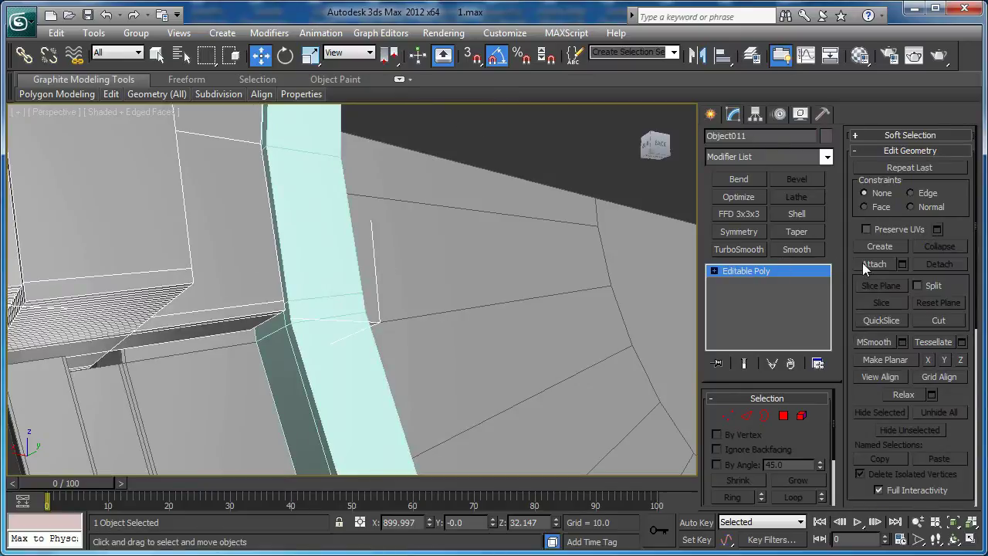
pyautogui.click(275, 266)
pyautogui.press('w')
# Select the facing polygons along the gap between the clip and the attached ring and bridge them.
pyautogui.keyDown('alt'); pyautogui.moveTo(315, 315); pyautogui.dragTo(302, 266, button='middle'); pyautogui.keyUp('alt')
pyautogui.scroll(5, 302, 266)
pyautogui.press('4')
pyautogui.click(275, 376)
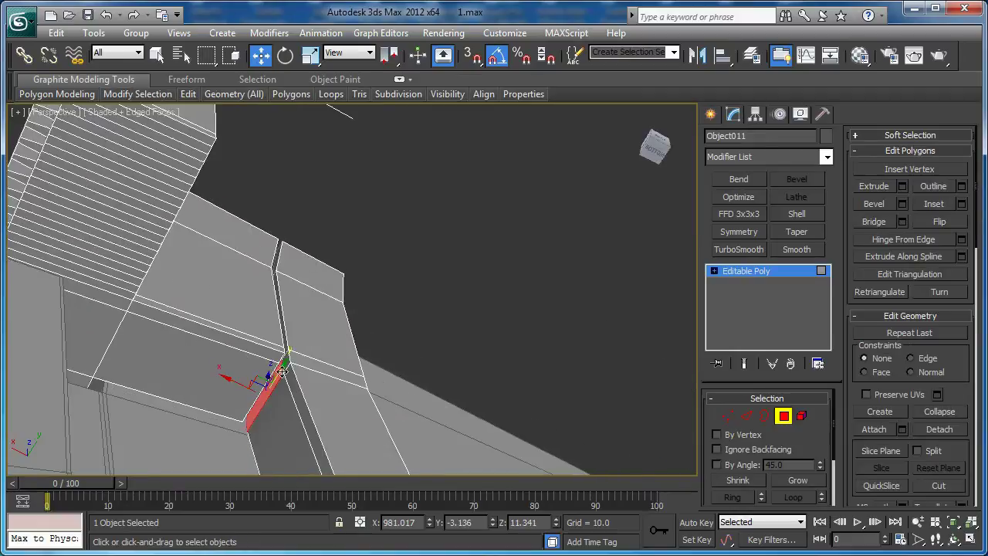
pyautogui.keyDown('alt'); pyautogui.moveTo(286, 365); pyautogui.dragTo(301, 391, button='middle'); pyautogui.keyUp('alt')
pyautogui.keyDown('ctrl'); pyautogui.click(241, 367); pyautogui.keyUp('ctrl')
pyautogui.keyDown('alt'); pyautogui.moveTo(241, 368); pyautogui.dragTo(241, 440, button='middle'); pyautogui.keyUp('alt')
pyautogui.moveTo(258, 231); pyautogui.dragTo(255, 323, button='middle')
pyautogui.keyDown('alt'); pyautogui.moveTo(227, 245); pyautogui.dragTo(177, 201, button='middle'); pyautogui.keyUp('alt')
pyautogui.keyDown('ctrl'); pyautogui.click(155, 170); pyautogui.keyUp('ctrl')
pyautogui.keyDown('ctrl'); pyautogui.click(134, 216); pyautogui.keyUp('ctrl')
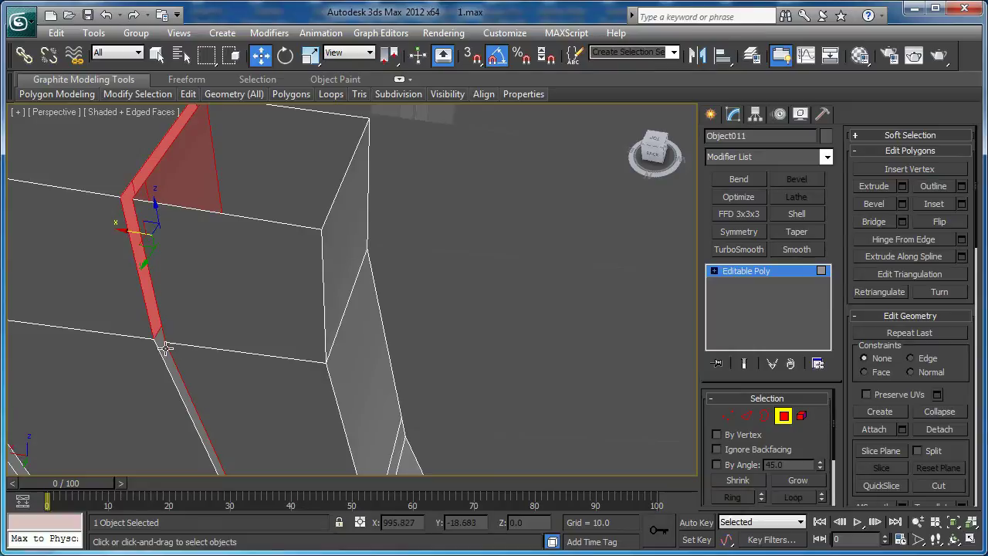
pyautogui.keyDown('alt'); pyautogui.moveTo(167, 342); pyautogui.dragTo(236, 361, button='middle'); pyautogui.keyUp('alt')
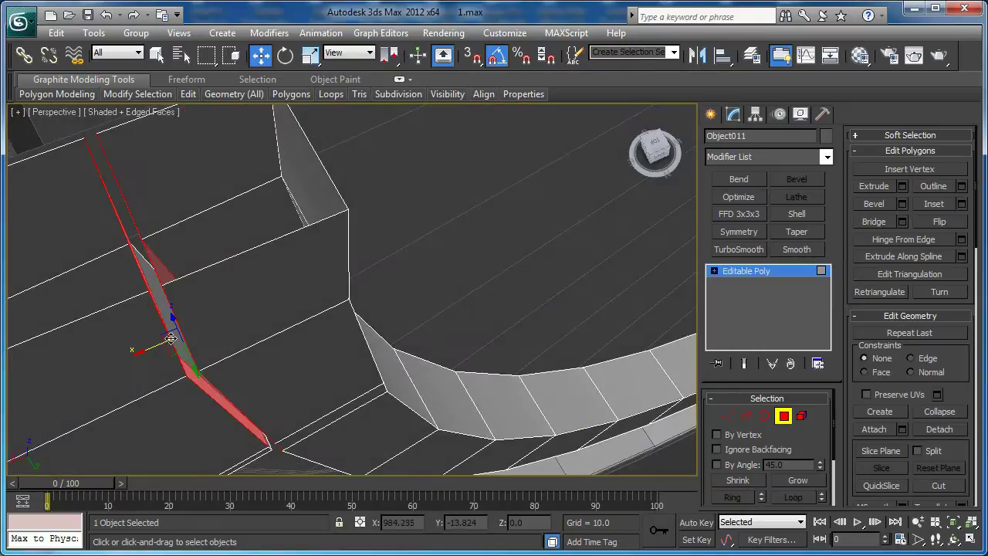
pyautogui.keyDown('alt'); pyautogui.moveTo(296, 427); pyautogui.dragTo(300, 276, button='middle'); pyautogui.keyUp('alt')
pyautogui.moveTo(236, 388); pyautogui.dragTo(315, 345, button='middle')
pyautogui.scroll(3, 311, 367)
pyautogui.keyDown('alt'); pyautogui.moveTo(301, 384); pyautogui.dragTo(329, 406, button='middle'); pyautogui.keyUp('alt')
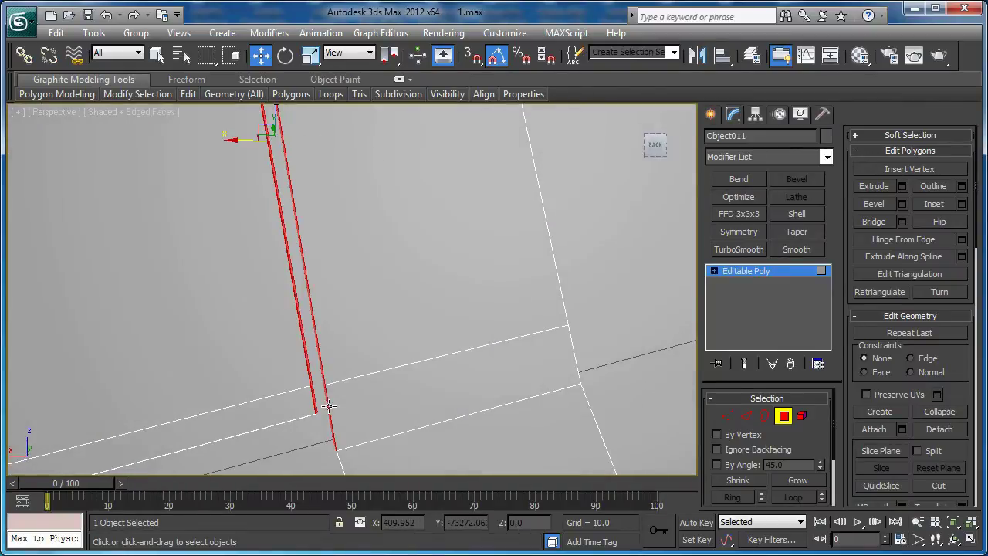
pyautogui.click(873, 226)
# Adjust the vertices at the corner where the clip meets the ring in front view.
pyautogui.moveTo(426, 299); pyautogui.dragTo(269, 305, button='middle')
pyautogui.press('1')
pyautogui.press('f')
pyautogui.press('z')
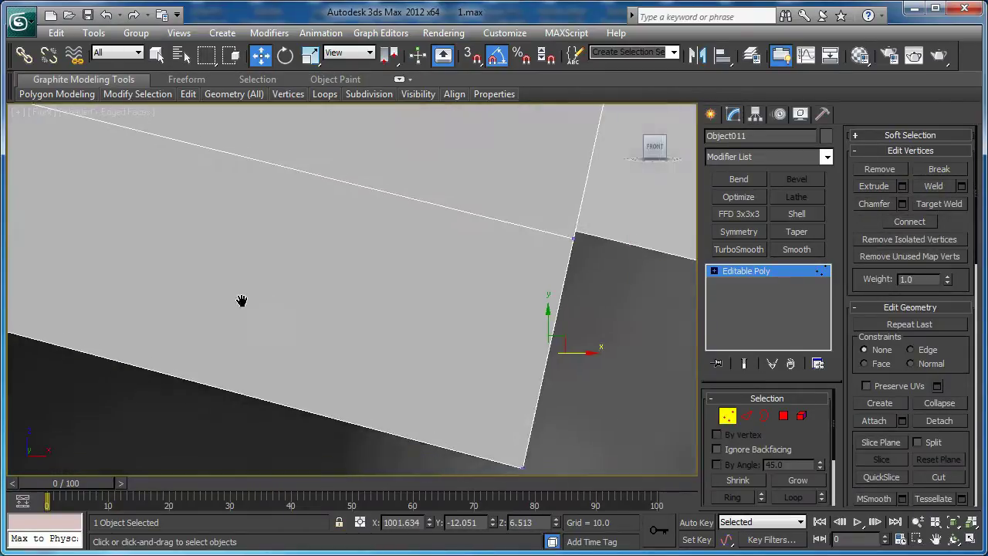
pyautogui.scroll(-10, 325, 315)
pyautogui.press('F3')
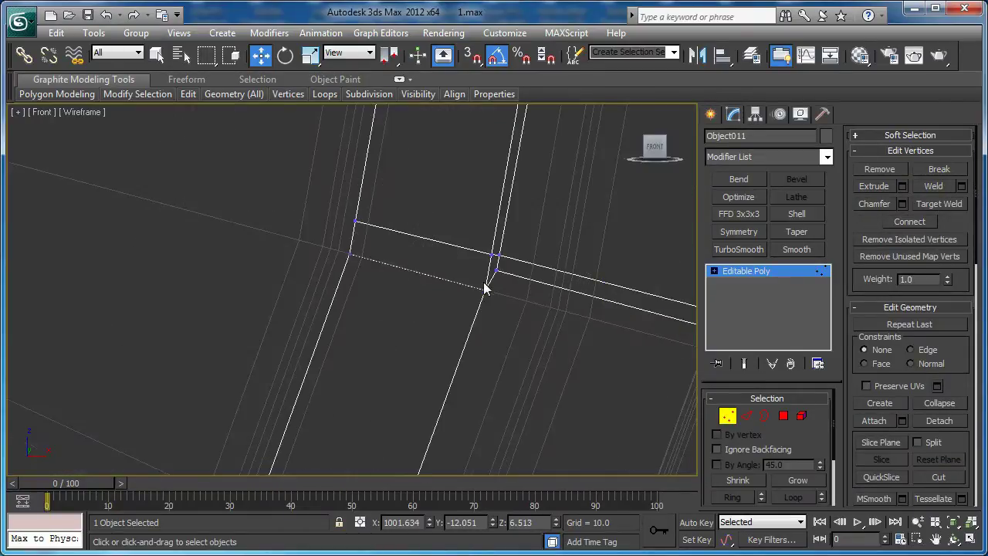
pyautogui.scroll(4, 430, 232)
pyautogui.moveTo(461, 320); pyautogui.dragTo(408, 331, button='middle')
pyautogui.moveTo(401, 319); pyautogui.dragTo(407, 272)
pyautogui.scroll(-3, 403, 283)
pyautogui.moveTo(470, 300); pyautogui.dragTo(313, 319, button='middle')
pyautogui.scroll(3, 362, 366)
pyautogui.moveTo(362, 365); pyautogui.dragTo(352, 287, button='middle')
# Leave vertex editing and apply TurboSmooth with 2 iterations to the combined clip and ring piece.
pyautogui.press('p')
pyautogui.press('z')
pyautogui.scroll(-4, 402, 282)
pyautogui.press('F3')
pyautogui.moveTo(479, 297)
pyautogui.keyDown('alt'); pyautogui.mouseDown(button='middle')
pyautogui.moveTo(97, 345)
pyautogui.moveTo(120, 420)
pyautogui.moveTo(224, 247)
pyautogui.moveTo(262, 238)
pyautogui.moveTo(318, 278)
pyautogui.moveTo(665, 356)
pyautogui.mouseUp(button='middle'); pyautogui.keyUp('alt')
pyautogui.scroll(-3, 406, 311)
pyautogui.scroll(4, 312, 263)
pyautogui.click(726, 418)
pyautogui.keyDown('alt'); pyautogui.moveTo(458, 409); pyautogui.dragTo(669, 267, button='middle'); pyautogui.keyUp('alt')
pyautogui.click(739, 249)
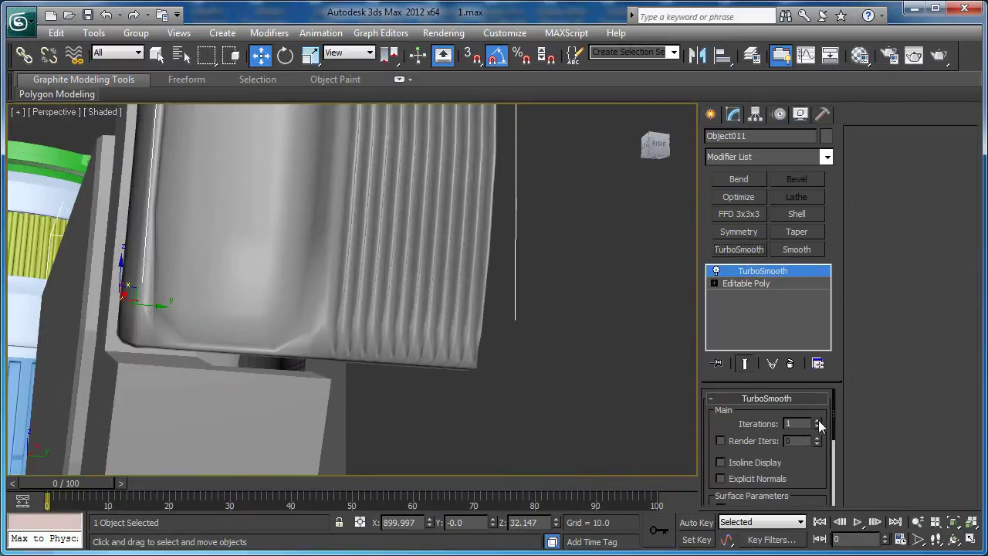
pyautogui.click(817, 421)
pyautogui.keyDown('alt'); pyautogui.moveTo(433, 386); pyautogui.dragTo(395, 409, button='middle'); pyautogui.keyUp('alt')
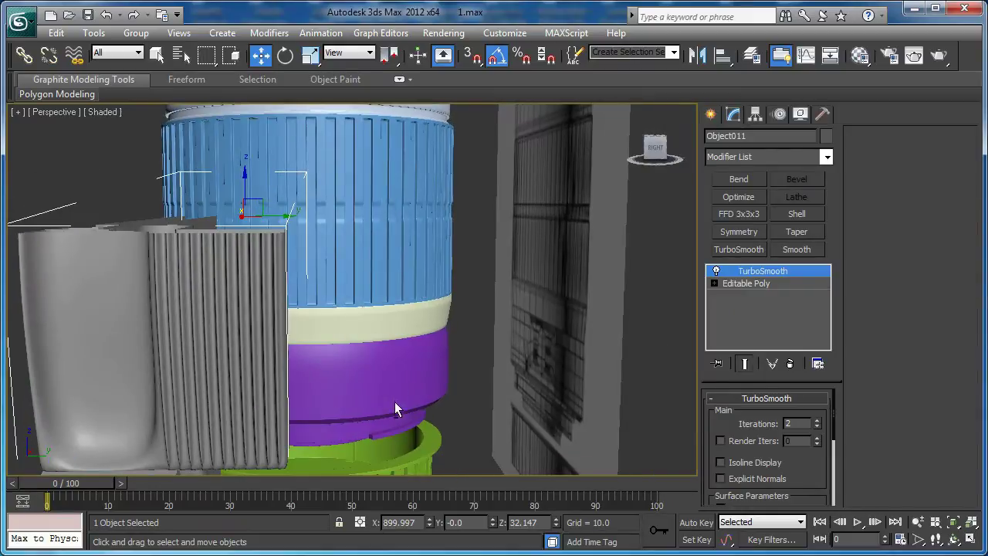
# Return to the Editable Poly edges and connect the clip's vertical edge ring with one segment, slid to 98 near its lower end.
pyautogui.click(756, 286)
pyautogui.moveTo(189, 347); pyautogui.dragTo(225, 293, button='middle')
pyautogui.press('F4')
pyautogui.scroll(3, 223, 338)
pyautogui.moveTo(223, 338); pyautogui.dragTo(311, 300, button='middle')
pyautogui.press('2')
pyautogui.click(267, 310)
pyautogui.hotkey('alt', 'r')
pyautogui.keyDown('alt'); pyautogui.moveTo(353, 353); pyautogui.dragTo(430, 276, button='middle'); pyautogui.keyUp('alt')
pyautogui.click(961, 241)
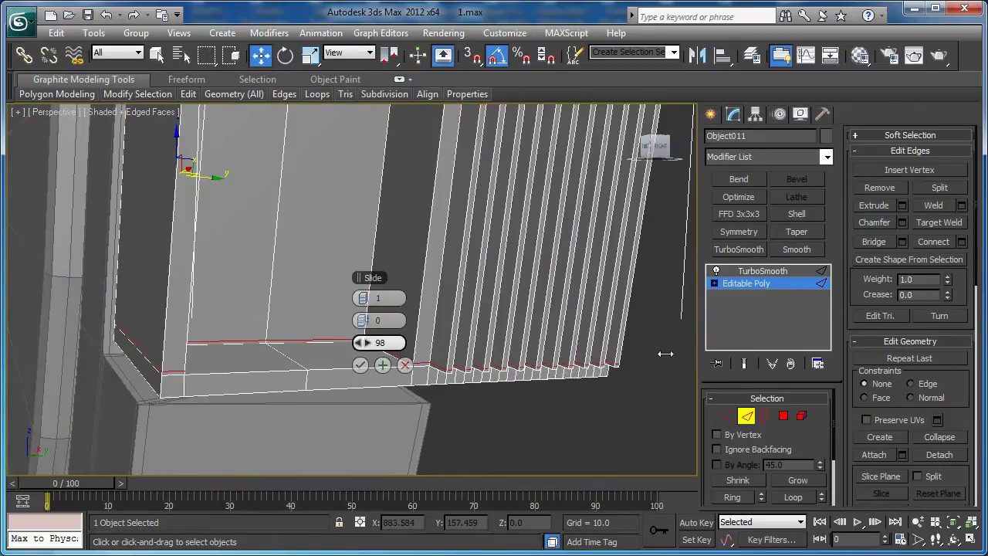
pyautogui.click(366, 365)
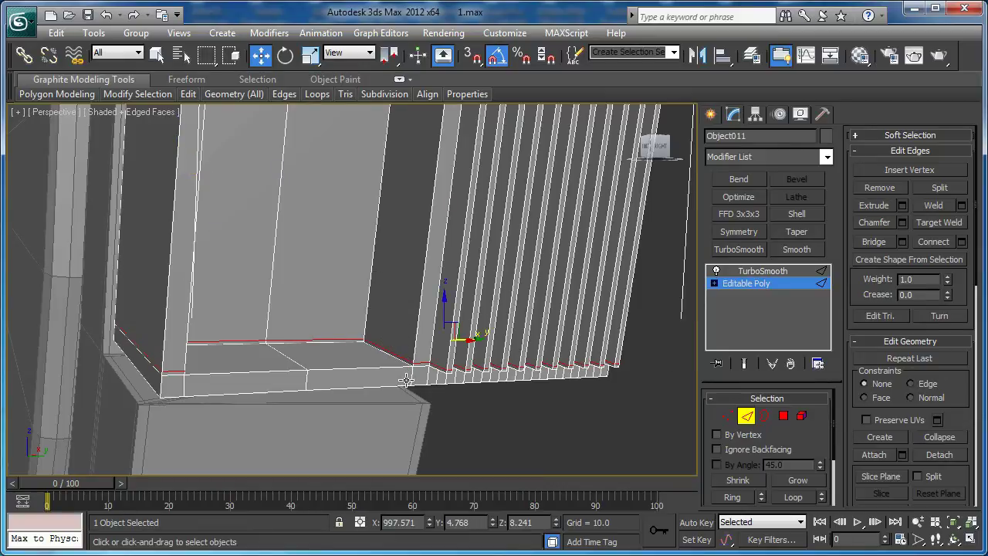
# Connect the edges of the clip's lower rim with 2 segments and a pinch of 47.
pyautogui.click(962, 243)
pyautogui.rightClick(368, 343)
pyautogui.click(367, 298)
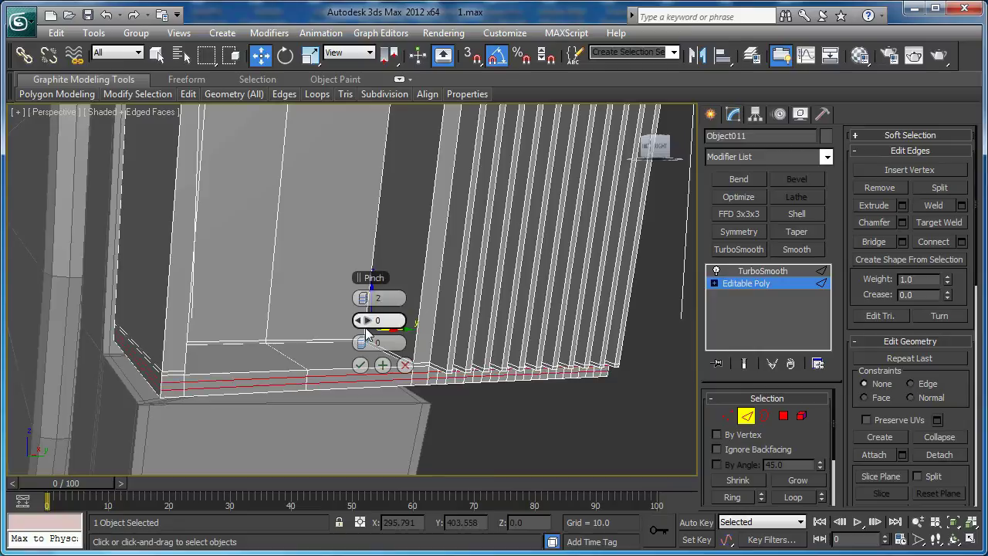
pyautogui.moveTo(366, 328); pyautogui.dragTo(528, 330)
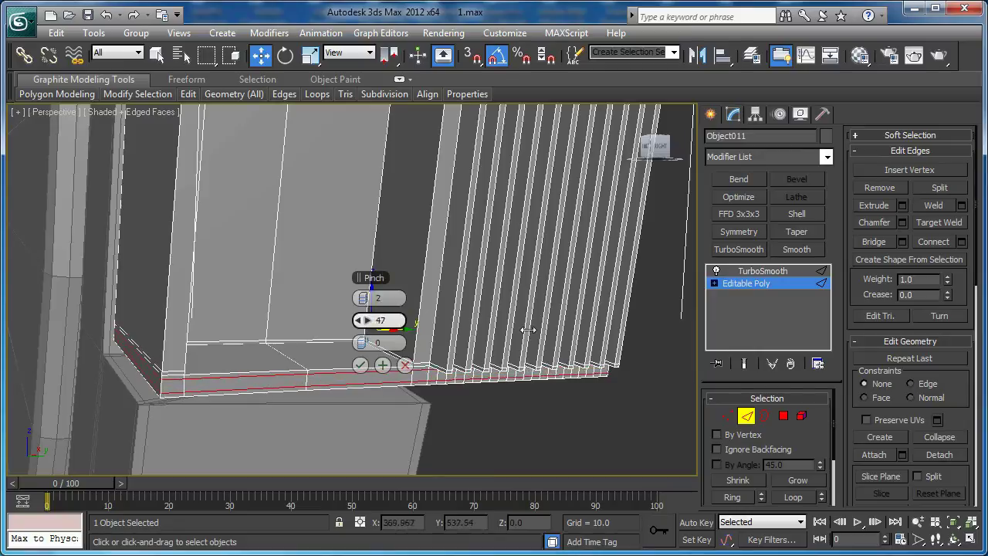
pyautogui.click(359, 365)
# Connect the short edges at the ribbed end of the clip's lower rim with 1 segment and slide -75.
pyautogui.click(164, 374)
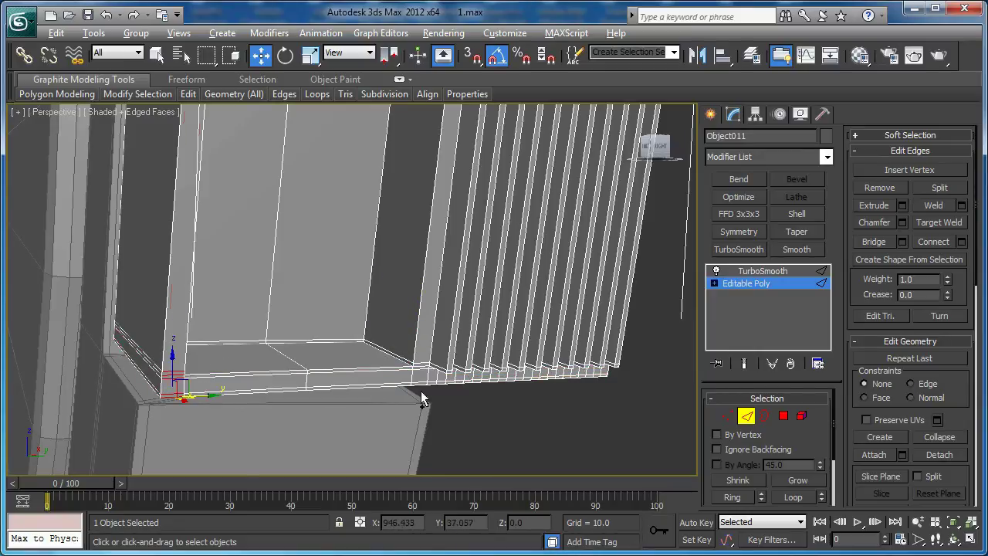
pyautogui.click(444, 373)
pyautogui.keyDown('alt'); pyautogui.moveTo(510, 395); pyautogui.dragTo(438, 396, button='middle'); pyautogui.keyUp('alt')
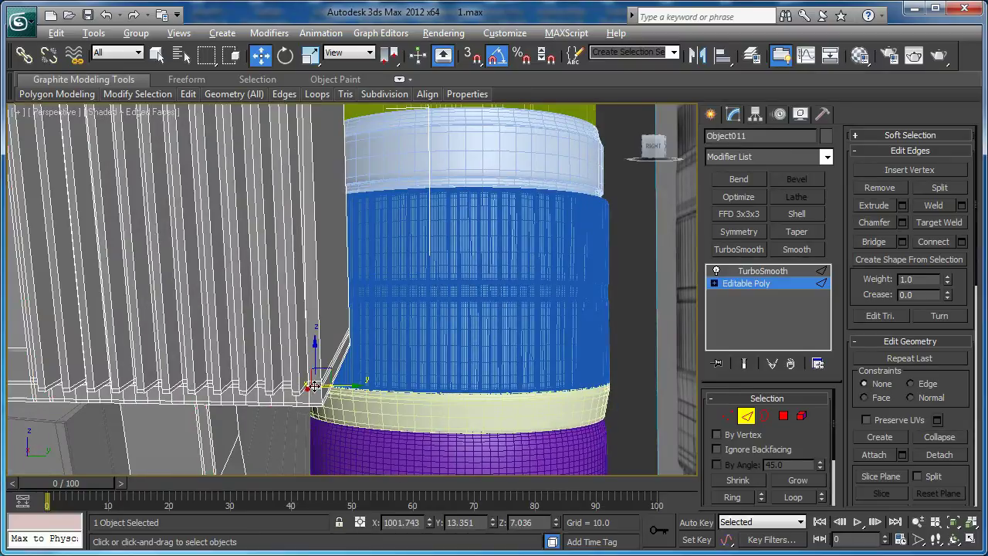
pyautogui.moveTo(331, 421); pyautogui.dragTo(333, 389, button='middle')
pyautogui.scroll(1, 386, 369)
pyautogui.moveTo(390, 368); pyautogui.dragTo(431, 307, button='middle')
pyautogui.scroll(1, 432, 307)
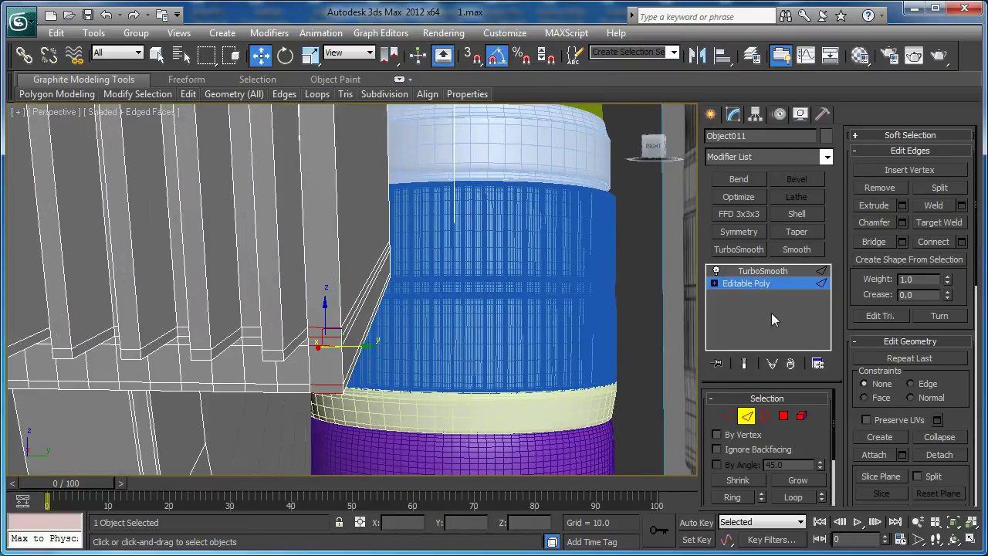
pyautogui.click(961, 243)
pyautogui.click(359, 298)
pyautogui.moveTo(365, 342); pyautogui.dragTo(451, 339)
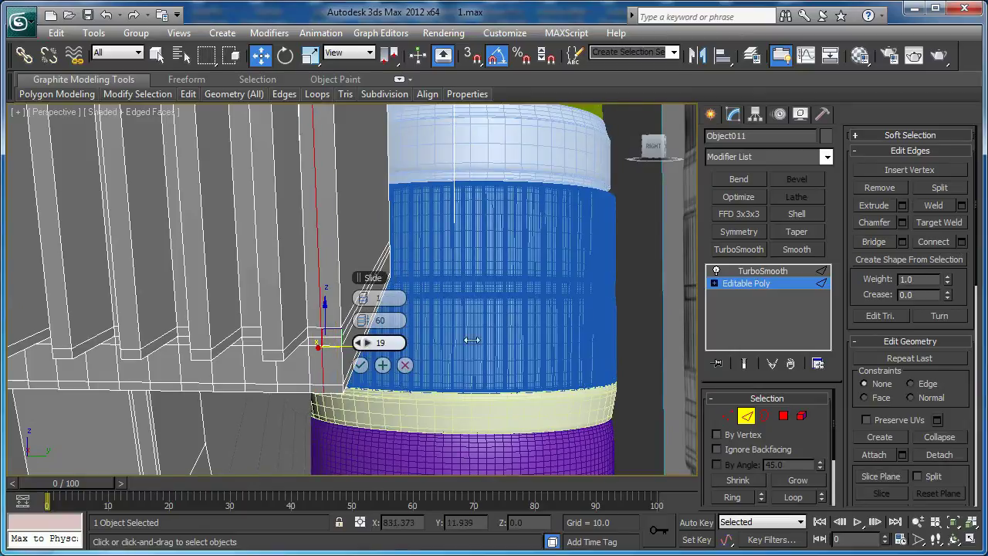
pyautogui.moveTo(154, 334); pyautogui.dragTo(139, 334)
pyautogui.click(357, 370)
# Connect the crosswise edges of the clip's flat side wall with 2 segments and a pinch of 96.
pyautogui.keyDown('alt'); pyautogui.moveTo(357, 370); pyautogui.dragTo(523, 431, button='middle'); pyautogui.keyUp('alt')
pyautogui.doubleClick(339, 444)
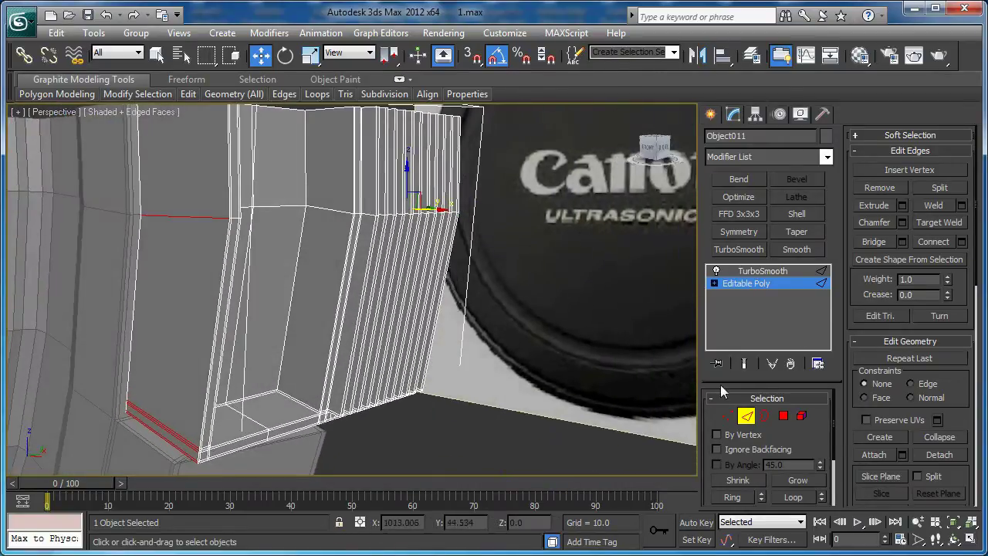
pyautogui.click(961, 244)
pyautogui.keyDown('alt'); pyautogui.moveTo(232, 309); pyautogui.dragTo(340, 332, button='middle'); pyautogui.keyUp('alt')
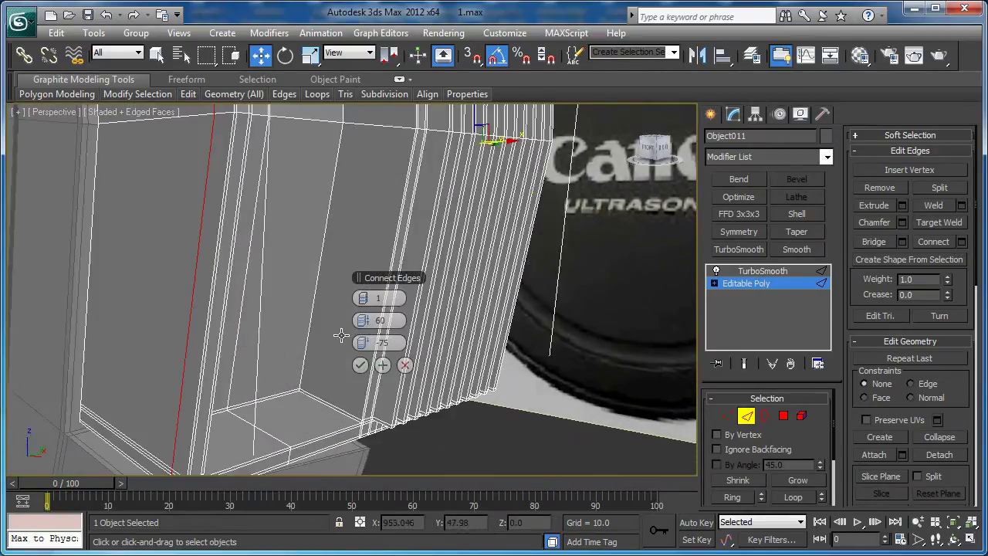
pyautogui.click(369, 298)
pyautogui.moveTo(375, 322); pyautogui.dragTo(359, 320)
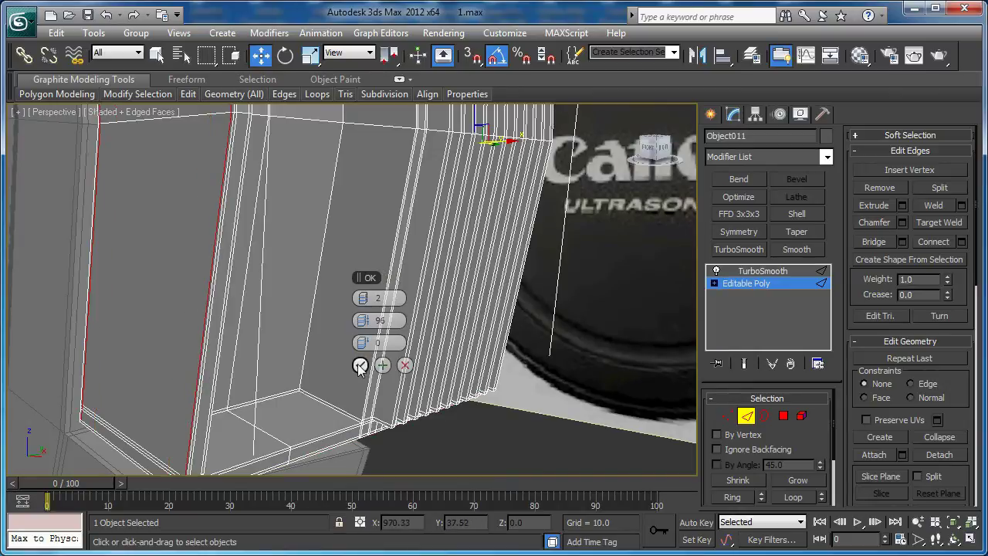
# Connect the crosswise edges of the recess side wall with 2 segments and a pinch of 96.
pyautogui.click(321, 405)
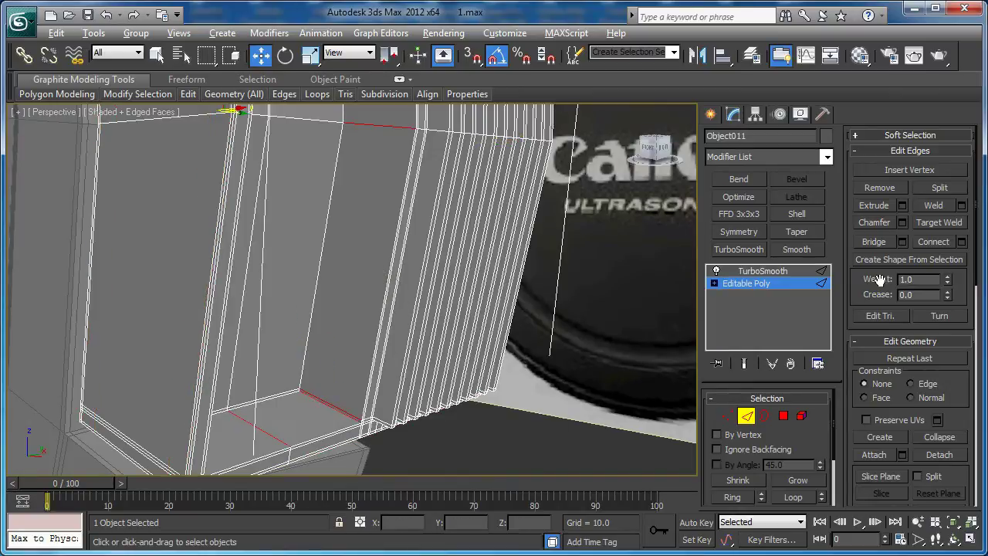
pyautogui.click(961, 242)
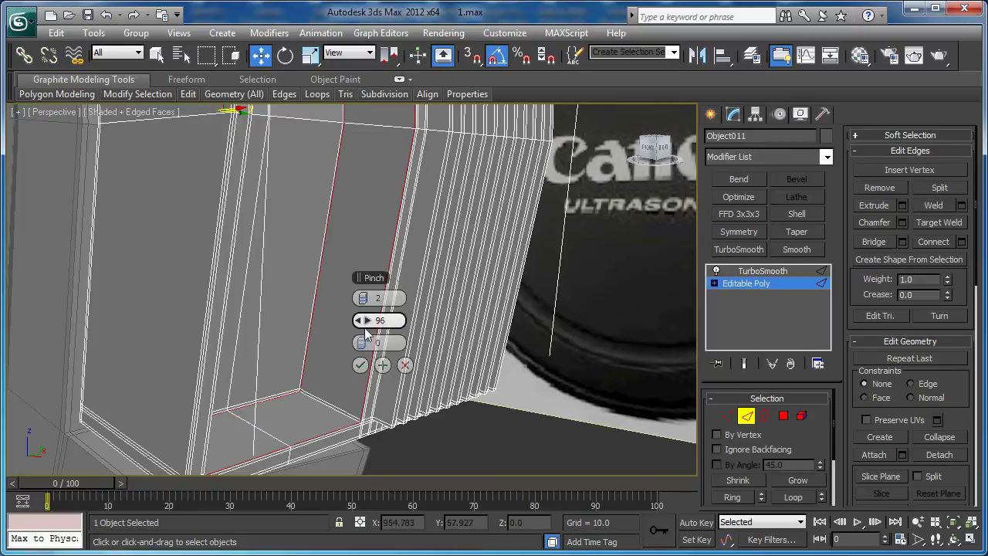
pyautogui.click(358, 364)
# Leave edge editing and examine the TurboSmooth result around the clip recess and its outer side.
pyautogui.click(747, 416)
pyautogui.click(745, 363)
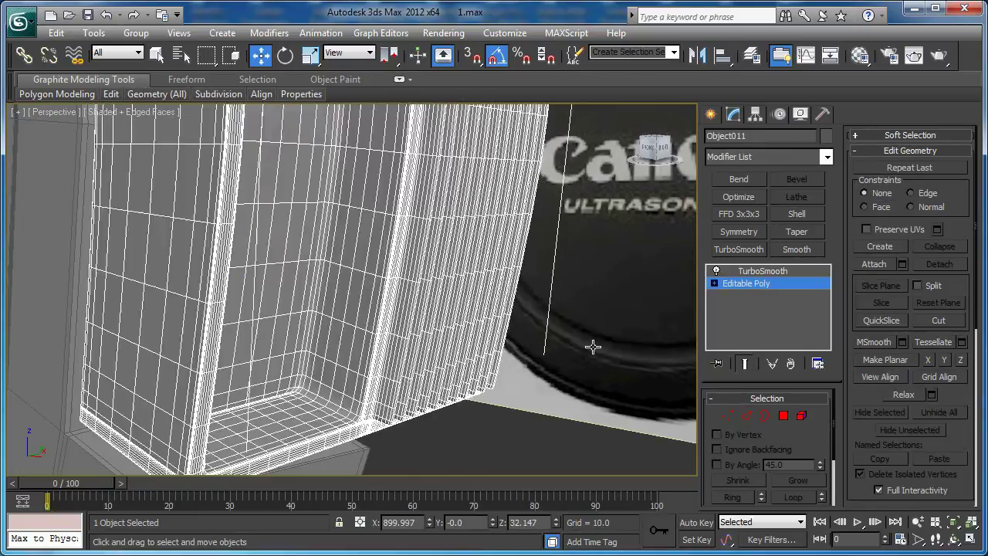
pyautogui.press('F4')
pyautogui.scroll(5, 417, 319)
pyautogui.keyDown('alt'); pyautogui.moveTo(417, 319); pyautogui.dragTo(280, 320, button='middle'); pyautogui.keyUp('alt')
pyautogui.moveTo(464, 315)
pyautogui.keyDown('alt'); pyautogui.mouseDown(button='middle')
pyautogui.moveTo(289, 311)
pyautogui.moveTo(167, 344)
pyautogui.moveTo(281, 276)
pyautogui.moveTo(227, 317)
pyautogui.moveTo(441, 348)
pyautogui.moveTo(432, 419)
pyautogui.moveTo(371, 324)
pyautogui.moveTo(381, 273)
pyautogui.moveTo(443, 348)
pyautogui.moveTo(313, 255)
pyautogui.mouseUp(button='middle'); pyautogui.keyUp('alt')
pyautogui.press('F4')
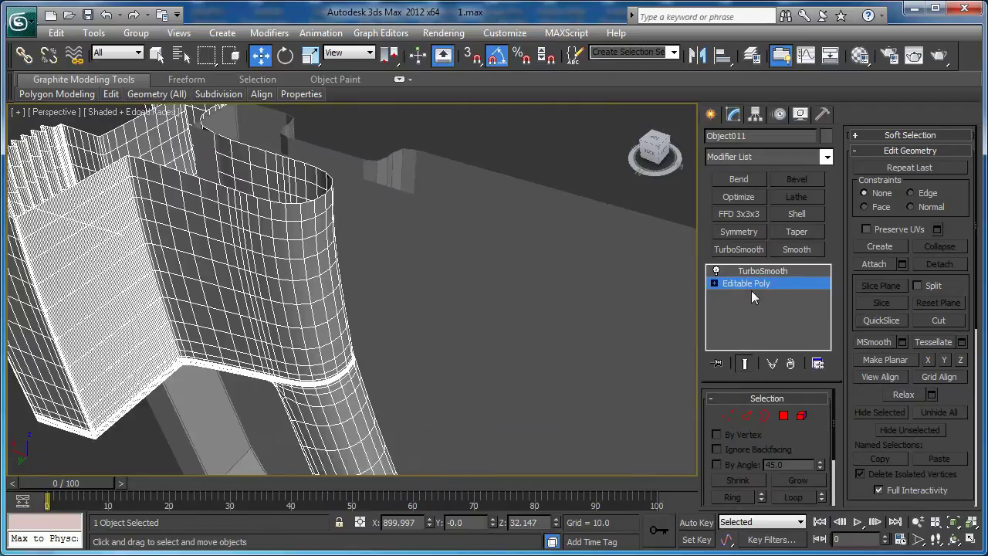
# Return to the base mesh edges and chamfer the lengthwise edges at the clip's narrow end with 2 segments.
pyautogui.click(745, 366)
pyautogui.click(747, 415)
pyautogui.click(320, 336)
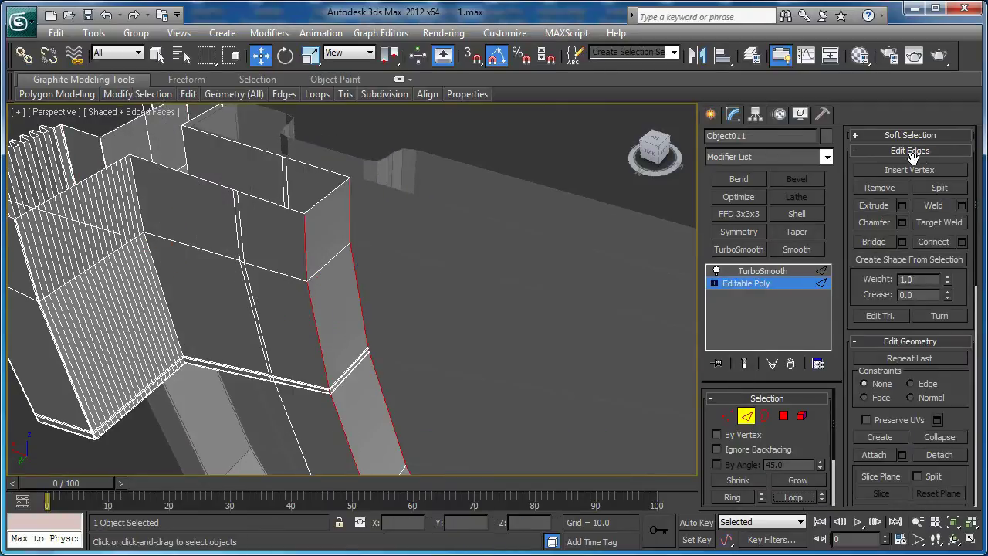
pyautogui.click(902, 224)
pyautogui.keyDown('alt'); pyautogui.moveTo(287, 313); pyautogui.dragTo(349, 316, button='middle'); pyautogui.keyUp('alt')
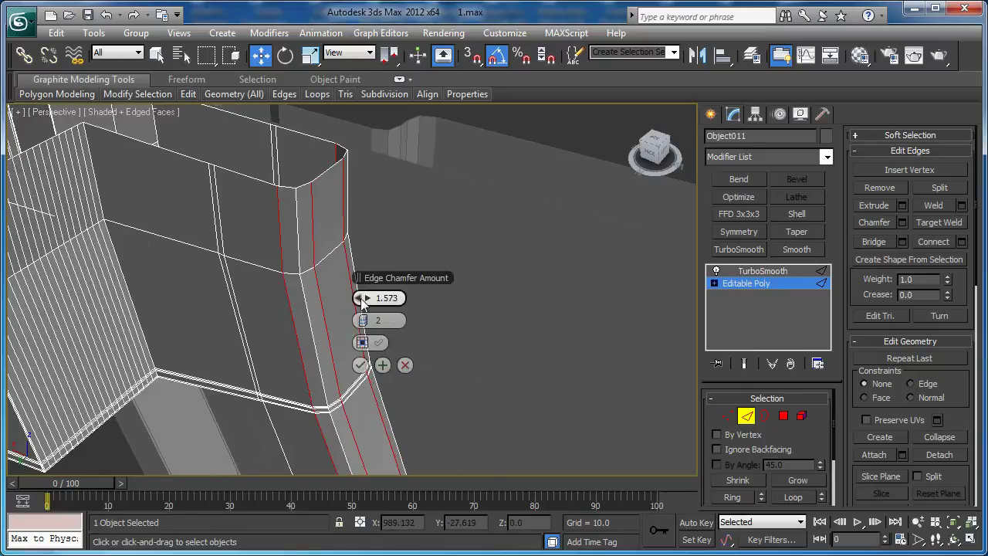
pyautogui.moveTo(362, 303); pyautogui.dragTo(357, 298)
pyautogui.keyDown('alt'); pyautogui.moveTo(361, 359); pyautogui.dragTo(302, 369, button='middle'); pyautogui.keyUp('alt')
# Connect the edges across the rib-side half of the recess floor with 1 segment and slide 96.
pyautogui.keyDown('alt'); pyautogui.moveTo(154, 312); pyautogui.dragTo(394, 364, button='middle'); pyautogui.keyUp('alt')
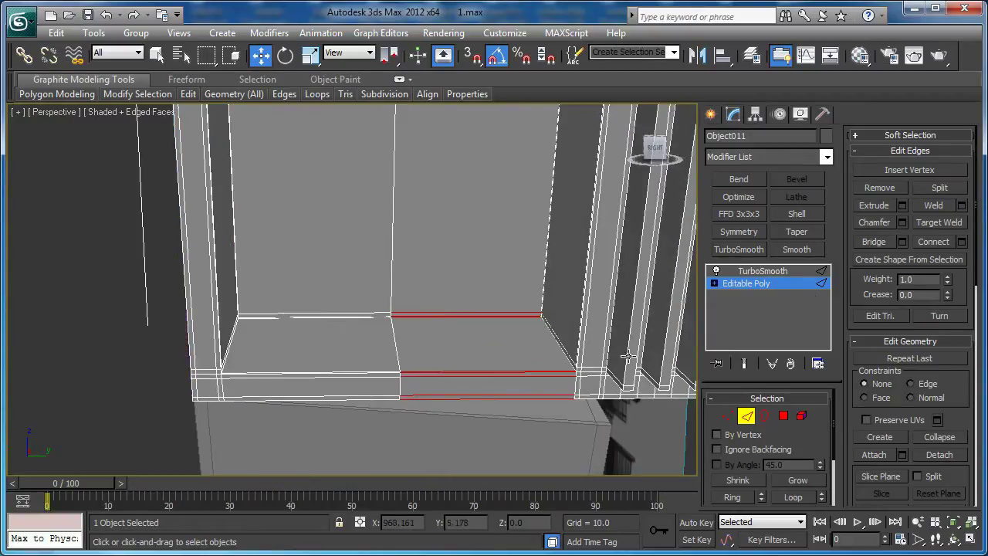
pyautogui.click(962, 243)
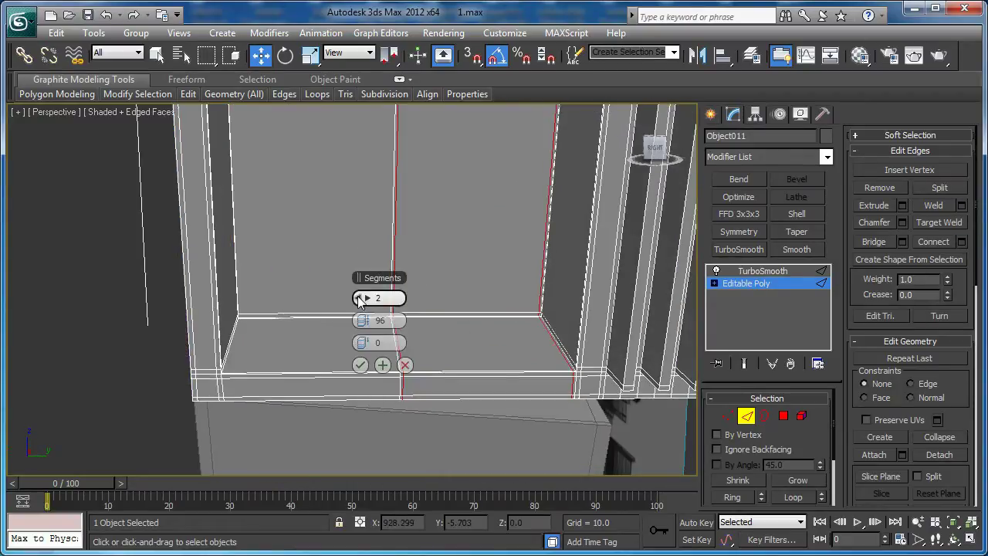
pyautogui.click(357, 299)
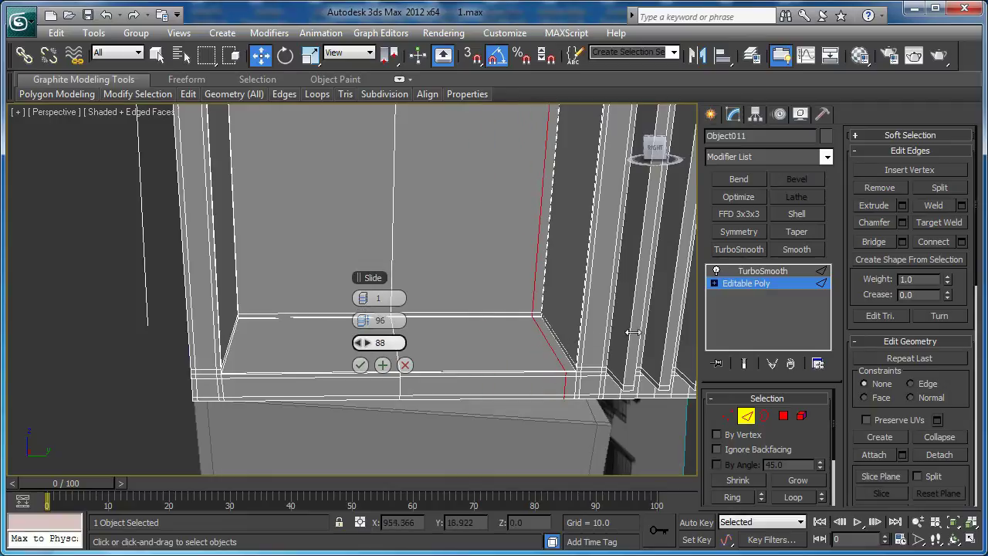
pyautogui.click(360, 366)
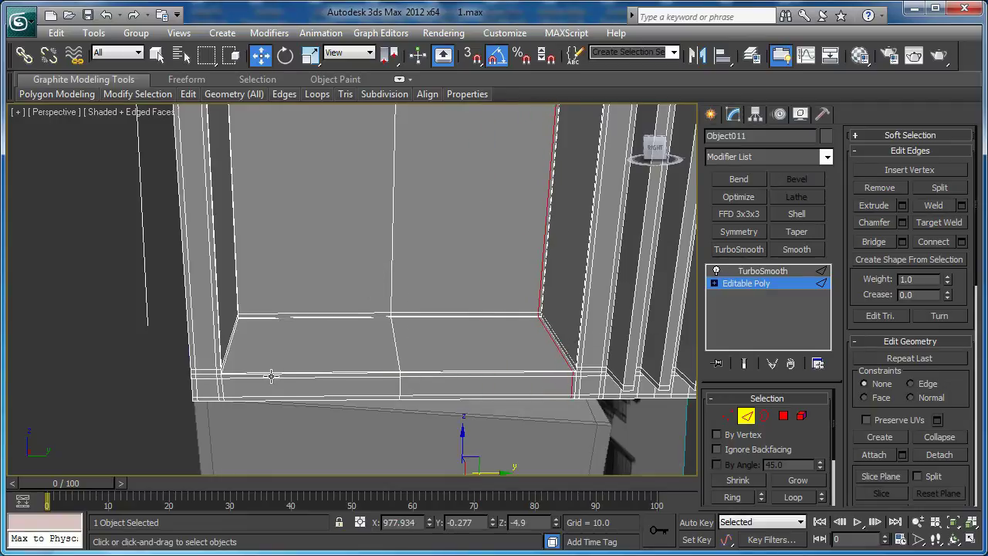
# Connect the edges across the other half of the recess with 1 segment and slide 96.
pyautogui.click(271, 378)
pyautogui.click(962, 243)
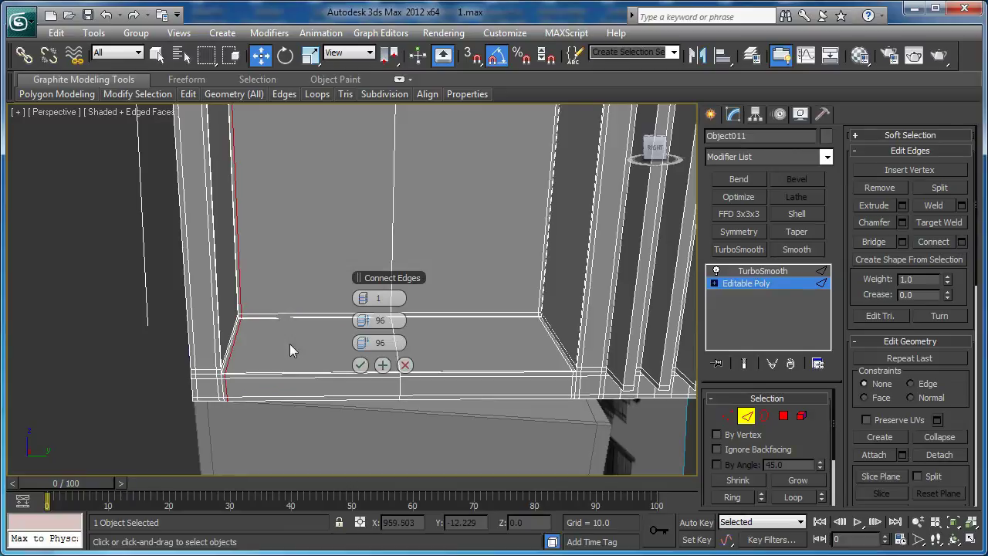
pyautogui.click(359, 365)
# Leave edge editing, show the TurboSmooth result and isolate the clip and ring piece.
pyautogui.click(748, 416)
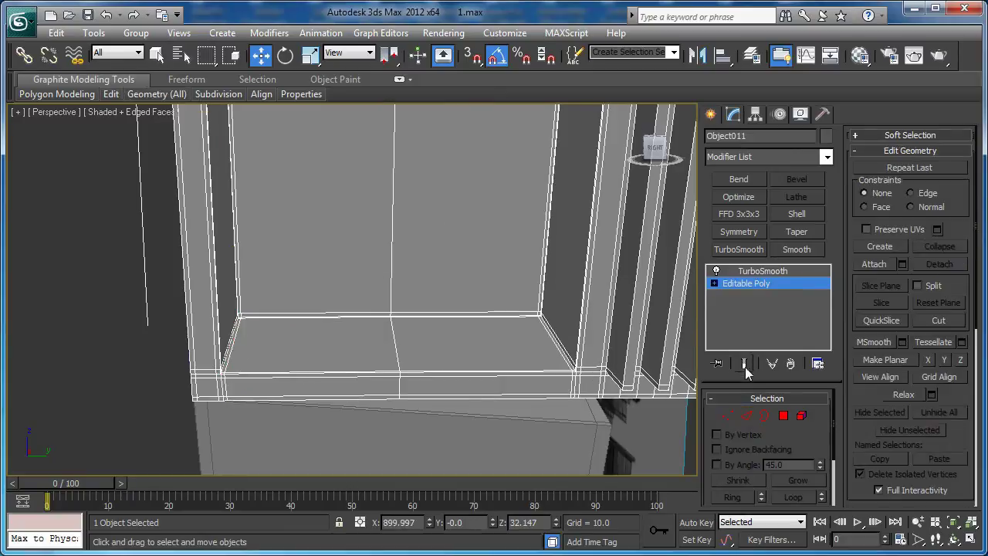
pyautogui.click(745, 364)
pyautogui.press('F4')
pyautogui.moveTo(592, 375); pyautogui.dragTo(397, 360, button='middle')
pyautogui.hotkey('alt', 'q')
pyautogui.press('F4')
# Return to the Editable Poly edges and connect the short wall beside the clip's inner corner with 1 segment and slide -87.
pyautogui.click(749, 283)
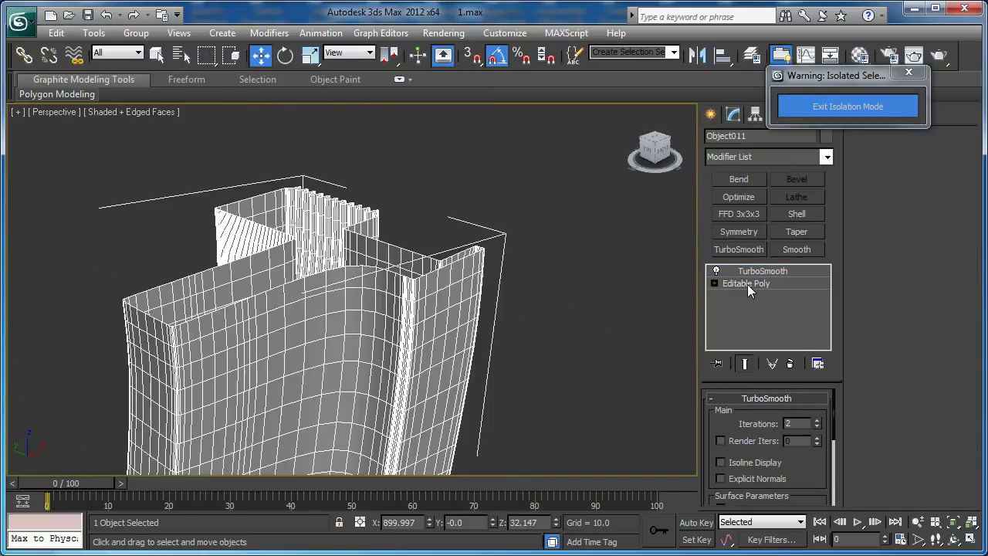
pyautogui.click(744, 363)
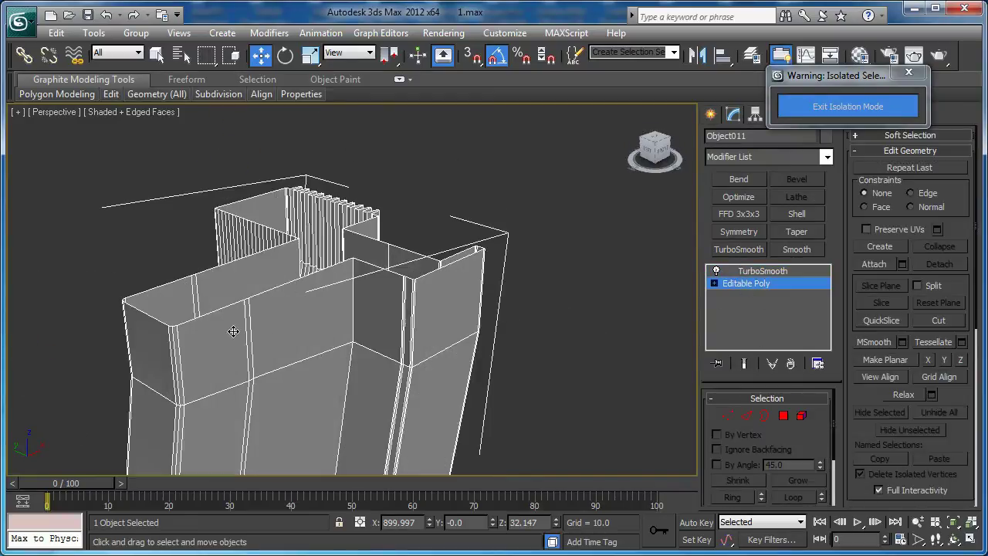
pyautogui.press('2')
pyautogui.click(325, 369)
pyautogui.moveTo(325, 368); pyautogui.dragTo(326, 200, button='middle')
pyautogui.keyDown('alt'); pyautogui.moveTo(312, 281); pyautogui.dragTo(328, 262, button='middle'); pyautogui.keyUp('alt')
pyautogui.scroll(6, 327, 263)
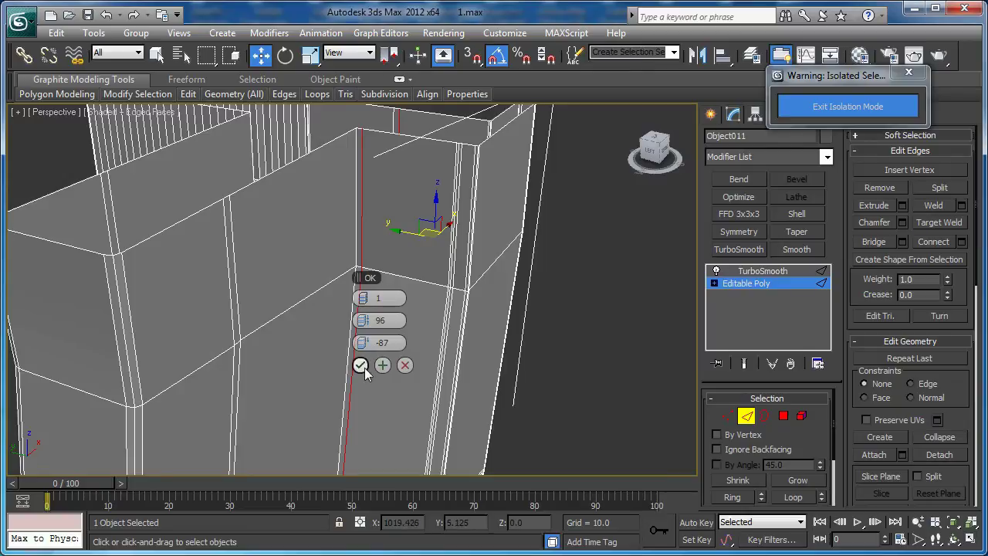
pyautogui.click(359, 366)
# Connect the longer wall's edges on the other side of the clip's inner corner with 1 segment and slide -87.
pyautogui.scroll(-3, 317, 402)
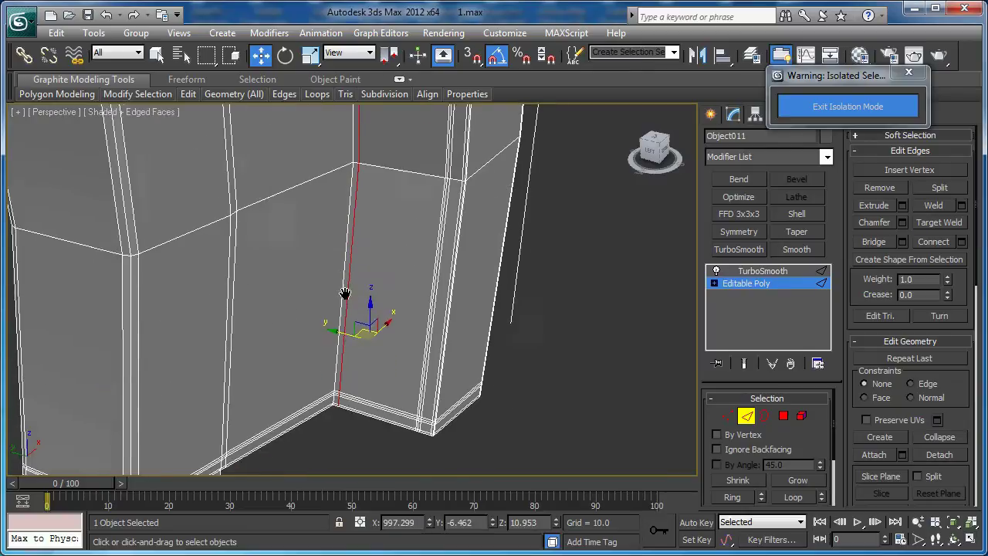
pyautogui.click(318, 402)
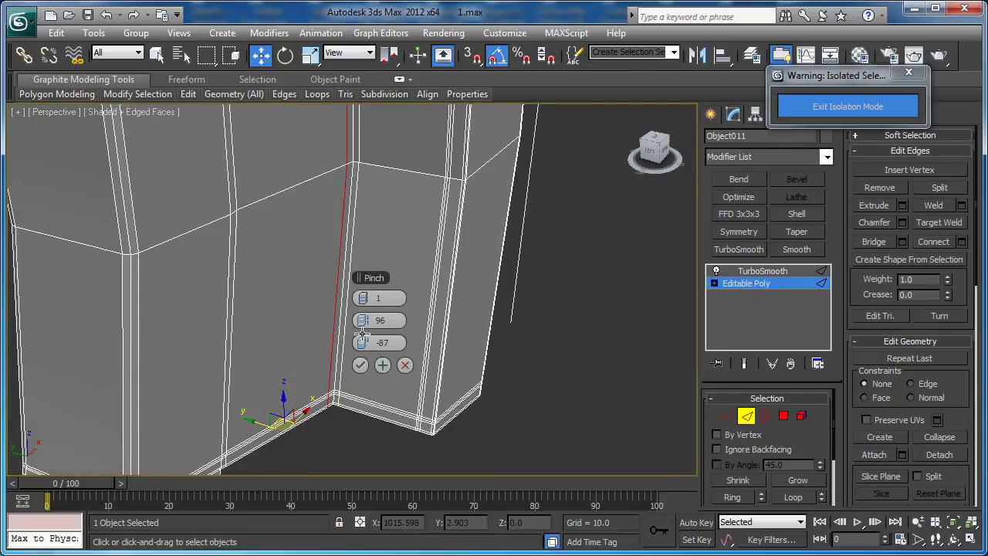
pyautogui.click(359, 365)
# Connect the crosswise edges of the narrow front face running from clip into ring with 1 segment and slide -87.
pyautogui.scroll(-3, 347, 412)
pyautogui.keyDown('alt'); pyautogui.moveTo(346, 412); pyautogui.dragTo(234, 327, button='middle'); pyautogui.keyUp('alt')
pyautogui.scroll(-3, 315, 408)
pyautogui.scroll(-3, 123, 341)
pyautogui.keyDown('alt'); pyautogui.moveTo(123, 342); pyautogui.dragTo(366, 324, button='middle'); pyautogui.keyUp('alt')
pyautogui.scroll(-4, 640, 327)
pyautogui.scroll(5, 365, 323)
pyautogui.moveTo(324, 449); pyautogui.dragTo(358, 326, button='middle')
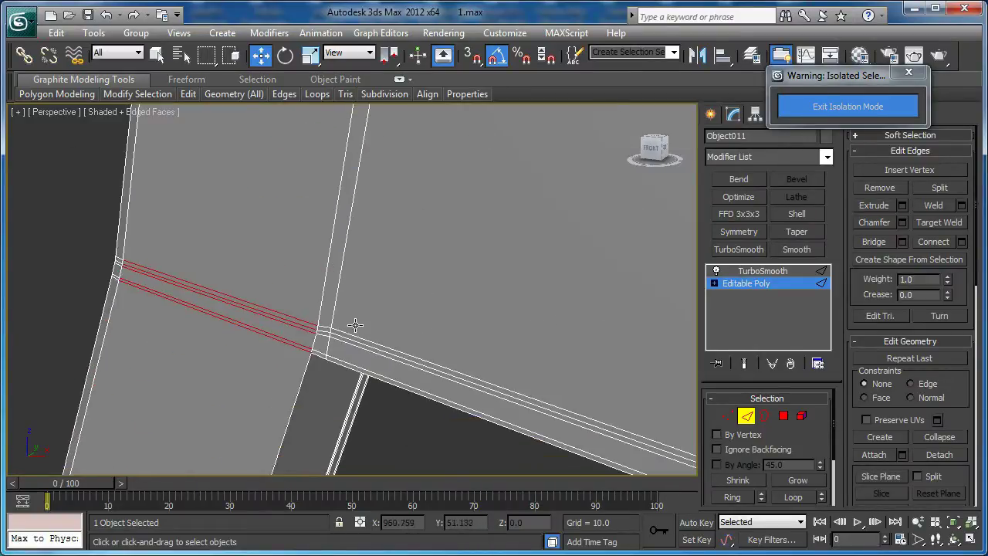
pyautogui.scroll(-3, 328, 329)
pyautogui.click(963, 242)
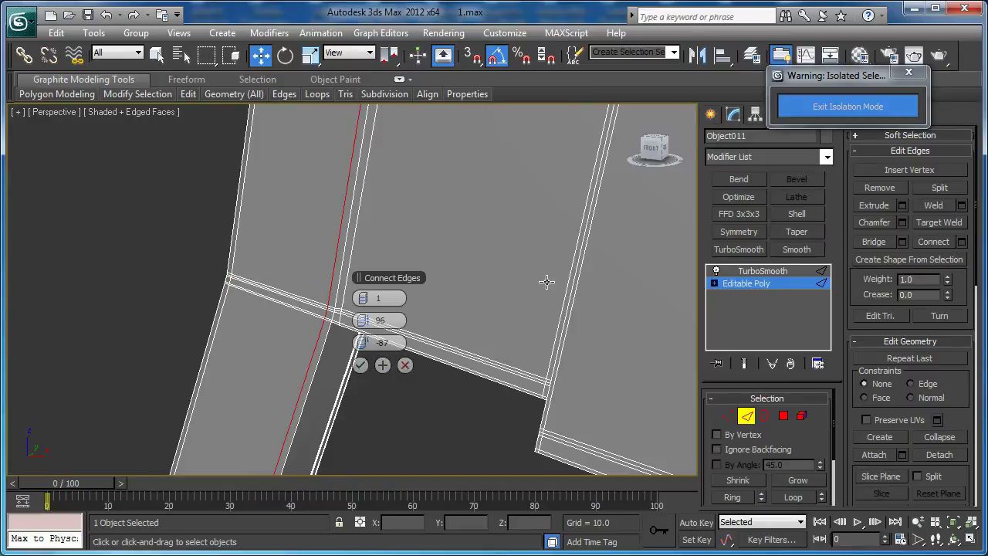
pyautogui.click(361, 370)
# Connect the crosswise edges of the opposite ring face with 1 segment and slide -87.
pyautogui.scroll(-5, 361, 370)
pyautogui.keyDown('alt'); pyautogui.moveTo(360, 371); pyautogui.dragTo(268, 325, button='middle'); pyautogui.keyUp('alt')
pyautogui.scroll(3, 269, 325)
pyautogui.moveTo(123, 357); pyautogui.dragTo(276, 316, button='middle')
pyautogui.scroll(4, 276, 316)
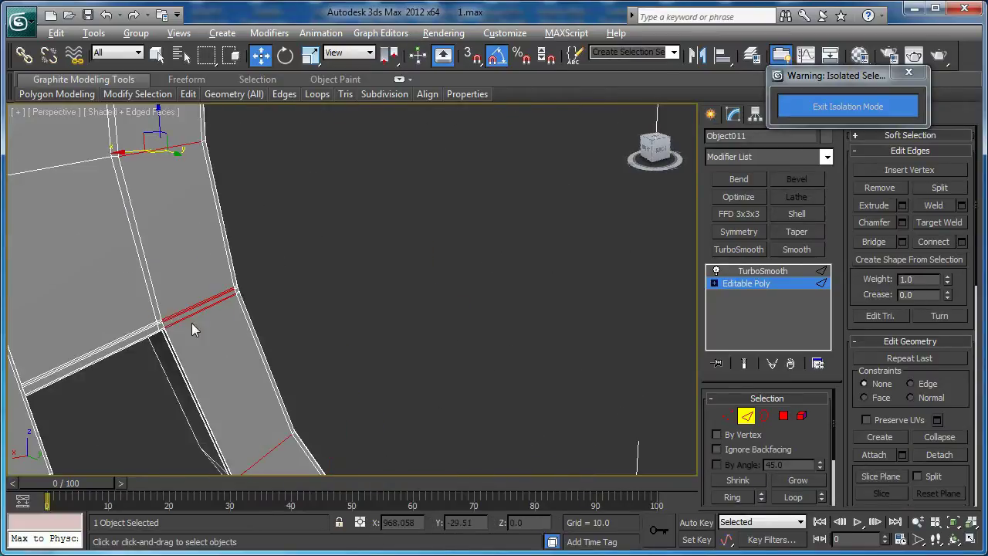
pyautogui.click(963, 242)
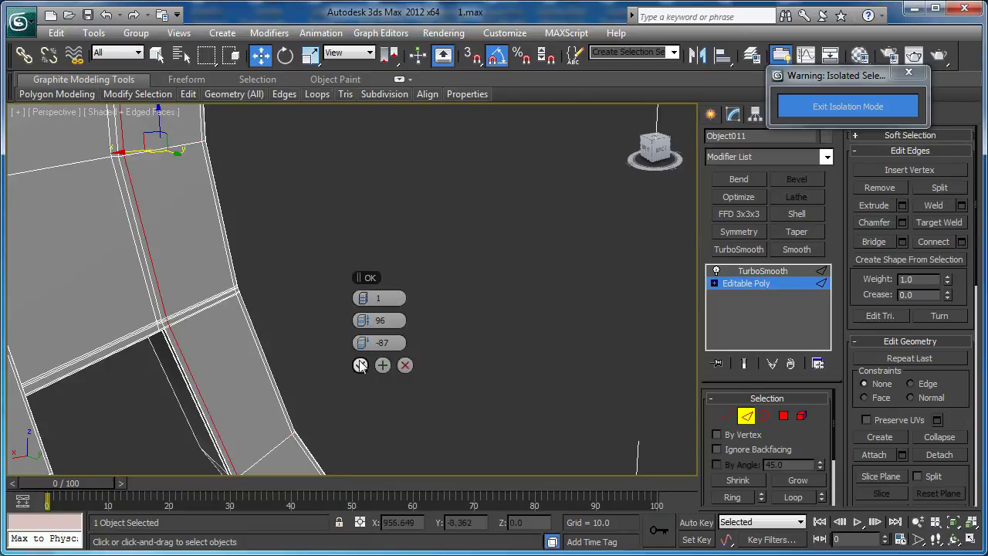
pyautogui.click(362, 365)
# Leave edge editing and examine the smoothed corner where the clip meets the ring, with and without edged faces.
pyautogui.click(752, 418)
pyautogui.click(452, 384)
pyautogui.press('F4')
pyautogui.click(239, 329)
pyautogui.keyDown('alt'); pyautogui.moveTo(239, 329); pyautogui.dragTo(225, 289, button='middle'); pyautogui.keyUp('alt')
pyautogui.scroll(2, 216, 288)
pyautogui.press('F4')
pyautogui.moveTo(159, 279); pyautogui.dragTo(269, 263, button='middle')
pyautogui.press('F4')
# Return to the Editable Poly edges and connect the ring's lengthwise edges with 1 segment slid close beneath the clip.
pyautogui.click(732, 289)
pyautogui.press('F4')
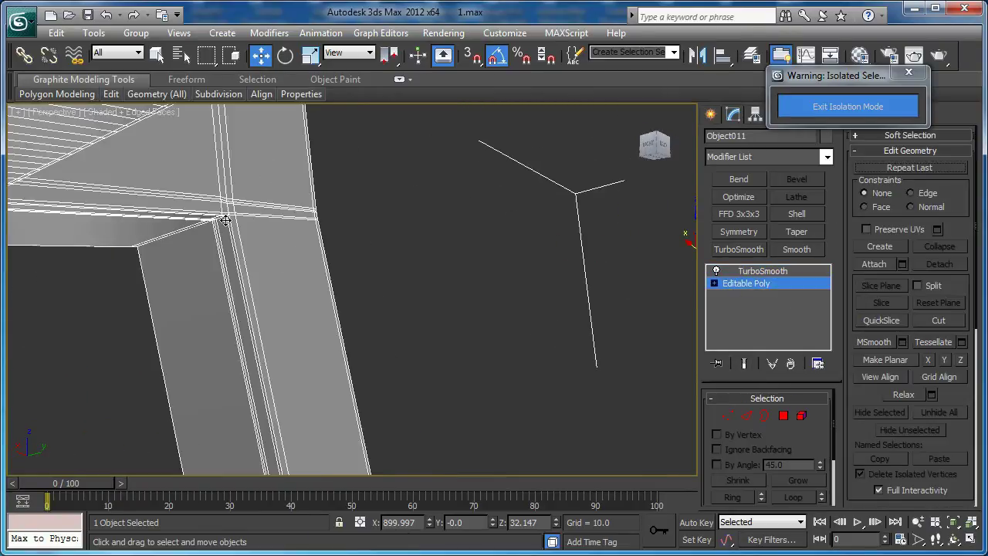
pyautogui.press('2')
pyautogui.keyDown('alt'); pyautogui.moveTo(248, 255); pyautogui.dragTo(358, 272, button='middle'); pyautogui.keyUp('alt')
pyautogui.hotkey('alt', 'r')
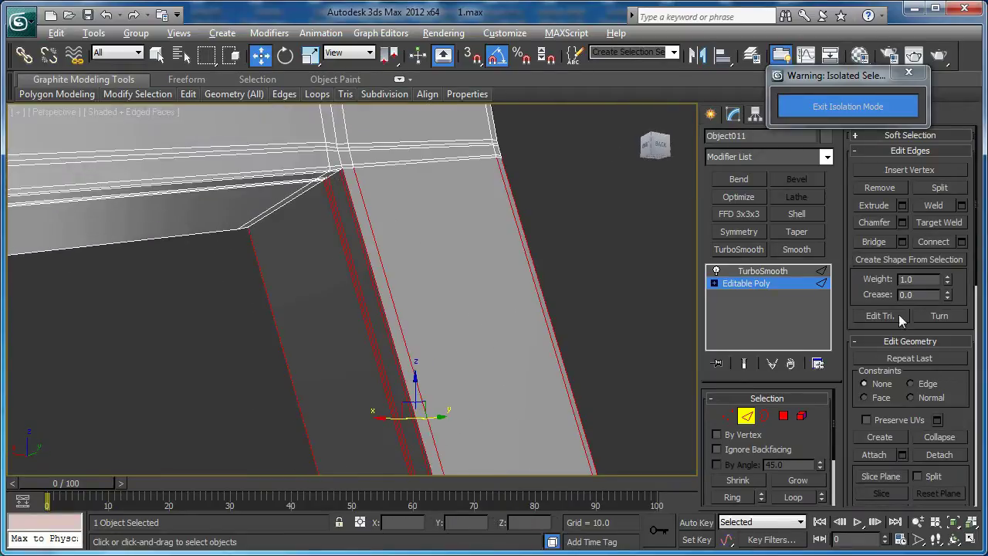
pyautogui.click(962, 242)
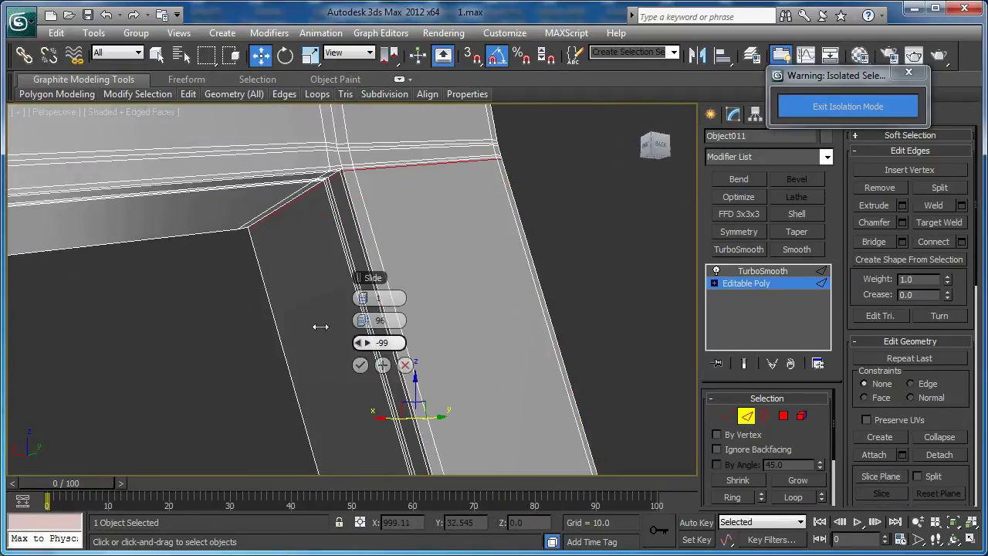
pyautogui.click(360, 365)
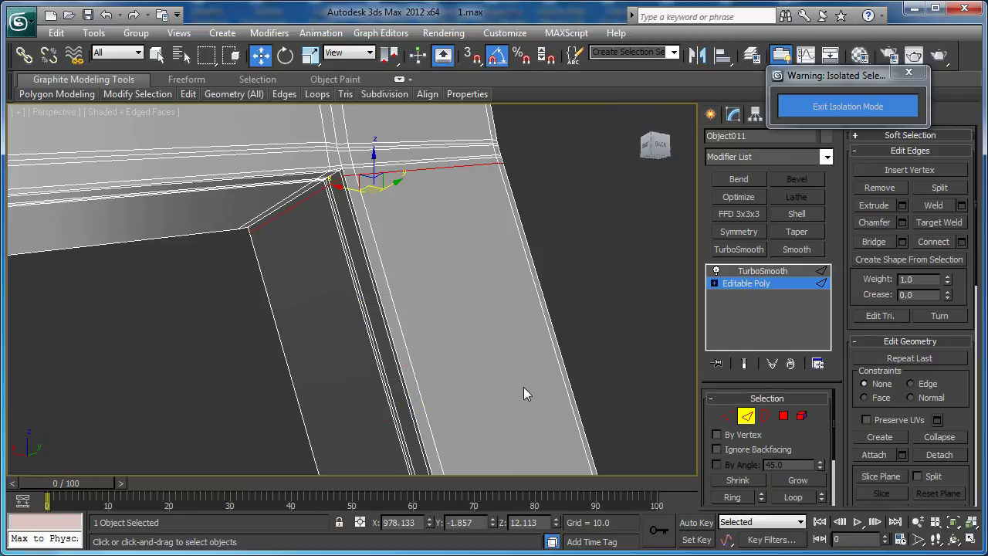
# Leave edge editing and examine the whole smoothed piece in shaded display without edges.
pyautogui.click(753, 419)
pyautogui.click(598, 325)
pyautogui.press('F4')
pyautogui.click(478, 284)
pyautogui.scroll(-3, 453, 291)
pyautogui.keyDown('alt'); pyautogui.moveTo(454, 291); pyautogui.dragTo(683, 332, button='middle'); pyautogui.keyUp('alt')
# Delete the TurboSmooth modifier from the clip and ring piece and exit isolation mode.
pyautogui.rightClick(772, 277)
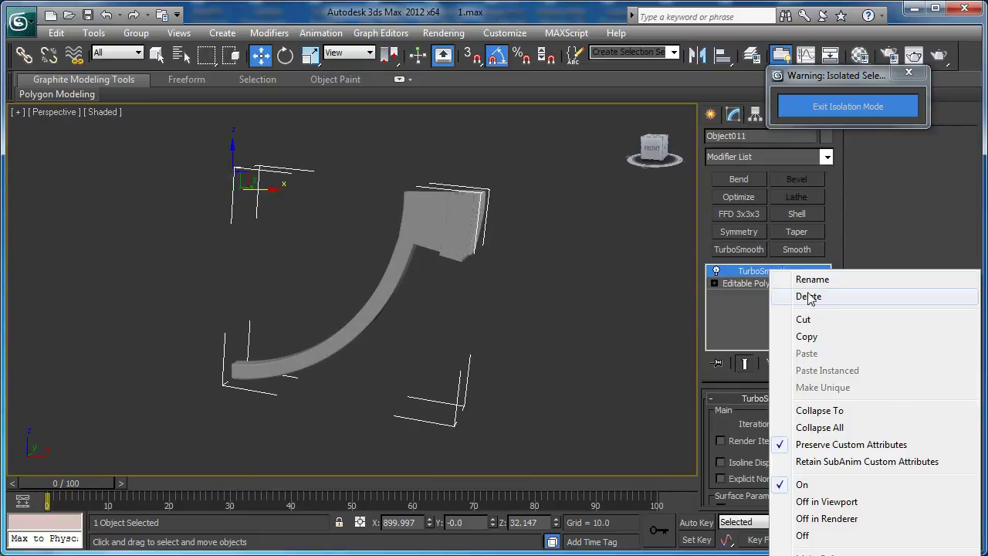
pyautogui.click(802, 298)
pyautogui.click(797, 110)
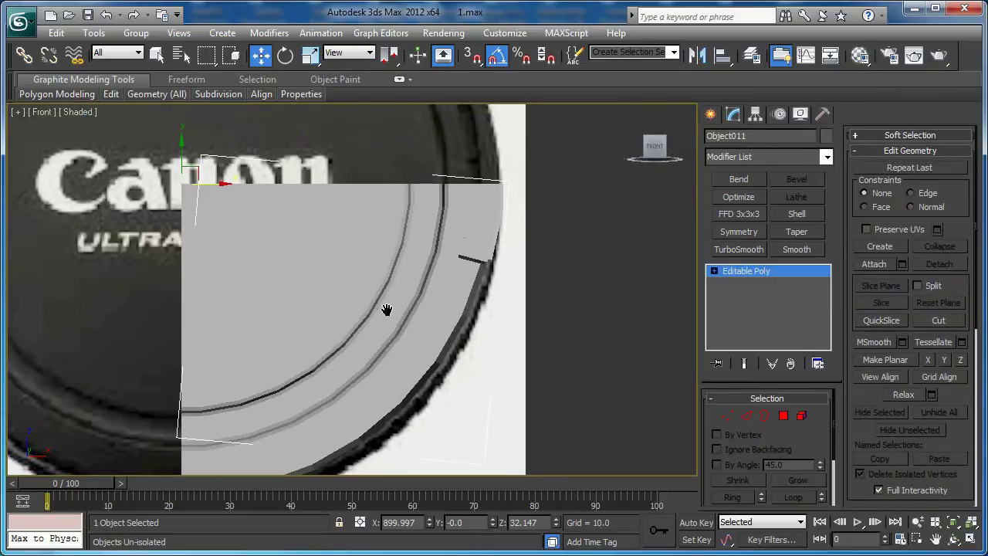
# Add a Symmetry modifier to the clip and ring piece and rotate its mirror 5 degrees so the reflection sits level.
pyautogui.press('F3')
pyautogui.click(747, 235)
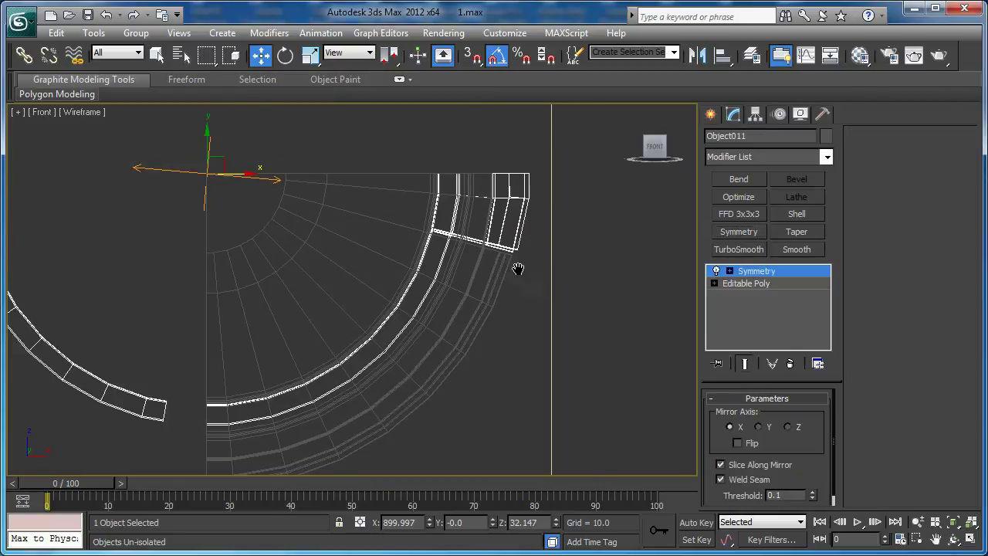
pyautogui.moveTo(518, 270); pyautogui.dragTo(559, 263, button='middle')
pyautogui.moveTo(324, 231); pyautogui.dragTo(349, 282, button='middle')
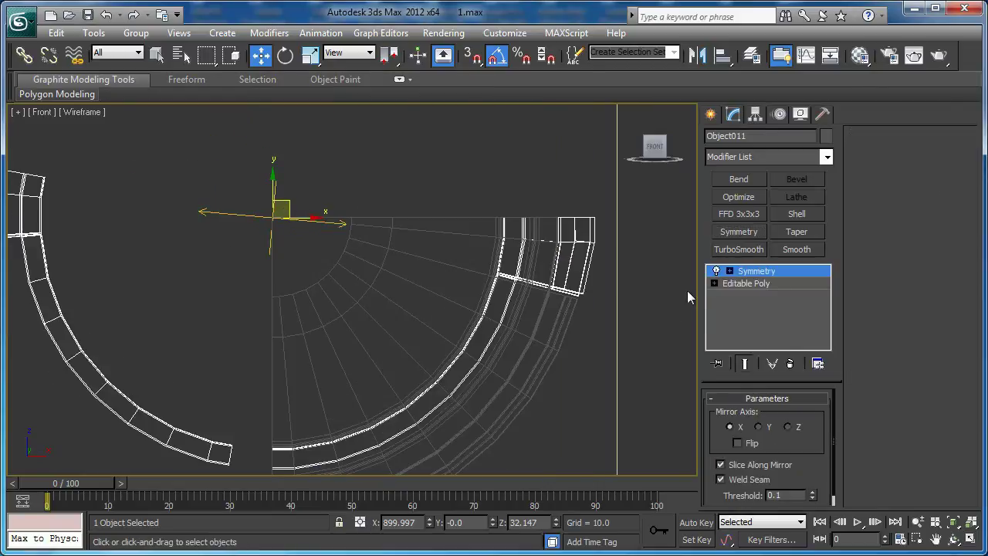
pyautogui.click(731, 272)
pyautogui.click(753, 283)
pyautogui.moveTo(337, 252); pyautogui.dragTo(352, 259, button='middle')
pyautogui.press('e')
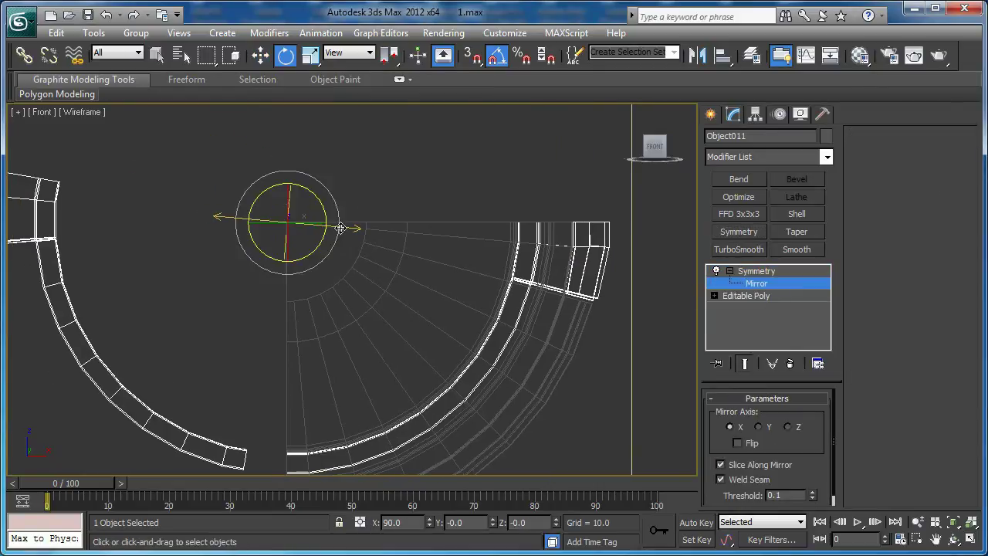
pyautogui.moveTo(324, 206); pyautogui.dragTo(322, 202)
pyautogui.moveTo(322, 202); pyautogui.dragTo(351, 314, button='middle')
# Add a second Symmetry modifier with its mirror rotated to reflect vertically, and convert the complete ring to Editable Poly.
pyautogui.click(746, 234)
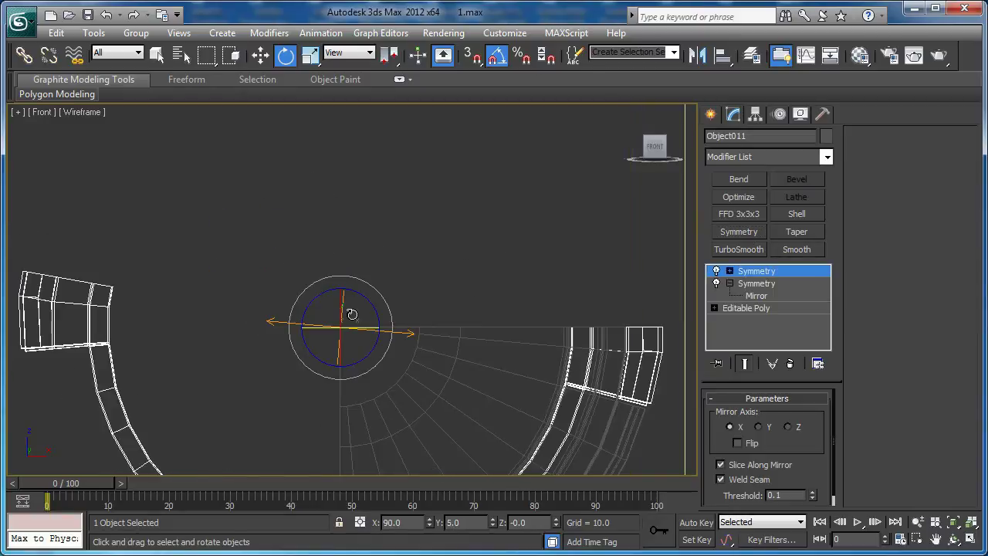
pyautogui.click(746, 284)
pyautogui.moveTo(362, 298); pyautogui.dragTo(433, 315)
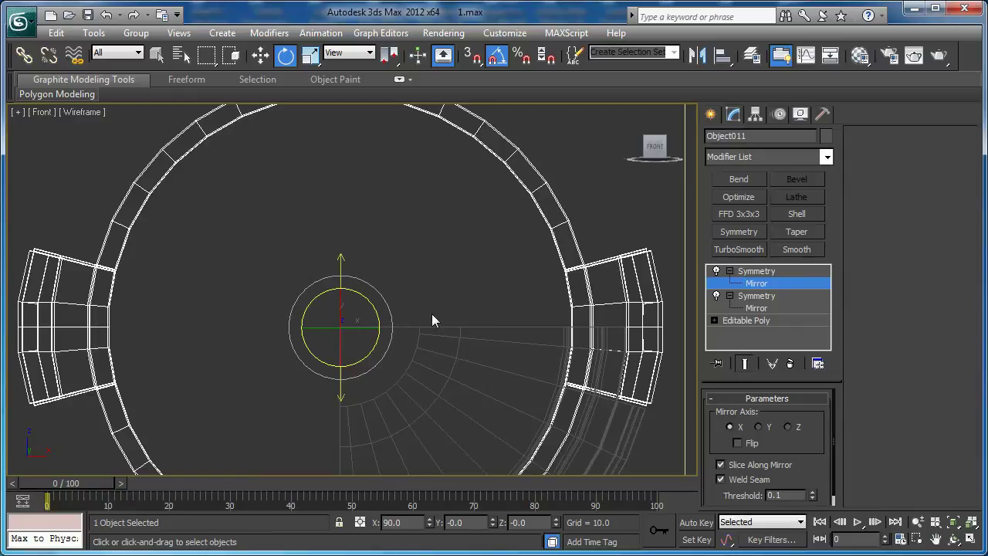
pyautogui.rightClick(539, 288)
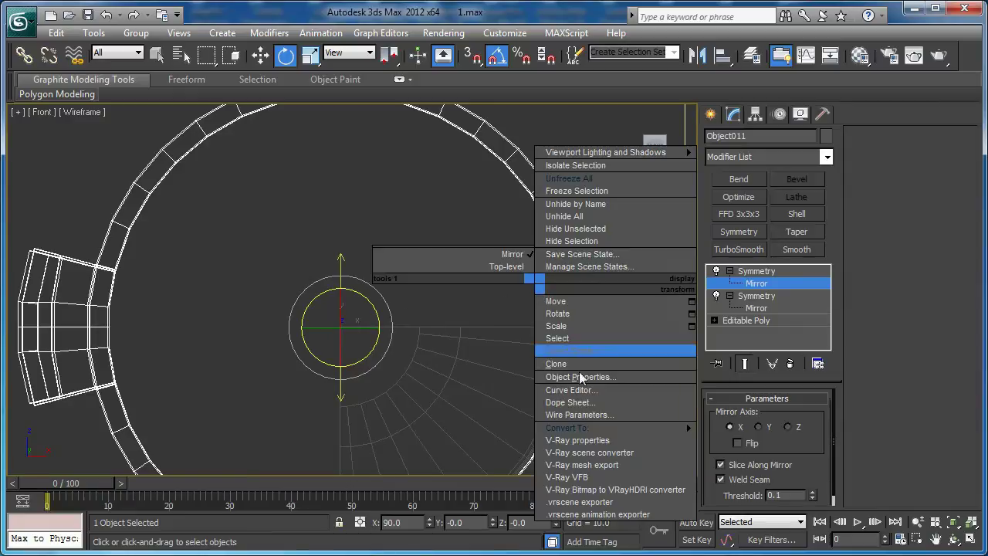
pyautogui.moveTo(586, 432)
pyautogui.click(751, 440)
# Examine the mirror seams across the middle of both clips at edge level in wireframe.
pyautogui.scroll(3, 419, 258)
pyautogui.press('2')
pyautogui.moveTo(238, 321); pyautogui.dragTo(639, 162, button='middle')
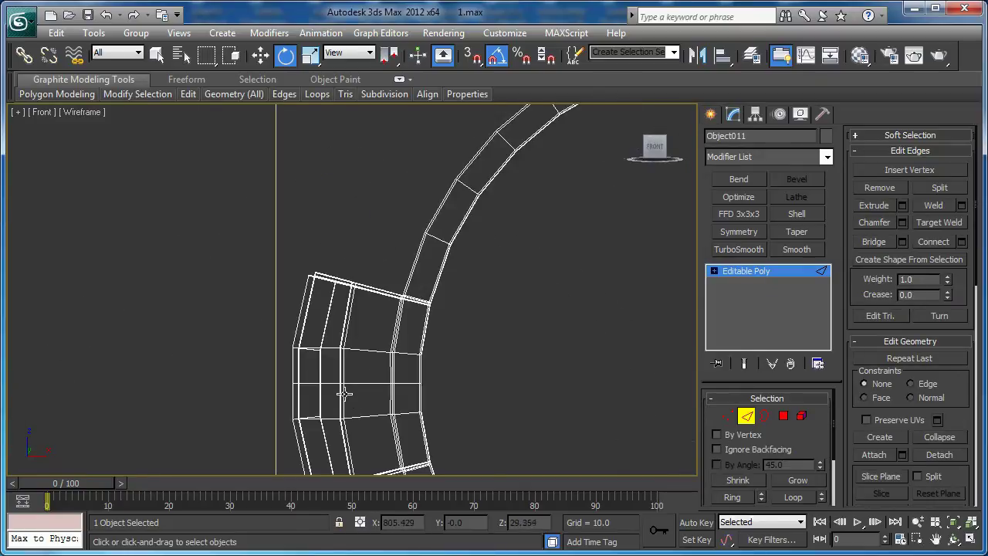
pyautogui.moveTo(389, 406); pyautogui.dragTo(295, 175, button='middle')
pyautogui.moveTo(680, 463); pyautogui.dragTo(455, 345, button='middle')
pyautogui.moveTo(665, 116); pyautogui.dragTo(466, 261, button='middle')
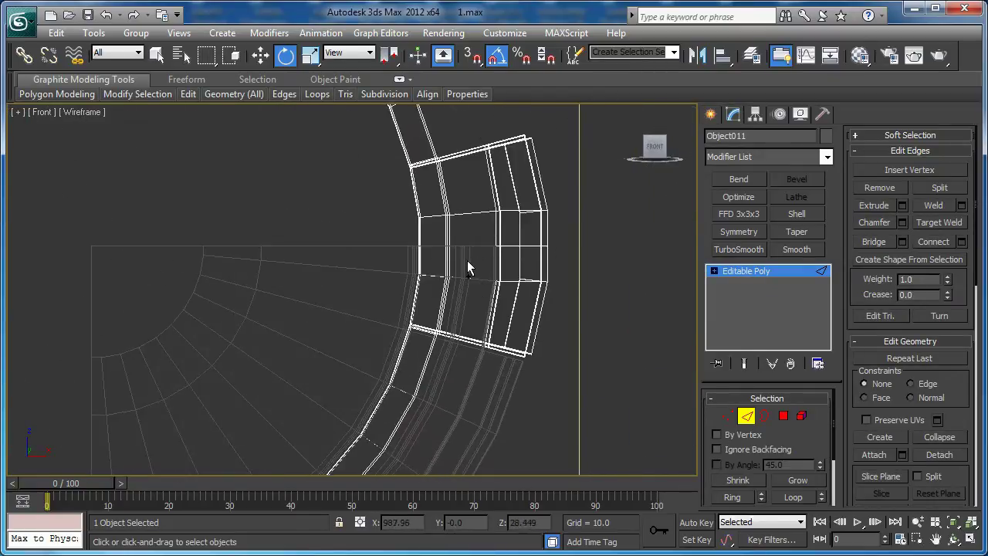
pyautogui.click(478, 261)
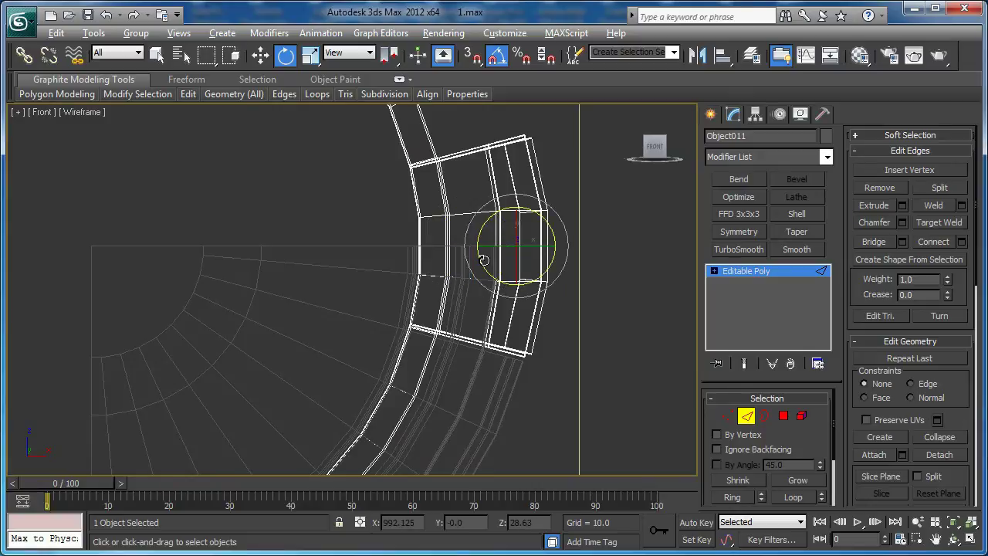
pyautogui.moveTo(483, 261)
pyautogui.mouseDown(button='middle')
pyautogui.moveTo(458, 281)
pyautogui.moveTo(364, 302)
pyautogui.moveTo(394, 317)
pyautogui.moveTo(607, 331)
pyautogui.mouseUp(button='middle')
pyautogui.scroll(-2, 458, 280)
# Leave edge editing, apply TurboSmooth to the full ring with increased iterations, and check it in shaded perspective display.
pyautogui.press('p')
pyautogui.scroll(-4, 455, 294)
pyautogui.press('F3')
pyautogui.scroll(2, 394, 317)
pyautogui.press('F4')
pyautogui.click(747, 418)
pyautogui.keyDown('alt'); pyautogui.moveTo(587, 371); pyautogui.dragTo(502, 324, button='middle'); pyautogui.keyUp('alt')
pyautogui.click(730, 251)
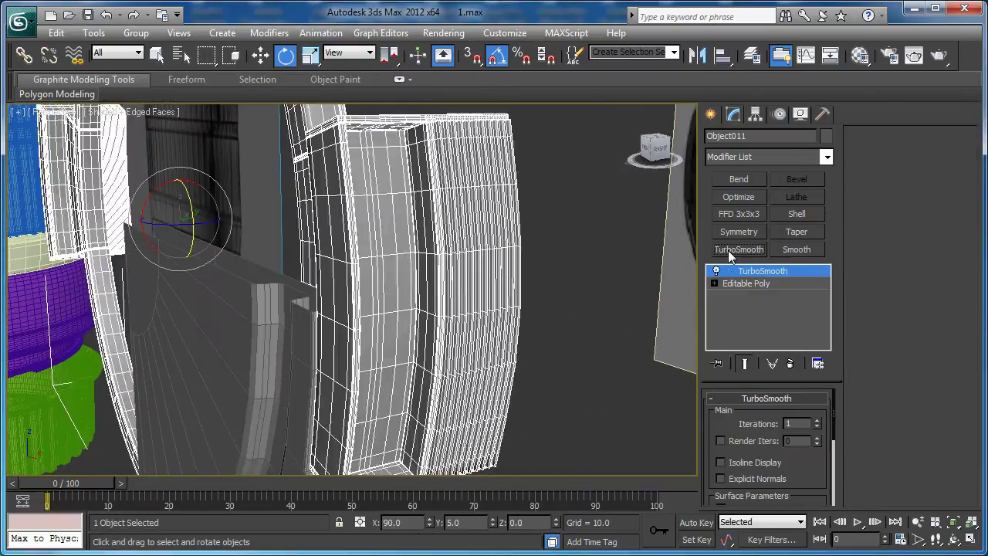
pyautogui.press('F4')
pyautogui.click(817, 421)
pyautogui.moveTo(664, 387)
pyautogui.keyDown('alt'); pyautogui.mouseDown(button='middle')
pyautogui.moveTo(573, 358)
pyautogui.moveTo(338, 352)
pyautogui.moveTo(406, 282)
pyautogui.mouseUp(button='middle'); pyautogui.keyUp('alt')
pyautogui.press('F4')
pyautogui.scroll(5, 532, 241)
# Ring-select the radial edges of the quarter disc and connect them with 1 segment, pinch 92 and slide 64.
pyautogui.click(532, 241)
pyautogui.keyDown('alt'); pyautogui.moveTo(526, 242); pyautogui.dragTo(471, 308, button='middle'); pyautogui.keyUp('alt')
pyautogui.scroll(2, 471, 305)
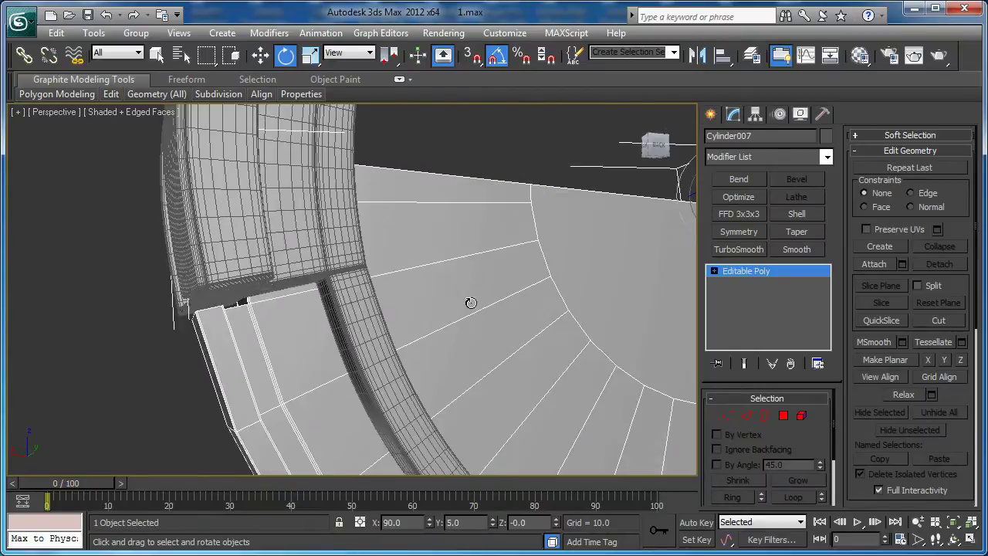
pyautogui.moveTo(277, 372); pyautogui.dragTo(310, 335, button='middle')
pyautogui.scroll(2, 310, 335)
pyautogui.press('2')
pyautogui.click(399, 347)
pyautogui.hotkey('alt', 'r')
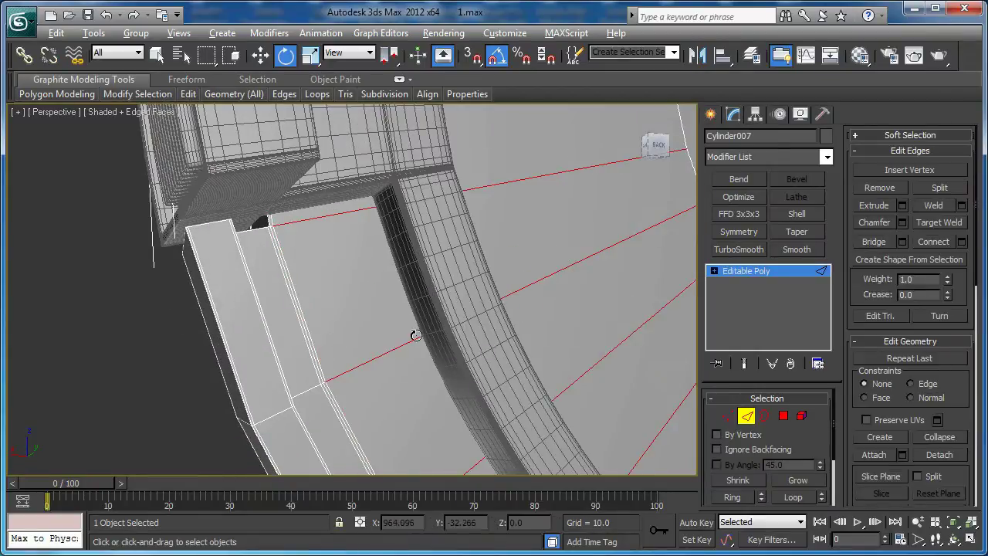
pyautogui.keyDown('alt'); pyautogui.moveTo(414, 337); pyautogui.dragTo(410, 337, button='middle'); pyautogui.keyUp('alt')
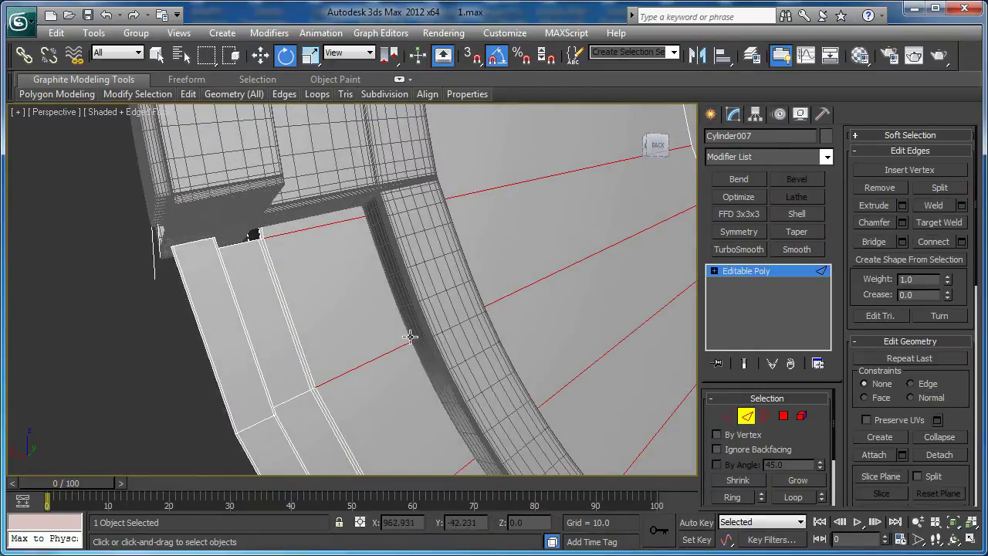
pyautogui.click(962, 242)
pyautogui.moveTo(361, 320); pyautogui.dragTo(439, 330)
pyautogui.keyDown('alt'); pyautogui.moveTo(564, 320); pyautogui.dragTo(528, 329, button='middle'); pyautogui.keyUp('alt')
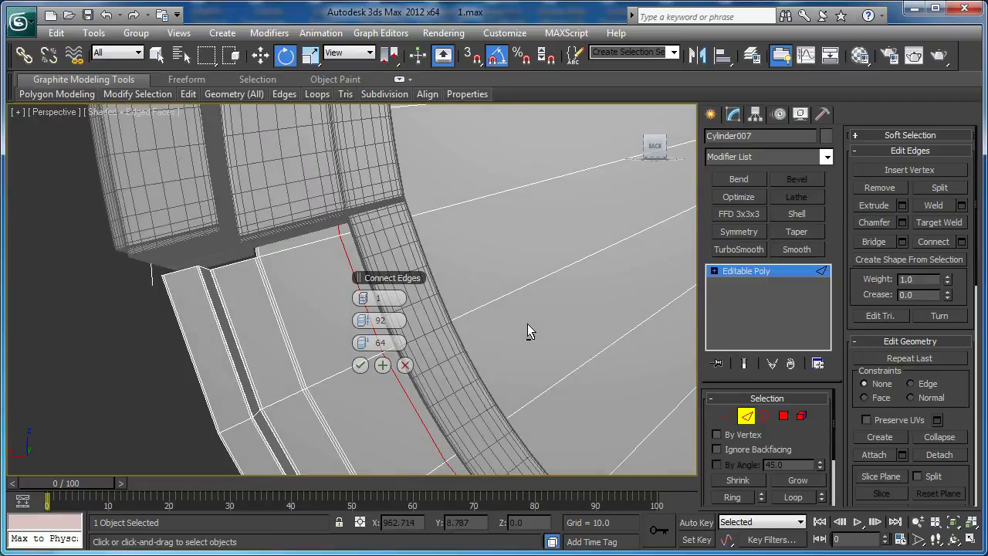
pyautogui.click(360, 366)
# Chamfer the new edge loop on the quarter disc by 0.3 with 2 segments.
pyautogui.click(902, 222)
pyautogui.moveTo(332, 271)
pyautogui.keyDown('alt'); pyautogui.mouseDown(button='middle')
pyautogui.moveTo(307, 278)
pyautogui.moveTo(332, 283)
pyautogui.mouseUp(button='middle'); pyautogui.keyUp('alt')
pyautogui.moveTo(361, 302); pyautogui.dragTo(355, 299)
pyautogui.moveTo(280, 301)
pyautogui.keyDown('alt'); pyautogui.mouseDown(button='middle')
pyautogui.moveTo(267, 307)
pyautogui.moveTo(273, 291)
pyautogui.moveTo(279, 299)
pyautogui.mouseUp(button='middle'); pyautogui.keyUp('alt')
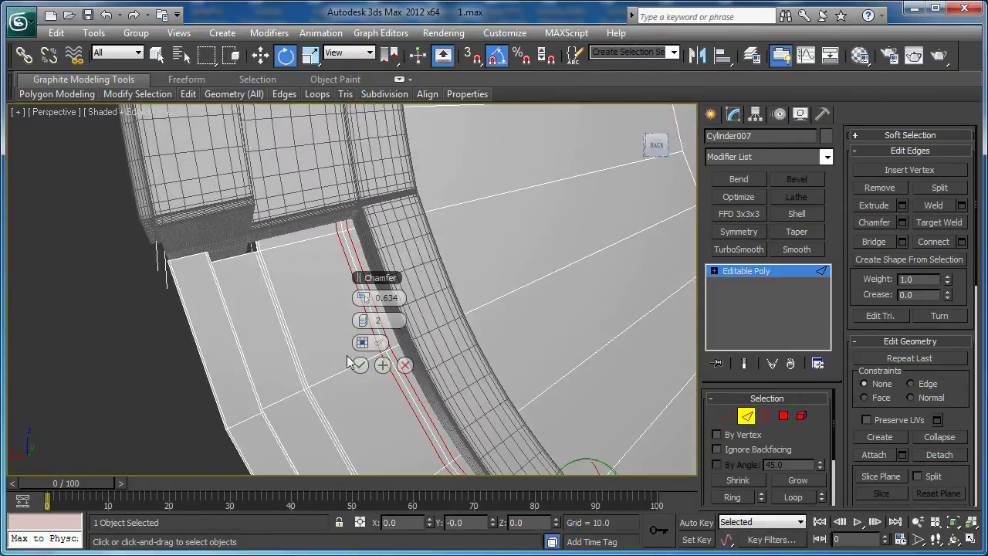
pyautogui.moveTo(360, 298); pyautogui.dragTo(359, 298)
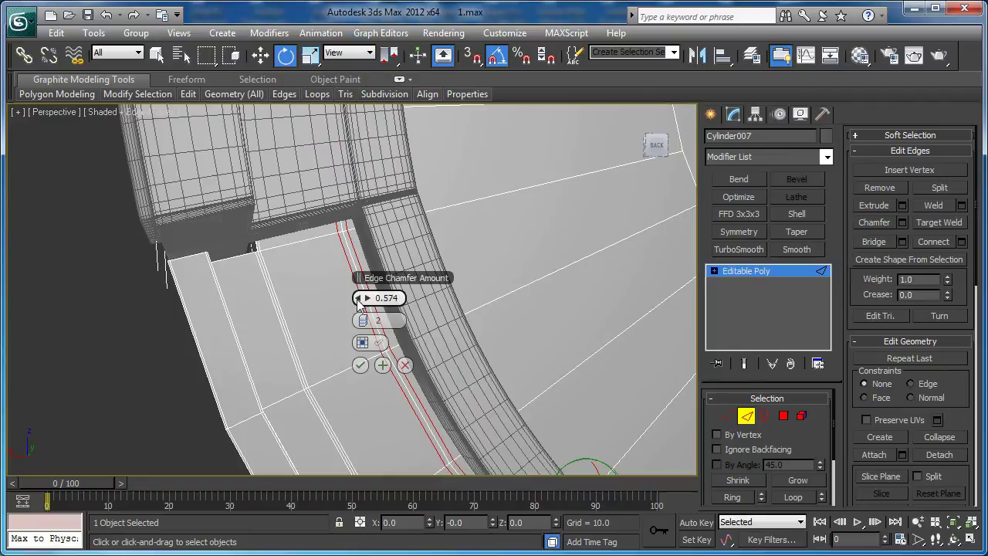
pyautogui.write('.')
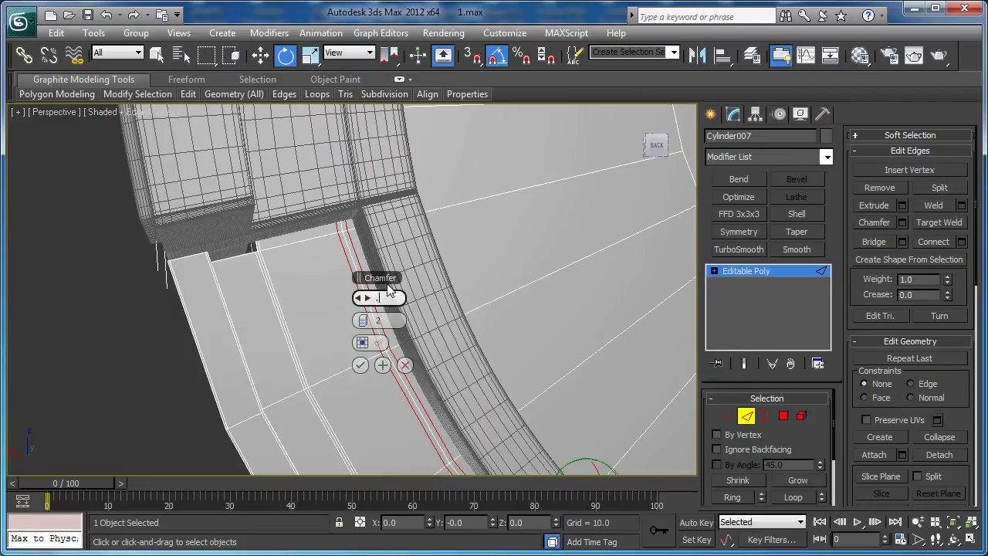
pyautogui.write('3')
pyautogui.press('Return')
pyautogui.press('Return')
# Select the ring of concentric edges at the quarter disc's clip end and inspect it in Top, wireframe and shaded views.
pyautogui.press('2')
pyautogui.press('4')
pyautogui.keyDown('alt'); pyautogui.moveTo(278, 305); pyautogui.dragTo(398, 348, button='middle'); pyautogui.keyUp('alt')
pyautogui.press('2')
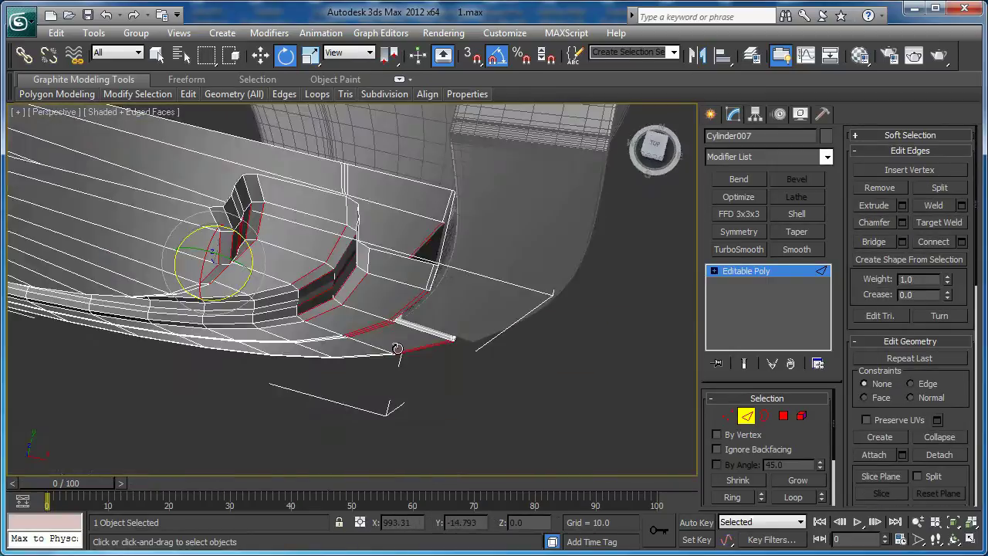
pyautogui.press('t')
pyautogui.scroll(5, 219, 323)
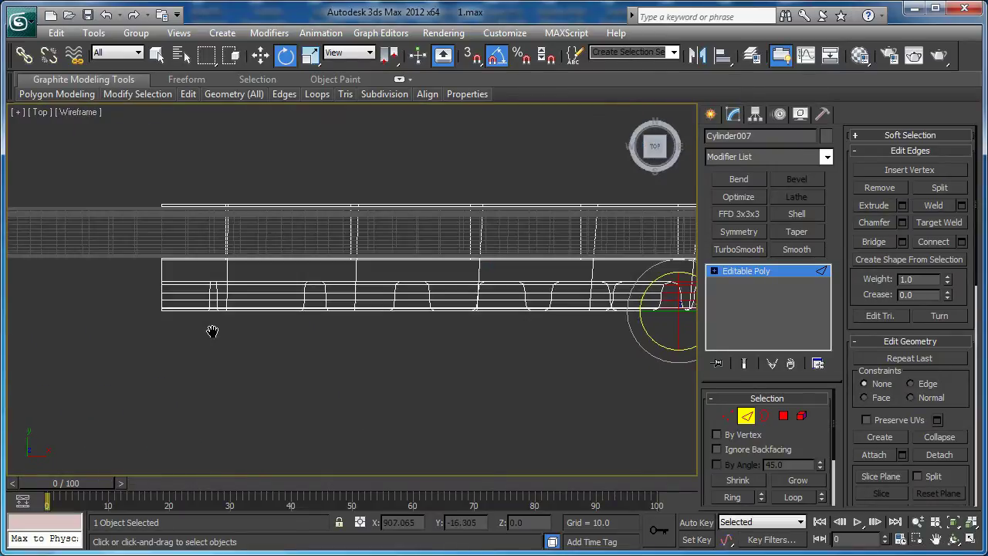
pyautogui.press('p')
pyautogui.keyDown('alt'); pyautogui.moveTo(196, 314); pyautogui.dragTo(164, 202, button='middle'); pyautogui.keyUp('alt')
pyautogui.keyDown('alt'); pyautogui.moveTo(257, 224); pyautogui.dragTo(239, 268, button='middle'); pyautogui.keyUp('alt')
pyautogui.press('F3')
pyautogui.moveTo(407, 273); pyautogui.dragTo(406, 273)
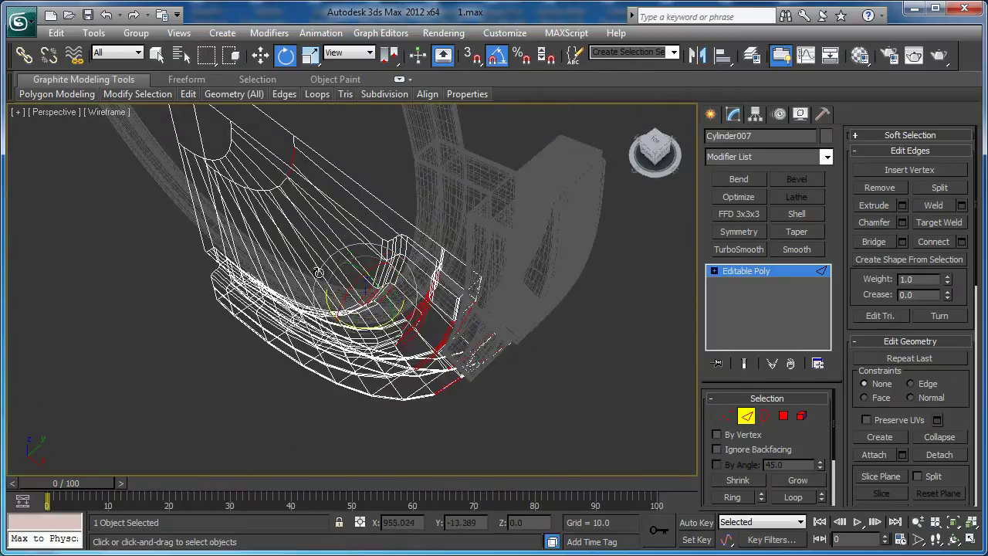
pyautogui.moveTo(396, 320)
pyautogui.keyDown('alt'); pyautogui.mouseDown(button='middle')
pyautogui.moveTo(344, 232)
pyautogui.moveTo(289, 210)
pyautogui.moveTo(177, 230)
pyautogui.moveTo(191, 248)
pyautogui.moveTo(347, 235)
pyautogui.moveTo(570, 289)
pyautogui.moveTo(606, 330)
pyautogui.mouseUp(button='middle'); pyautogui.keyUp('alt')
pyautogui.press('F3')
pyautogui.press('z')
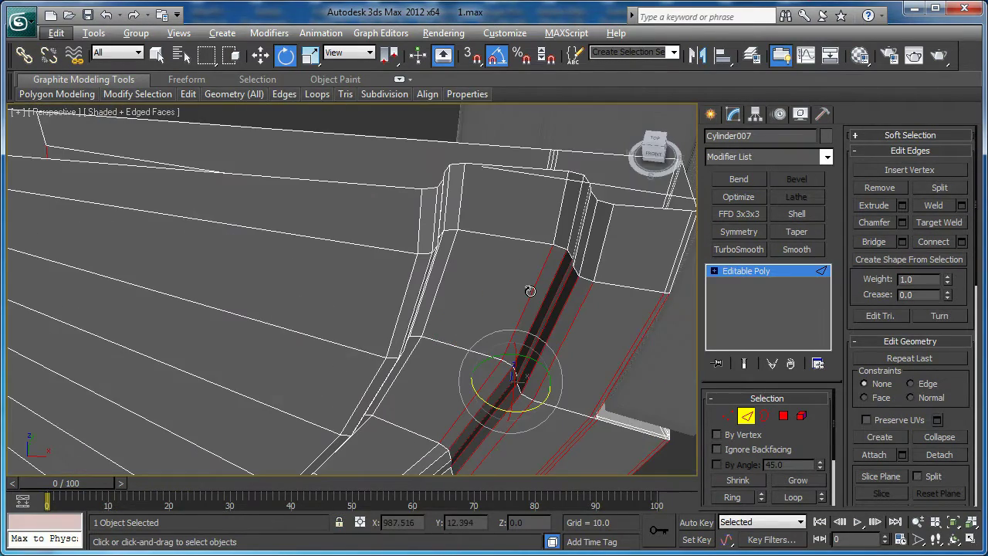
# Limit the edge selection to the disc's outer part beneath the clip and connect it with 2 segments, pinch 95 and slide 0.
pyautogui.moveTo(546, 289)
pyautogui.keyDown('alt'); pyautogui.mouseDown(button='middle')
pyautogui.moveTo(611, 247)
pyautogui.moveTo(551, 276)
pyautogui.moveTo(555, 284)
pyautogui.mouseUp(button='middle'); pyautogui.keyUp('alt')
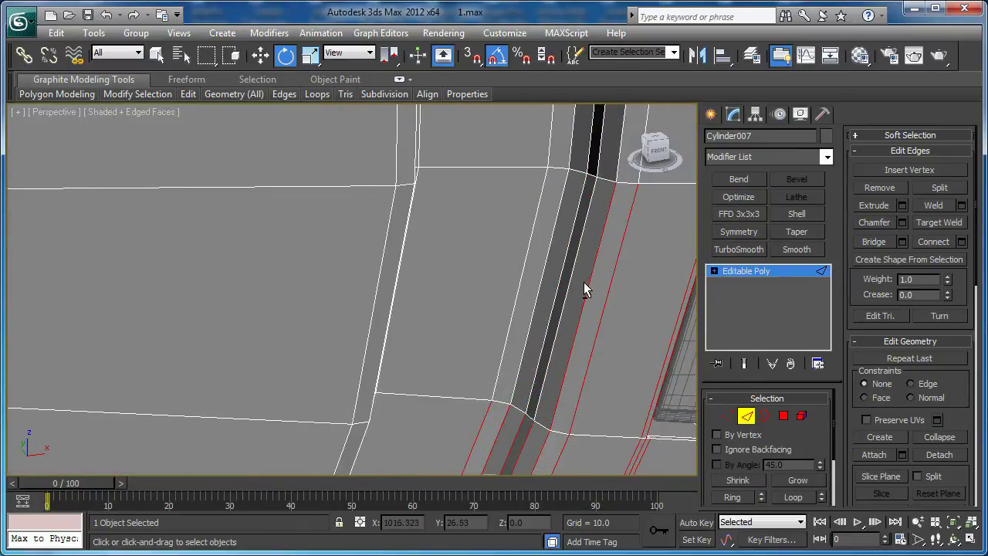
pyautogui.keyDown('alt'); pyautogui.moveTo(609, 285); pyautogui.dragTo(462, 309, button='middle'); pyautogui.keyUp('alt')
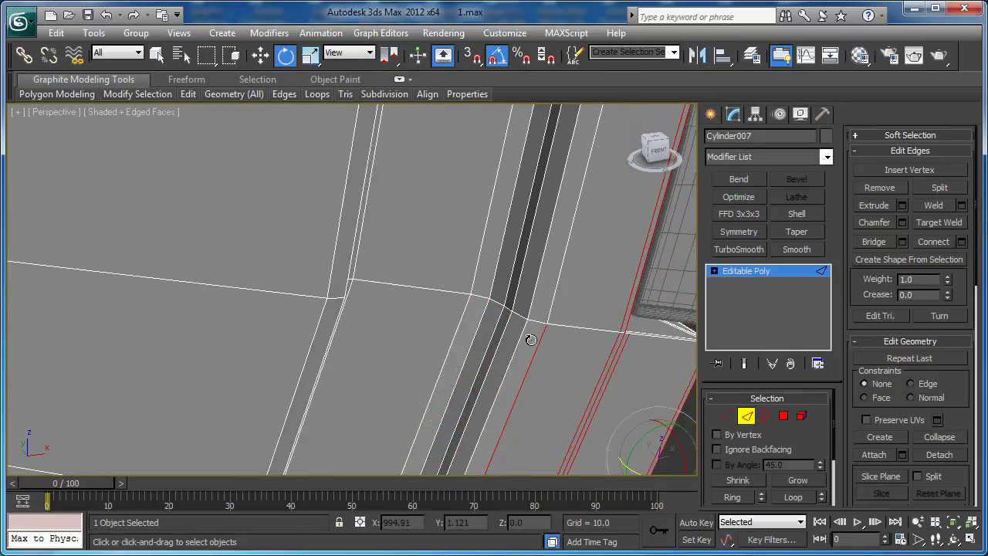
pyautogui.keyDown('alt'); pyautogui.moveTo(536, 342); pyautogui.dragTo(174, 245, button='middle'); pyautogui.keyUp('alt')
pyautogui.keyDown('alt'); pyautogui.moveTo(110, 266); pyautogui.dragTo(486, 251, button='middle'); pyautogui.keyUp('alt')
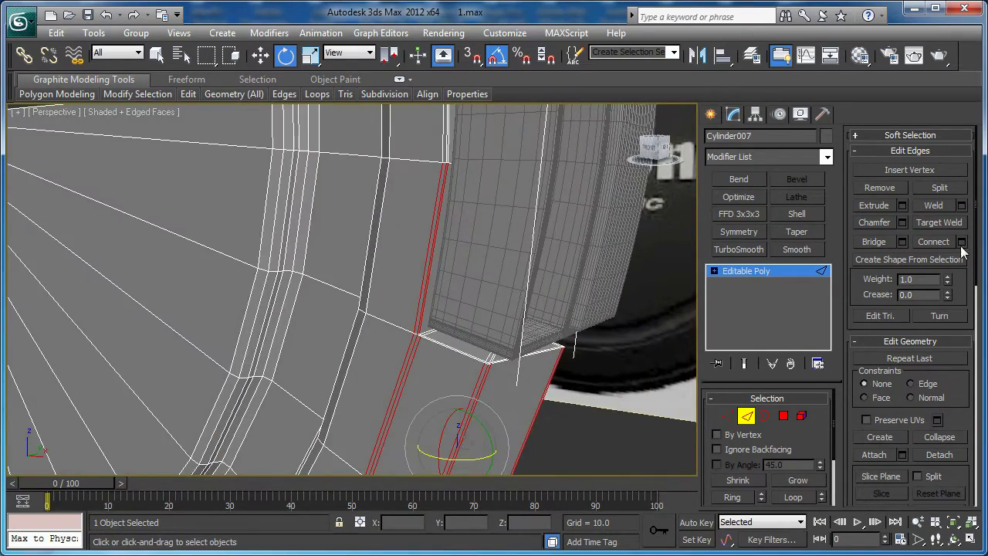
pyautogui.click(961, 241)
pyautogui.keyDown('alt'); pyautogui.moveTo(401, 355); pyautogui.dragTo(373, 359, button='middle'); pyautogui.keyUp('alt')
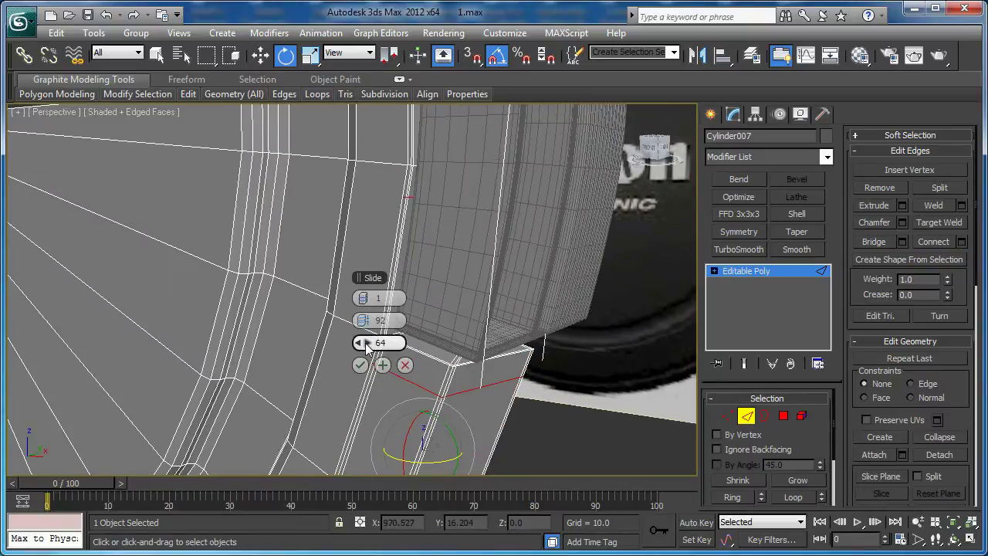
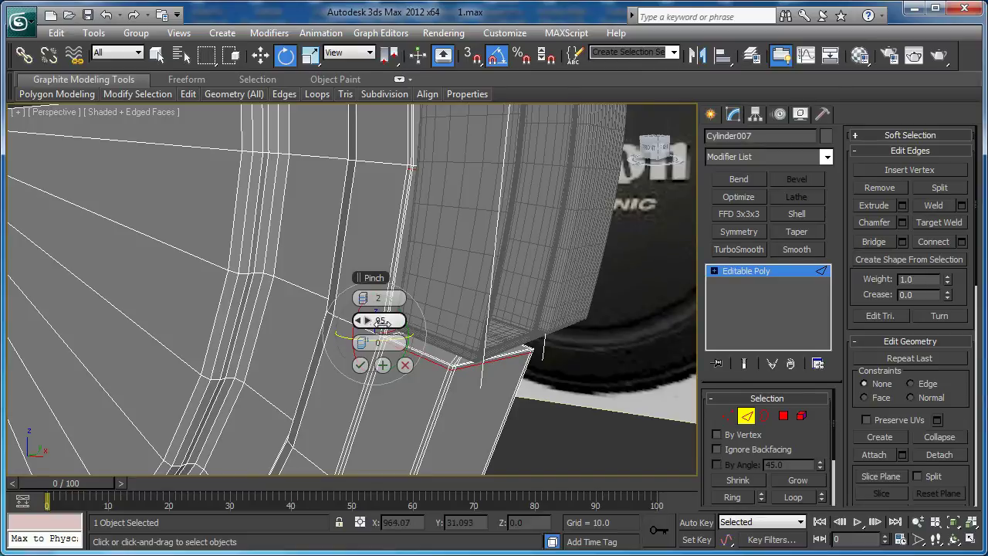
pyautogui.click(360, 366)
# Select the polygon on the disc's back just beneath the clip and grow the polygon selection.
pyautogui.keyDown('alt'); pyautogui.moveTo(358, 379); pyautogui.dragTo(435, 373, button='middle'); pyautogui.keyUp('alt')
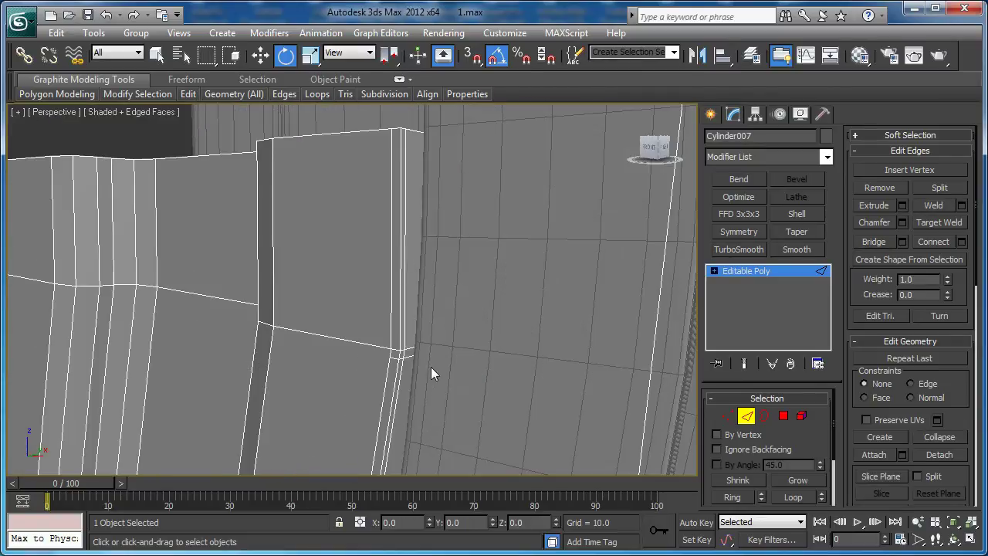
pyautogui.click(423, 349)
pyautogui.keyDown('alt'); pyautogui.moveTo(424, 350); pyautogui.dragTo(371, 304, button='middle'); pyautogui.keyUp('alt')
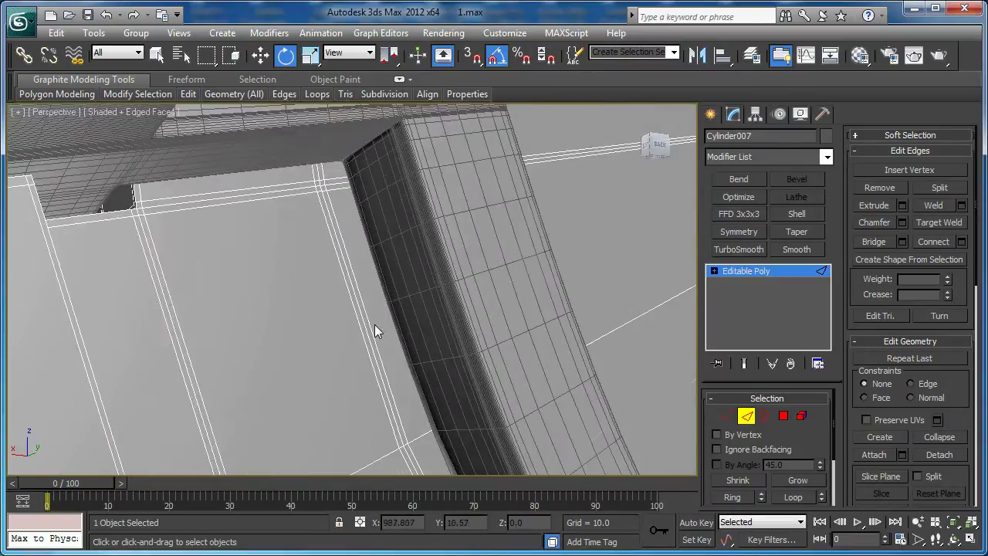
pyautogui.press('4')
pyautogui.click(264, 293)
pyautogui.keyDown('alt'); pyautogui.moveTo(264, 293); pyautogui.dragTo(228, 228, button='middle'); pyautogui.keyUp('alt')
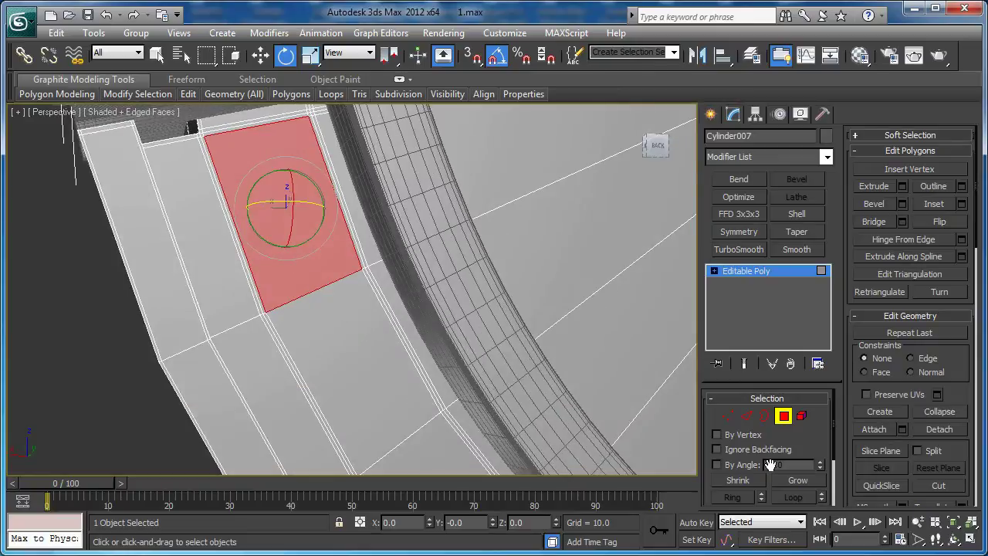
pyautogui.click(798, 480)
pyautogui.keyDown('alt'); pyautogui.moveTo(286, 287); pyautogui.dragTo(272, 173, button='middle'); pyautogui.keyUp('alt')
# Extrude the selected polygons on the disc's back by a height of 0.196.
pyautogui.click(903, 186)
pyautogui.moveTo(364, 320)
pyautogui.mouseDown()
pyautogui.moveTo(364, 310)
pyautogui.moveTo(364, 320)
pyautogui.mouseUp()
pyautogui.keyDown('alt'); pyautogui.moveTo(262, 261); pyautogui.dragTo(294, 259, button='middle'); pyautogui.keyUp('alt')
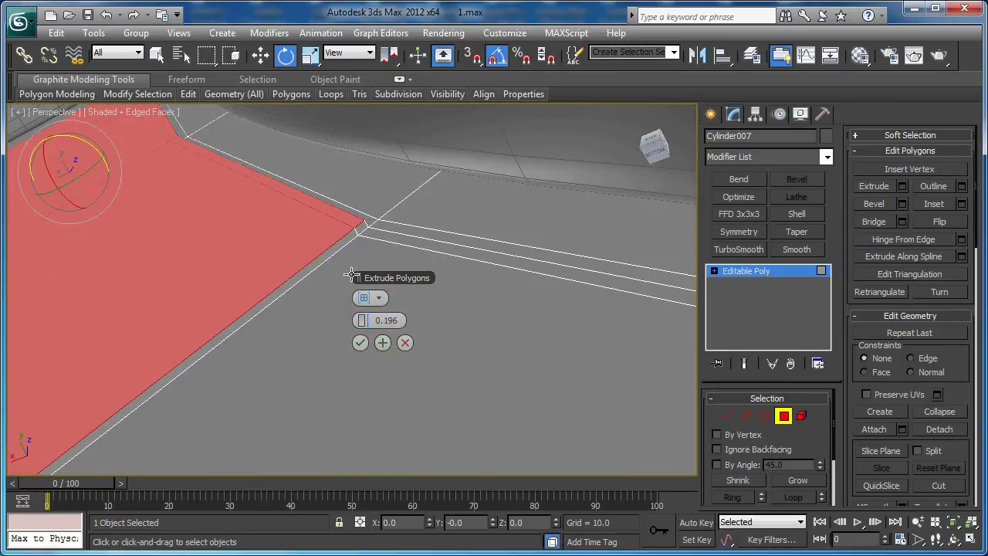
pyautogui.click(382, 342)
# Raise the extrusion height of the selected polygons beneath the clip to 6.883 and check it in Top wireframe view.
pyautogui.keyDown('alt'); pyautogui.moveTo(382, 347); pyautogui.dragTo(377, 319, button='middle'); pyautogui.keyUp('alt')
pyautogui.moveTo(376, 319); pyautogui.dragTo(324, 301)
pyautogui.press('t')
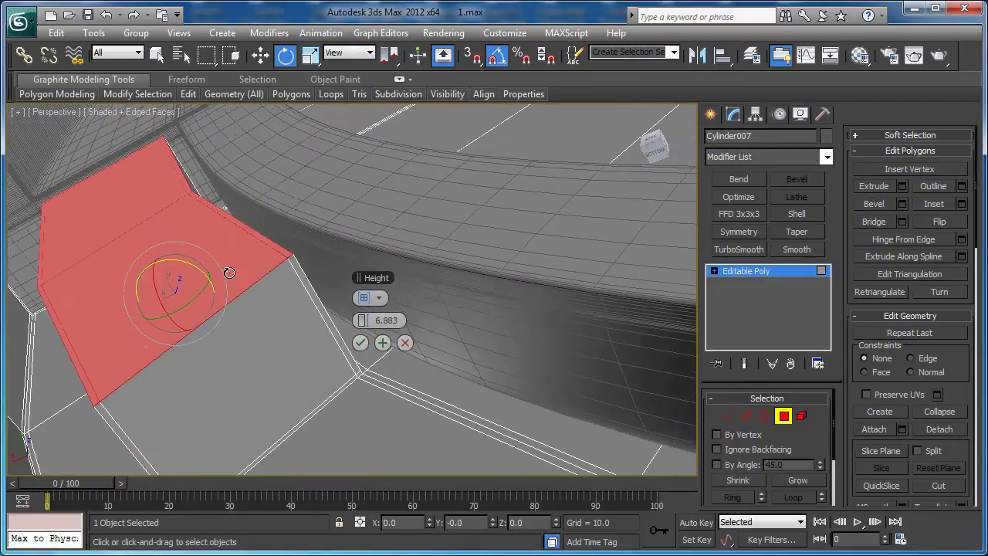
pyautogui.scroll(3, 271, 264)
pyautogui.scroll(-3, 214, 221)
pyautogui.scroll(4, 440, 311)
pyautogui.press('F3')
pyautogui.press('F2')
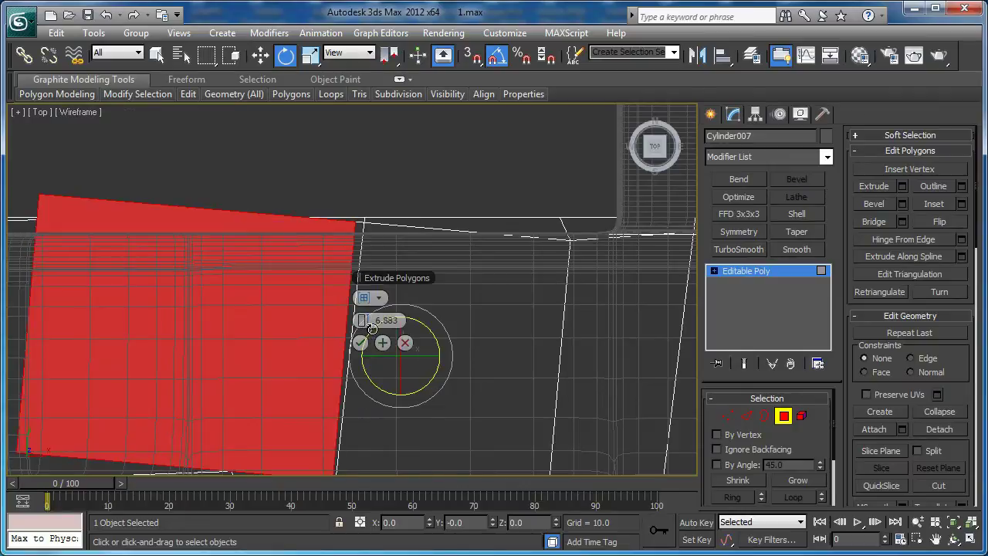
pyautogui.press('F2')
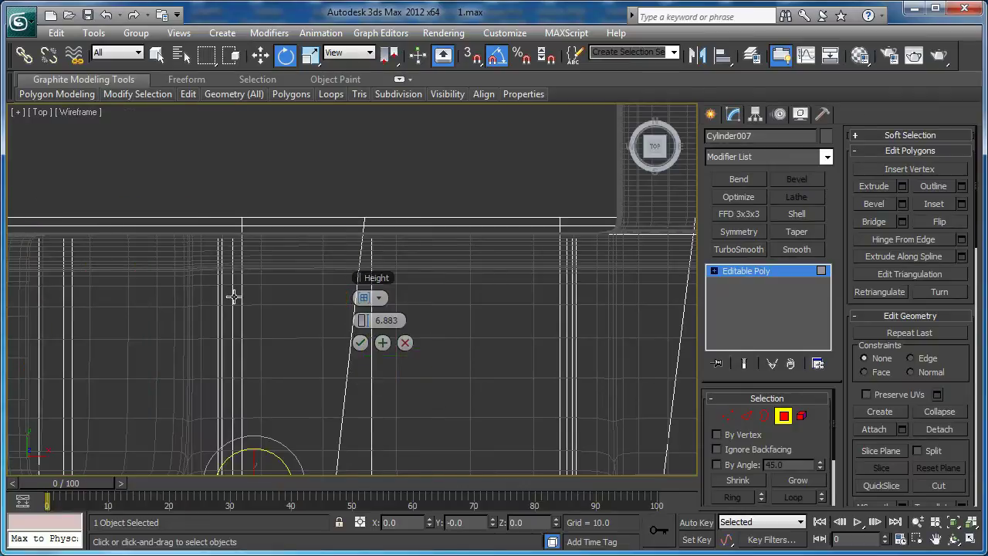
# Fine-tune the extrusion height to 6.944 against the clip's edge in Top view and apply it.
pyautogui.scroll(-2, 286, 299)
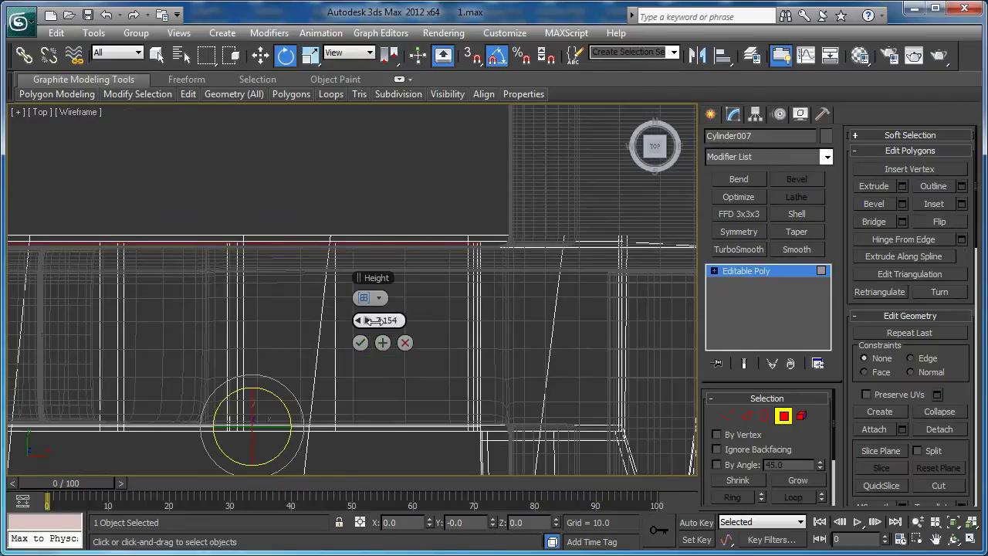
pyautogui.moveTo(369, 320); pyautogui.dragTo(369, 320)
pyautogui.press('F3')
pyautogui.scroll(-4, 373, 324)
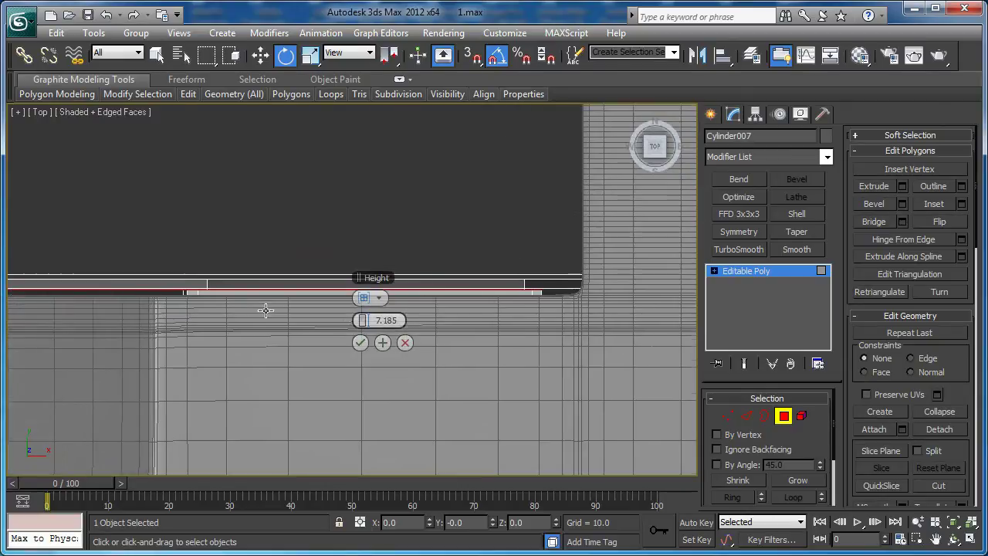
pyautogui.moveTo(362, 321); pyautogui.dragTo(351, 325)
pyautogui.press('F3')
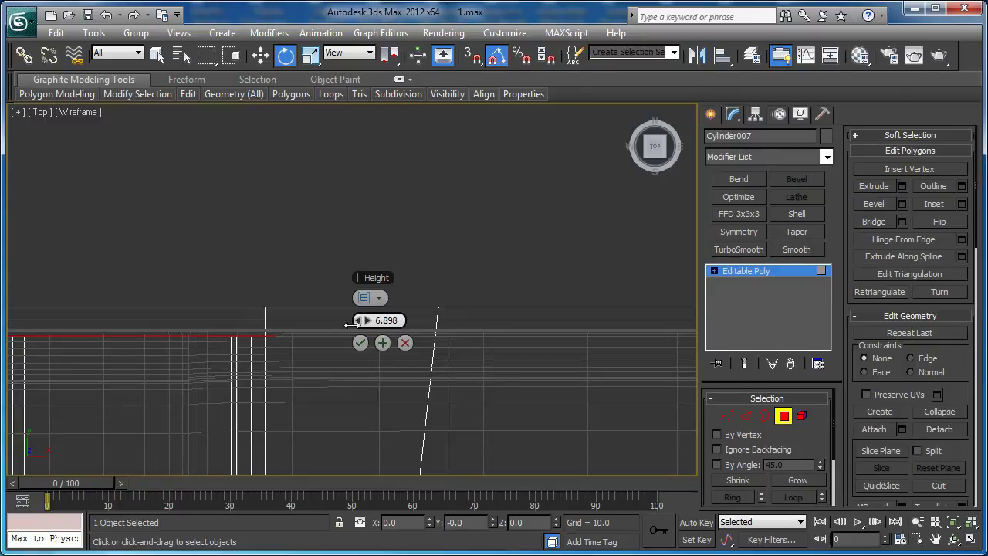
pyautogui.click(383, 343)
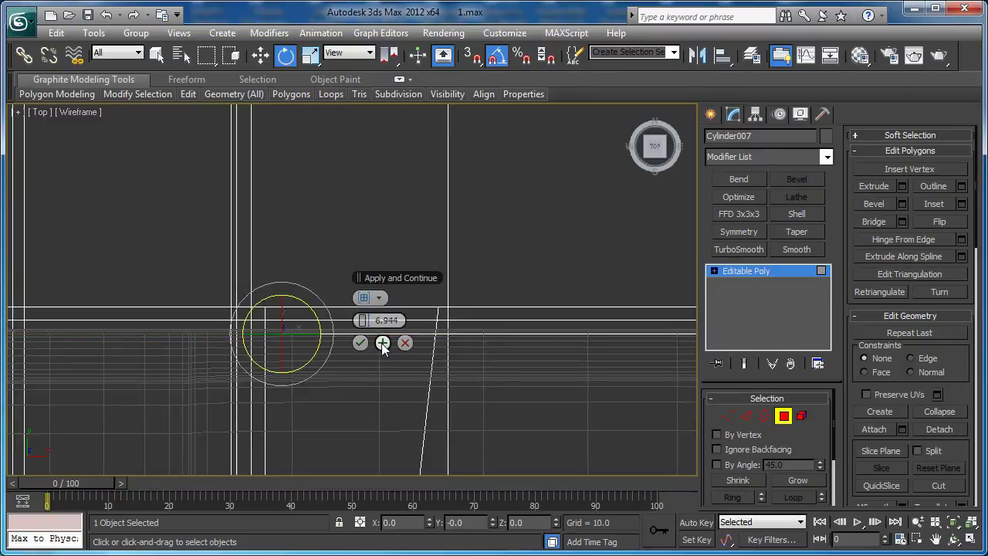
# Add a thin further extrusion of 0.347 to the same polygons and apply it.
pyautogui.rightClick(364, 323)
pyautogui.press('F3')
pyautogui.moveTo(260, 289); pyautogui.dragTo(166, 263, button='middle')
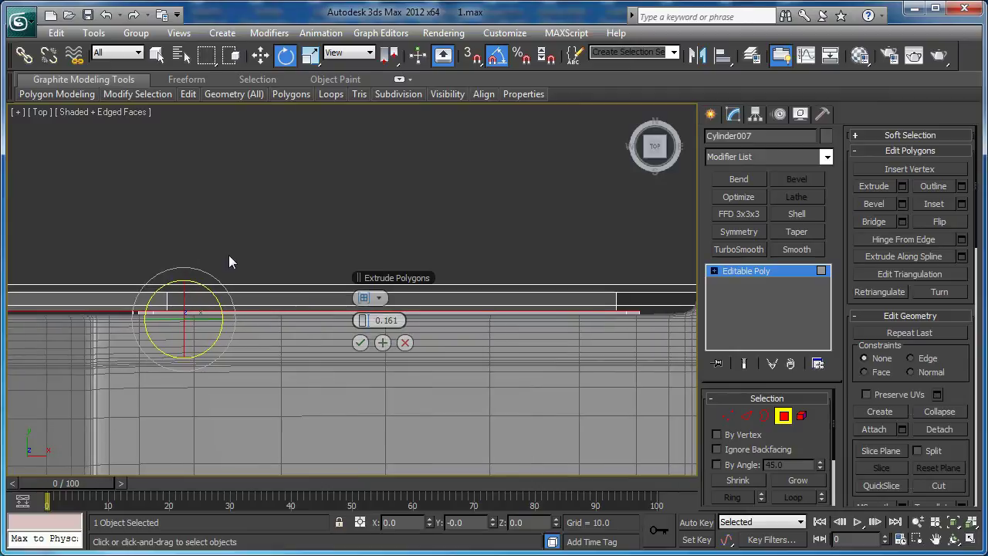
pyautogui.press('p')
pyautogui.moveTo(244, 245)
pyautogui.keyDown('alt'); pyautogui.mouseDown(button='middle')
pyautogui.moveTo(74, 200)
pyautogui.moveTo(74, 166)
pyautogui.moveTo(66, 216)
pyautogui.moveTo(6, 249)
pyautogui.moveTo(180, 227)
pyautogui.moveTo(247, 259)
pyautogui.mouseUp(button='middle'); pyautogui.keyUp('alt')
pyautogui.moveTo(371, 324); pyautogui.dragTo(368, 320)
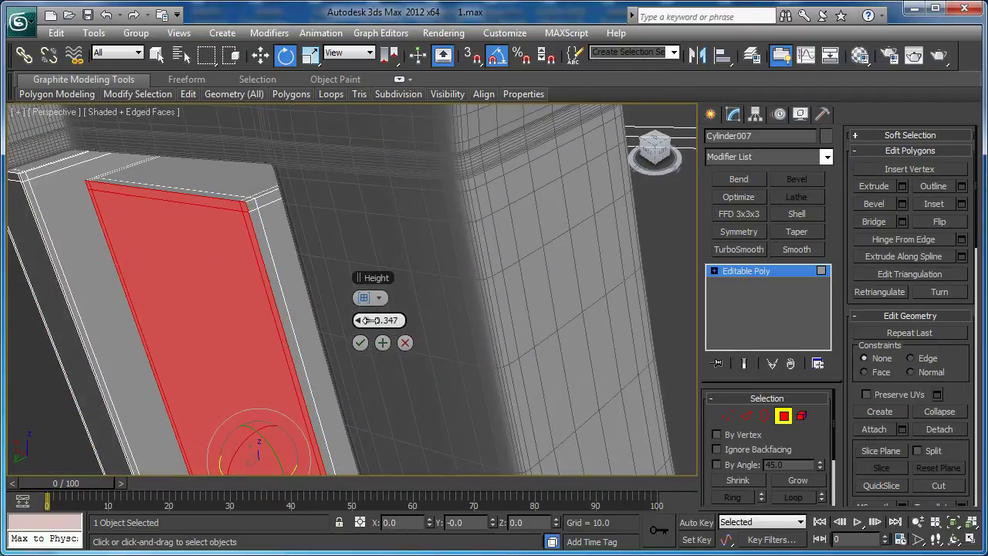
pyautogui.click(381, 343)
# Extrude the polygons by another 4.443, add a thin extrusion of 0.371, and finish the extrusion.
pyautogui.keyDown('alt'); pyautogui.moveTo(219, 295); pyautogui.dragTo(262, 311, button='middle'); pyautogui.keyUp('alt')
pyautogui.click(383, 343)
pyautogui.moveTo(371, 320); pyautogui.dragTo(379, 315)
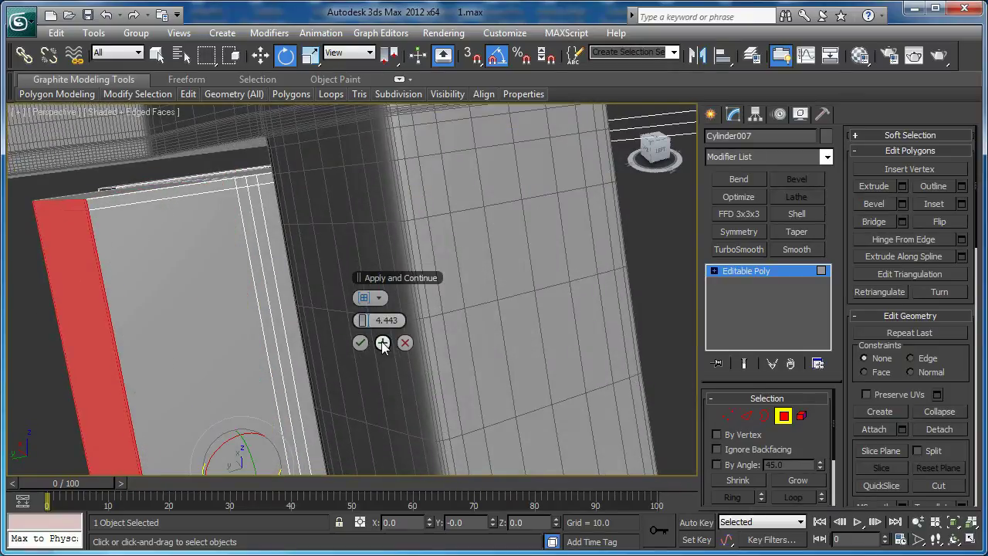
pyautogui.click(383, 343)
pyautogui.rightClick(367, 321)
pyautogui.moveTo(368, 321); pyautogui.dragTo(367, 320)
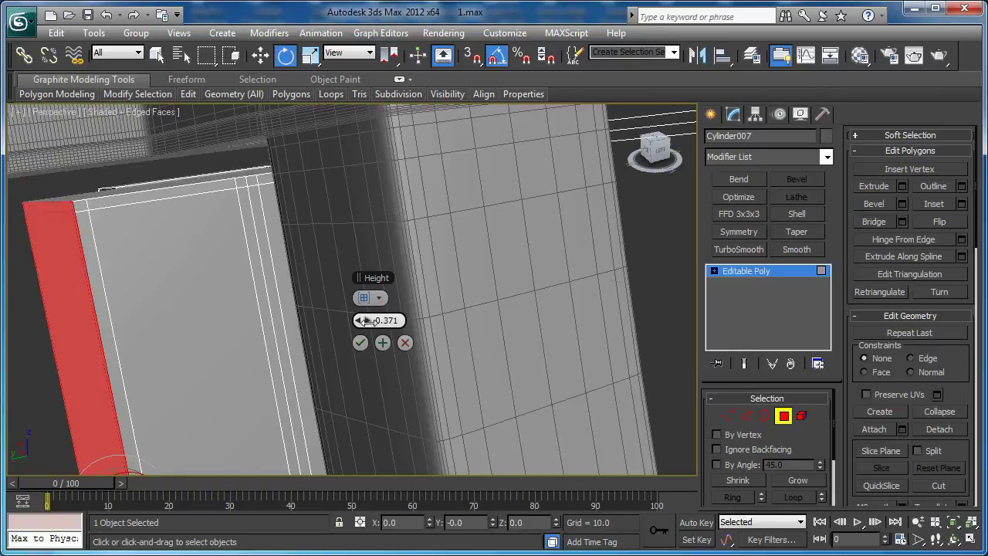
pyautogui.click(360, 343)
# Select the lengthwise edges running along the extruded block down to its lower end.
pyautogui.keyDown('alt'); pyautogui.moveTo(165, 282); pyautogui.dragTo(227, 184, button='middle'); pyautogui.keyUp('alt')
pyautogui.keyDown('alt'); pyautogui.moveTo(307, 377); pyautogui.dragTo(304, 221, button='middle'); pyautogui.keyUp('alt')
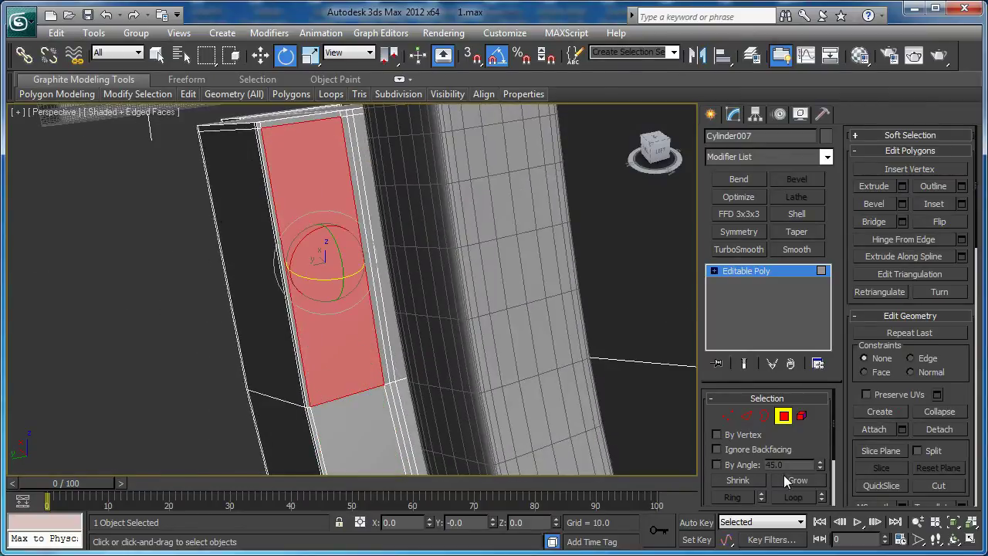
pyautogui.keyDown('alt'); pyautogui.moveTo(360, 399); pyautogui.dragTo(432, 316, button='middle'); pyautogui.keyUp('alt')
pyautogui.scroll(5, 315, 343)
pyautogui.moveTo(315, 344); pyautogui.dragTo(287, 427, button='middle')
pyautogui.scroll(3, 287, 427)
pyautogui.press('2')
pyautogui.click(301, 417)
pyautogui.keyDown('ctrl'); pyautogui.click(307, 414); pyautogui.keyUp('ctrl')
pyautogui.press('w')
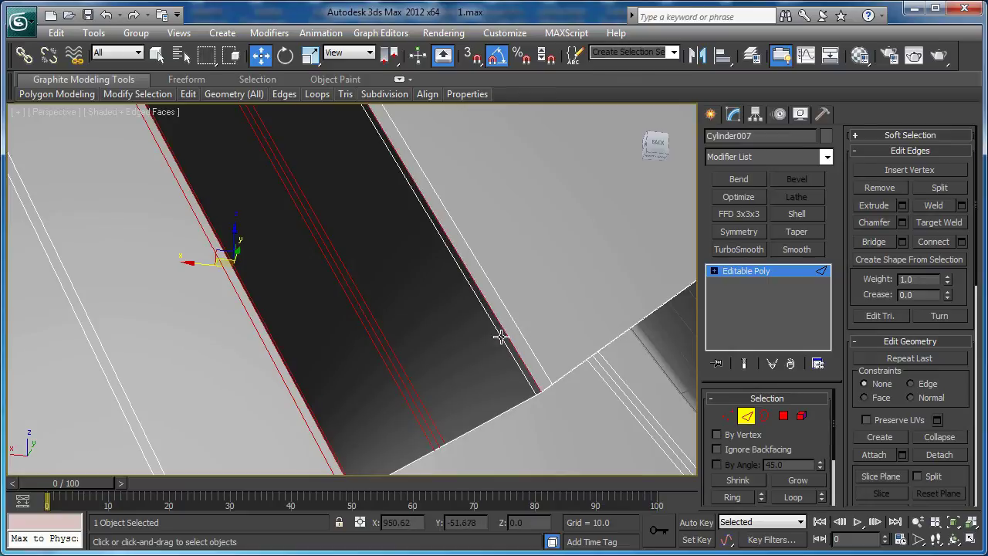
# Connect the selected lengthwise edges near the block's lower end with 1 segment, pinch 95 and slide 96.
pyautogui.keyDown('alt'); pyautogui.moveTo(518, 333); pyautogui.dragTo(305, 382, button='middle'); pyautogui.keyUp('alt')
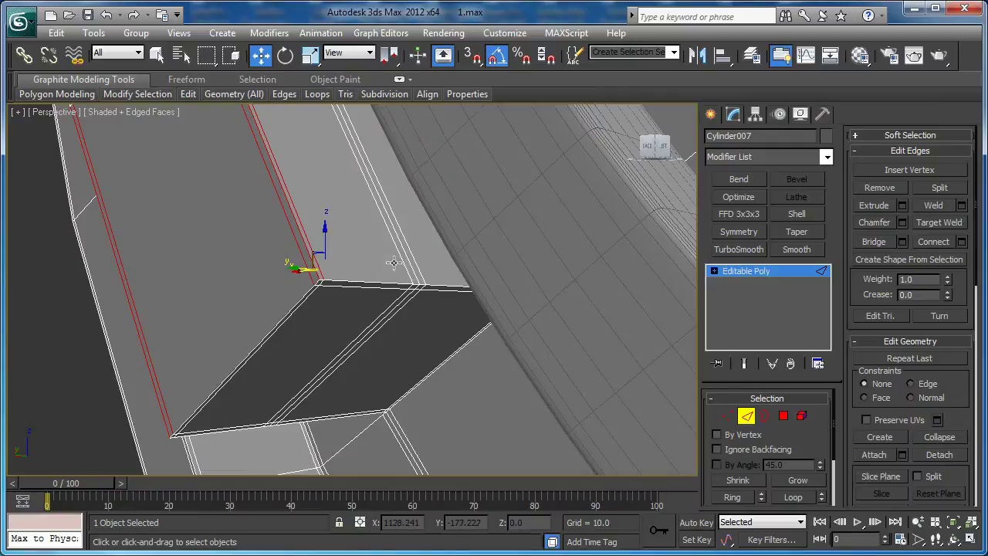
pyautogui.scroll(8, 412, 258)
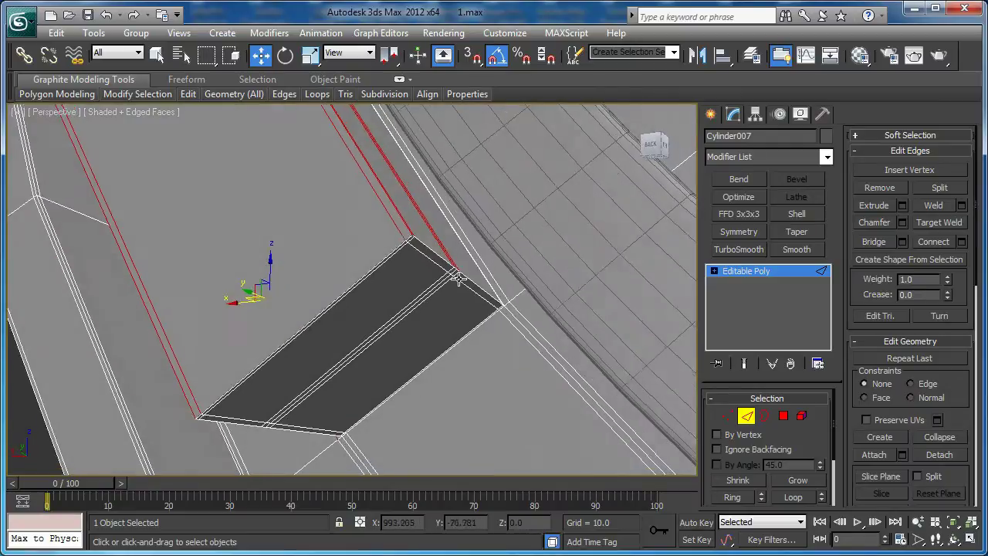
pyautogui.scroll(-4, 350, 313)
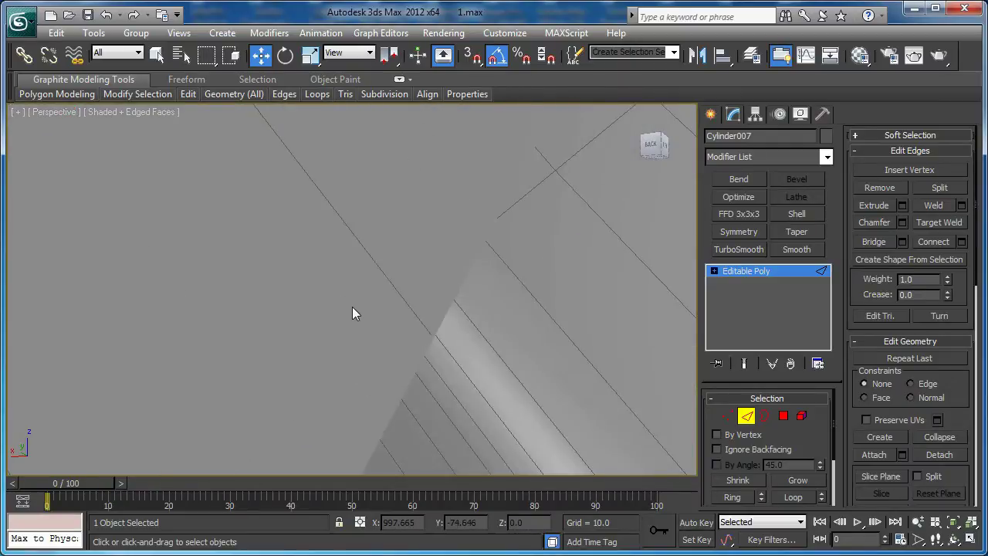
pyautogui.moveTo(355, 307); pyautogui.dragTo(385, 285, button='middle')
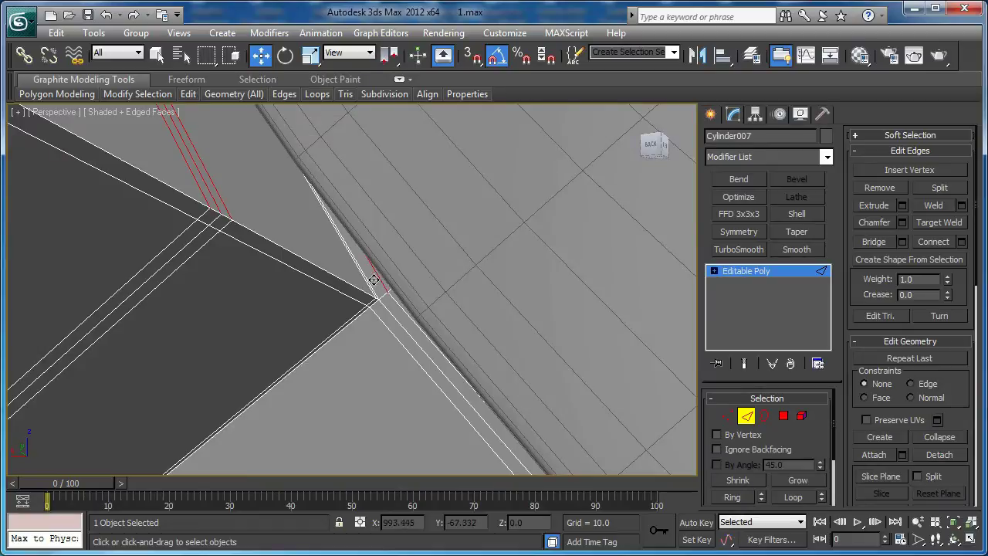
pyautogui.scroll(-4, 364, 281)
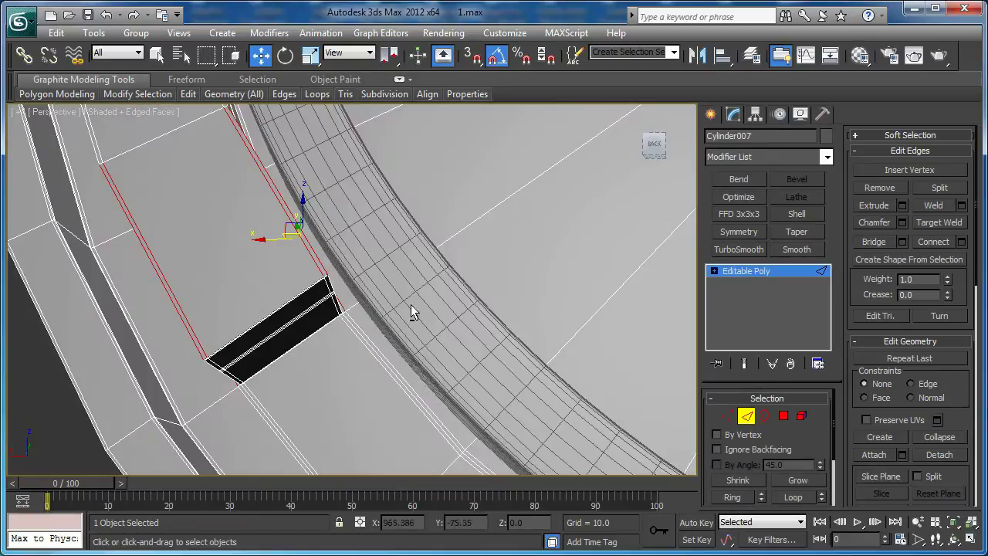
pyautogui.click(960, 243)
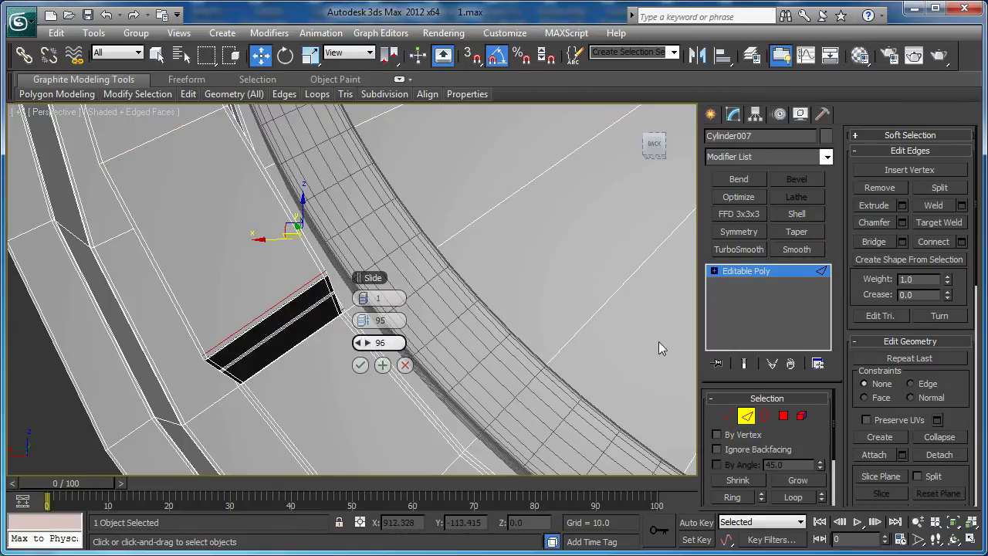
pyautogui.click(360, 366)
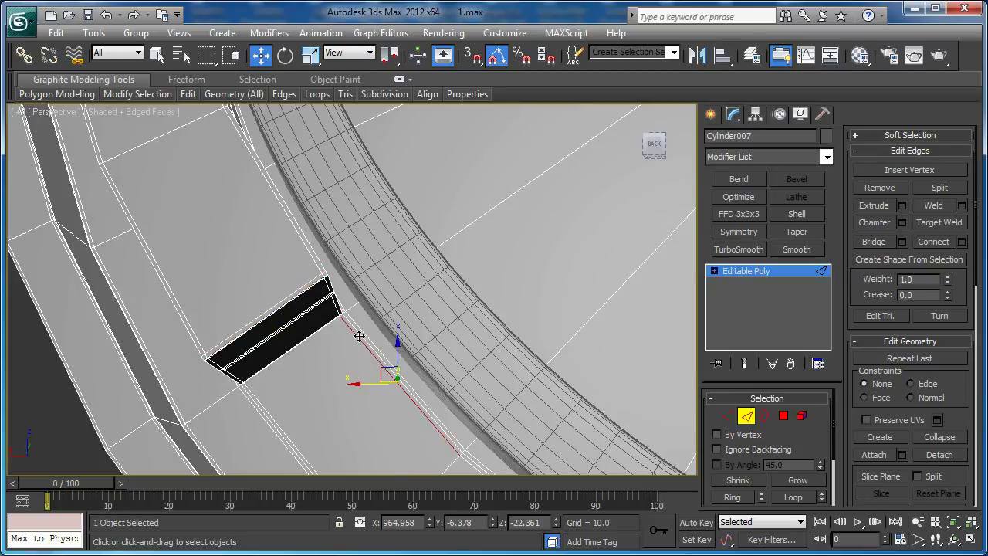
# Select the lengthwise edges continuing below the extruded block and connect them with 1 segment, pinch 95 and slide 96.
pyautogui.keyDown('ctrl'); pyautogui.click(241, 393); pyautogui.keyUp('ctrl')
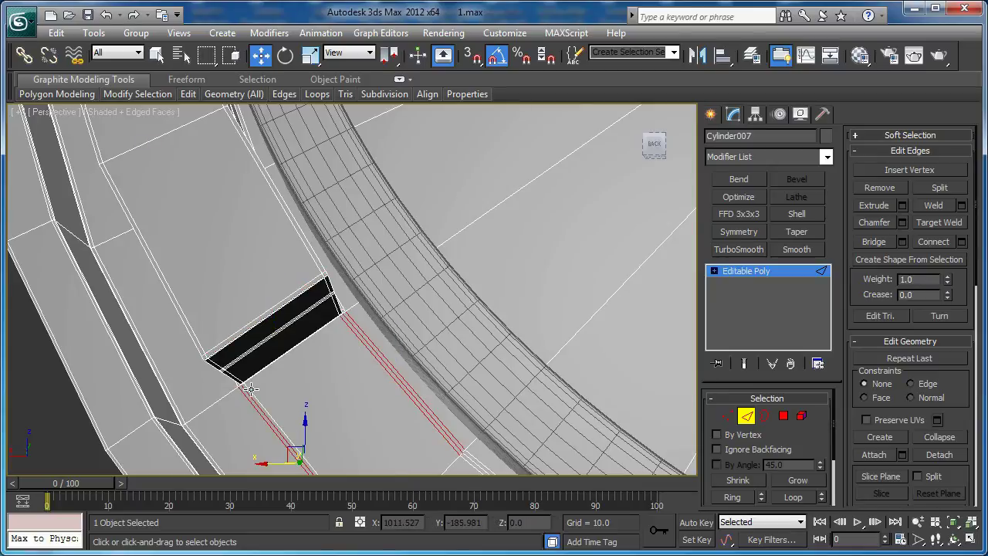
pyautogui.keyDown('alt'); pyautogui.moveTo(264, 389); pyautogui.dragTo(373, 328, button='middle'); pyautogui.keyUp('alt')
pyautogui.scroll(5, 389, 332)
pyautogui.moveTo(383, 367); pyautogui.dragTo(364, 348, button='middle')
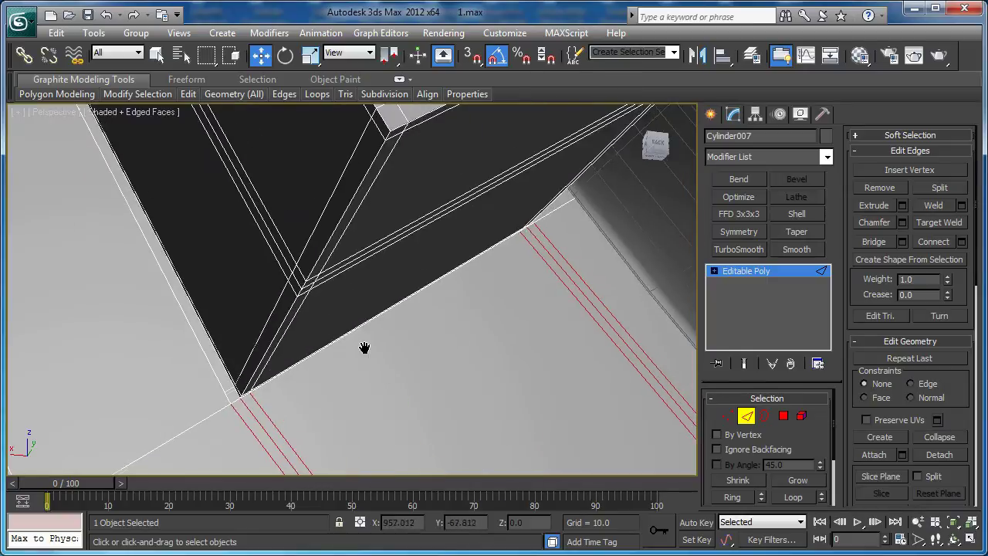
pyautogui.click(961, 241)
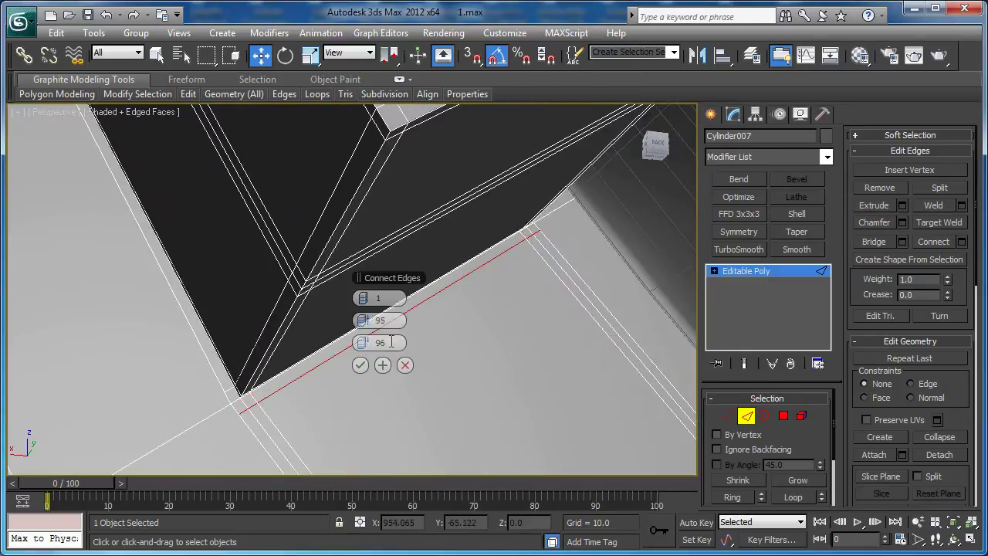
pyautogui.click(358, 365)
# Select the narrow polygon strip on the block's inner side and extrude it by 0.196 with a different extrusion type.
pyautogui.scroll(-3, 337, 354)
pyautogui.keyDown('alt'); pyautogui.moveTo(338, 354); pyautogui.dragTo(293, 332, button='middle'); pyautogui.keyUp('alt')
pyautogui.press('4')
pyautogui.moveTo(317, 309); pyautogui.dragTo(523, 405, button='middle')
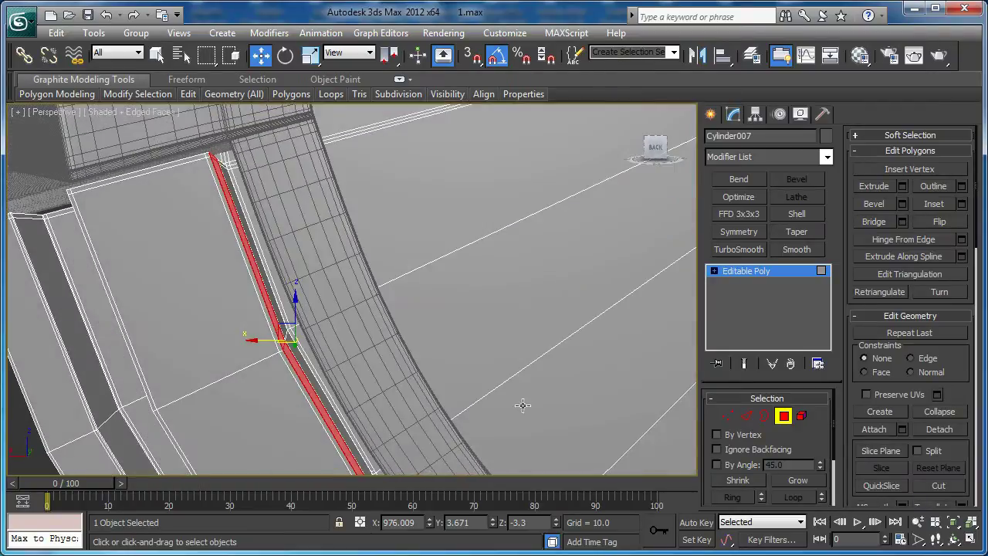
pyautogui.click(902, 186)
pyautogui.keyDown('alt'); pyautogui.moveTo(382, 348); pyautogui.dragTo(208, 317, button='middle'); pyautogui.keyUp('alt')
pyautogui.click(380, 301)
pyautogui.click(406, 331)
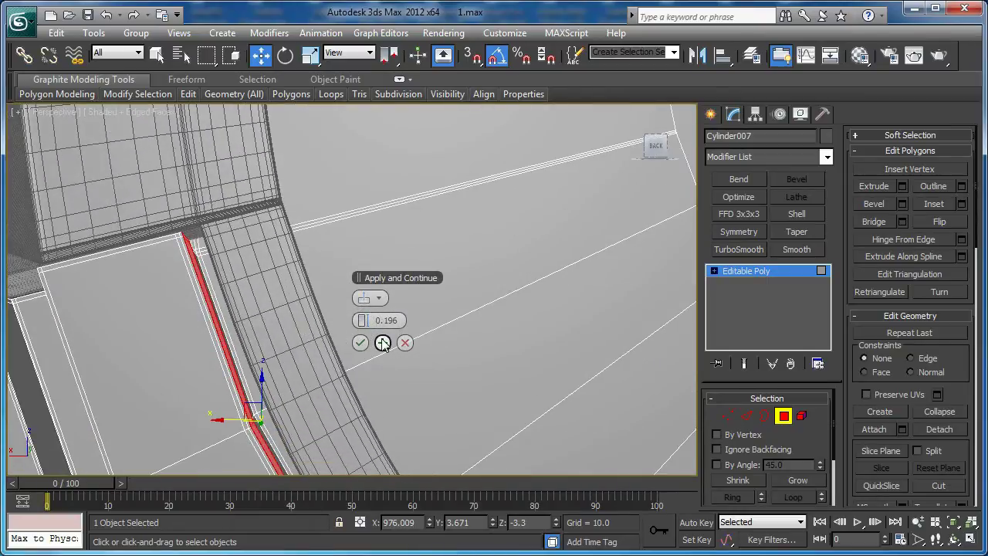
pyautogui.click(383, 343)
# Extrude the inner strip further toward the clip ring, judging its depth in Back view, and leave polygon editing.
pyautogui.moveTo(378, 320); pyautogui.dragTo(395, 321)
pyautogui.keyDown('alt'); pyautogui.moveTo(390, 320); pyautogui.dragTo(182, 347, button='middle'); pyautogui.keyUp('alt')
pyautogui.press('v')
pyautogui.press('f')
pyautogui.moveTo(204, 262); pyautogui.dragTo(178, 273, button='middle')
pyautogui.moveTo(371, 320); pyautogui.dragTo(366, 319)
pyautogui.click(382, 343)
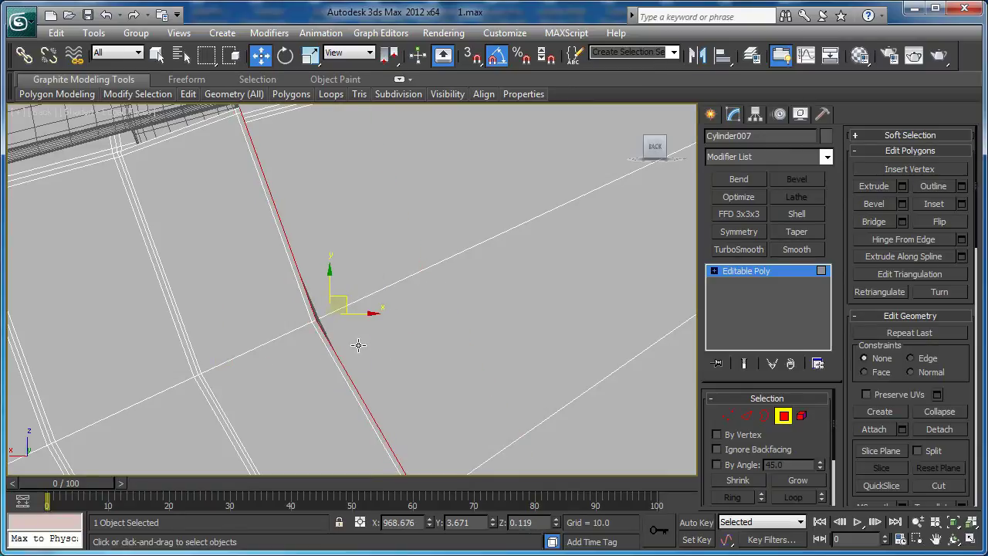
pyautogui.click(358, 344)
pyautogui.keyDown('alt'); pyautogui.moveTo(358, 344); pyautogui.dragTo(293, 377, button='middle'); pyautogui.keyUp('alt')
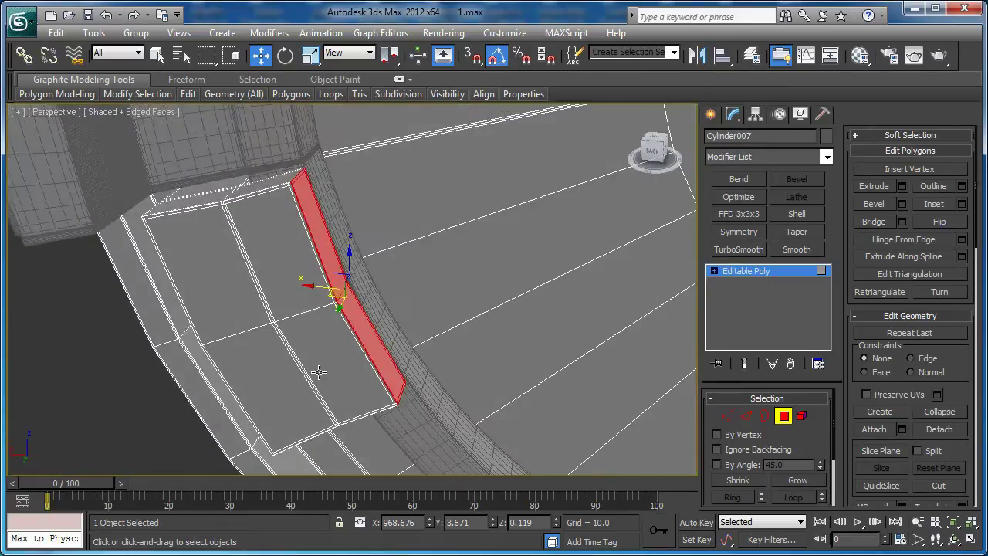
pyautogui.click(784, 418)
pyautogui.click(747, 233)
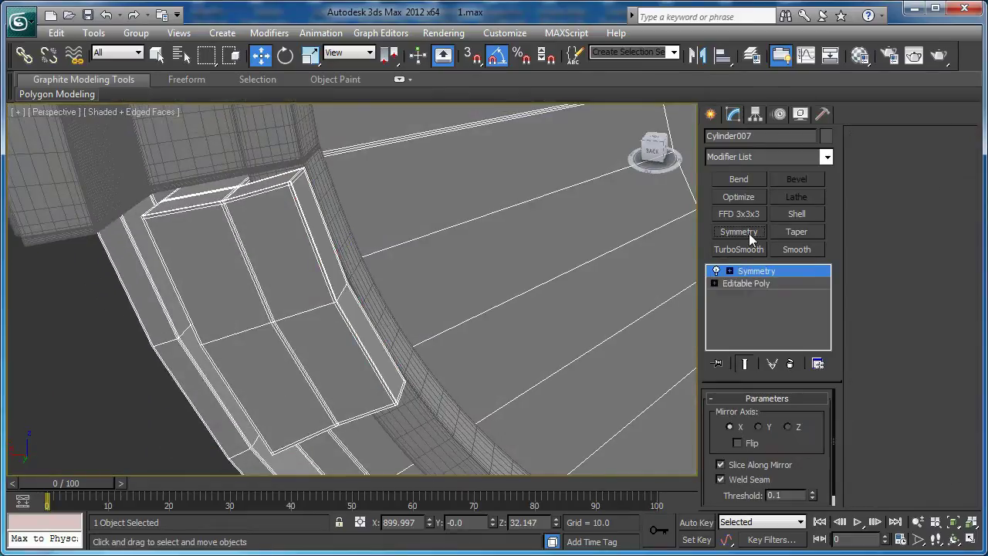
pyautogui.rightClick(756, 271)
pyautogui.click(794, 296)
# Preview the quarter disc with TurboSmooth at 2 iterations in plain shaded view, and delete the modifier.
pyautogui.click(739, 250)
pyautogui.press('F4')
pyautogui.moveTo(371, 260); pyautogui.dragTo(375, 274, button='middle')
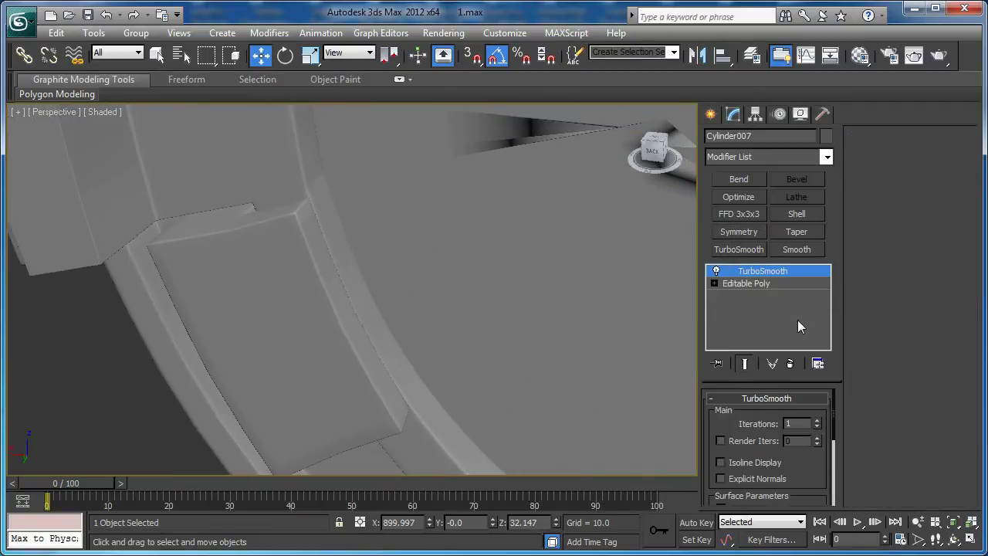
pyautogui.click(816, 421)
pyautogui.keyDown('alt'); pyautogui.moveTo(528, 337); pyautogui.dragTo(455, 359, button='middle'); pyautogui.keyUp('alt')
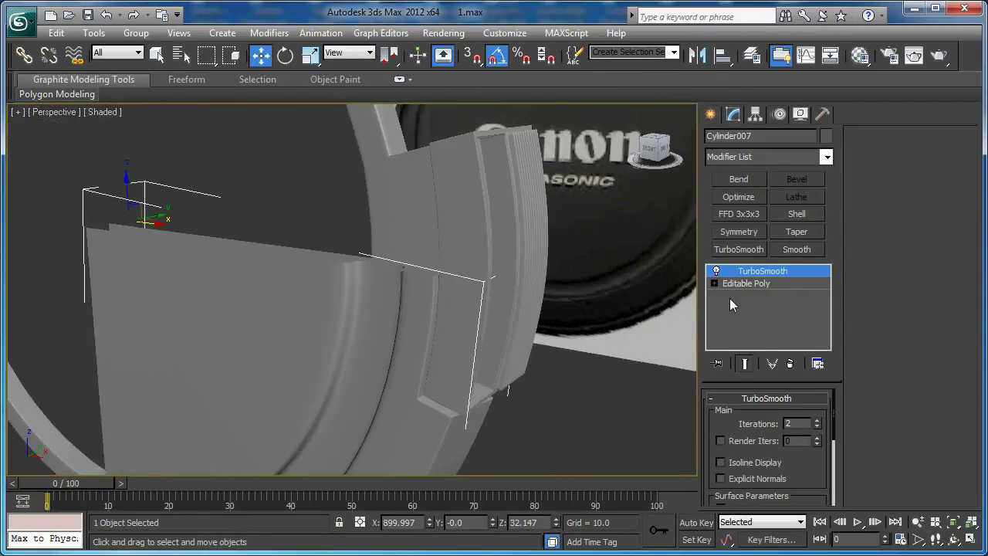
pyautogui.rightClick(764, 278)
pyautogui.click(746, 294)
# Add a Symmetry modifier on the X axis to the quarter disc and show its centre in Front view.
pyautogui.click(741, 231)
pyautogui.press('f')
pyautogui.press('z')
pyautogui.moveTo(300, 289); pyautogui.dragTo(265, 353, button='middle')
pyautogui.scroll(4, 266, 351)
pyautogui.moveTo(317, 200); pyautogui.dragTo(320, 273, button='middle')
pyautogui.scroll(2, 321, 273)
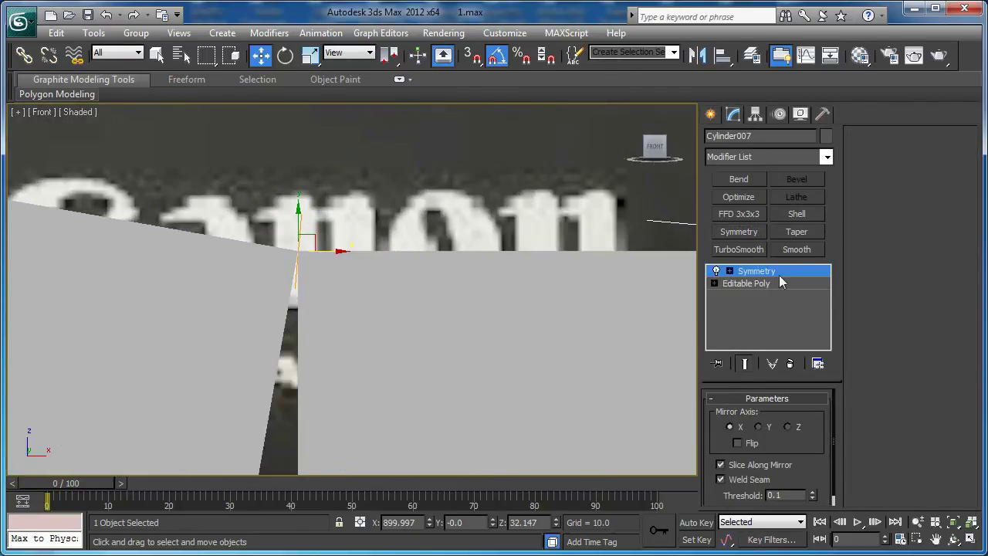
# Rotate the Symmetry's Mirror gizmo to a Y angle of 0 so the mirrored quarters form a half disc.
pyautogui.click(751, 284)
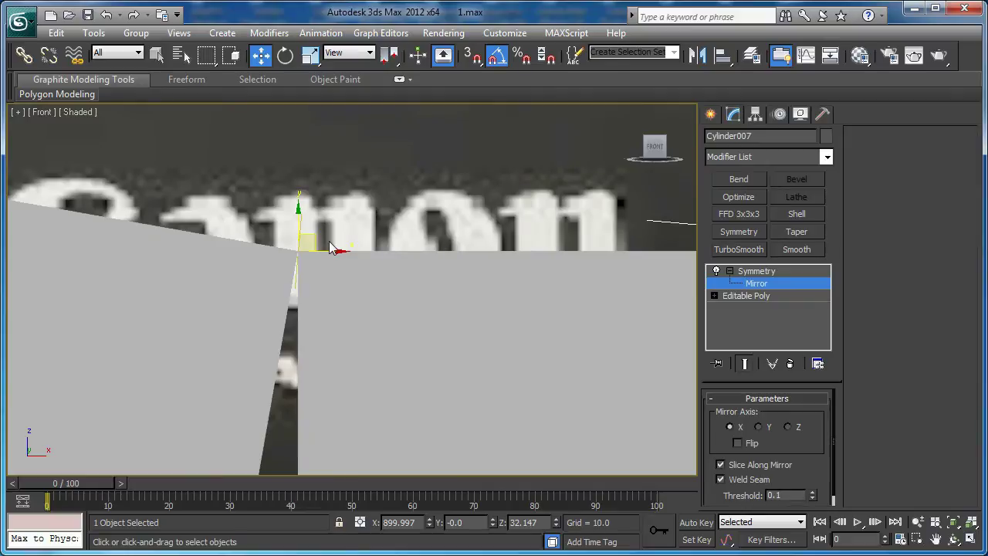
pyautogui.scroll(-2, 334, 247)
pyautogui.moveTo(331, 247); pyautogui.dragTo(403, 269, button='middle')
pyautogui.press('e')
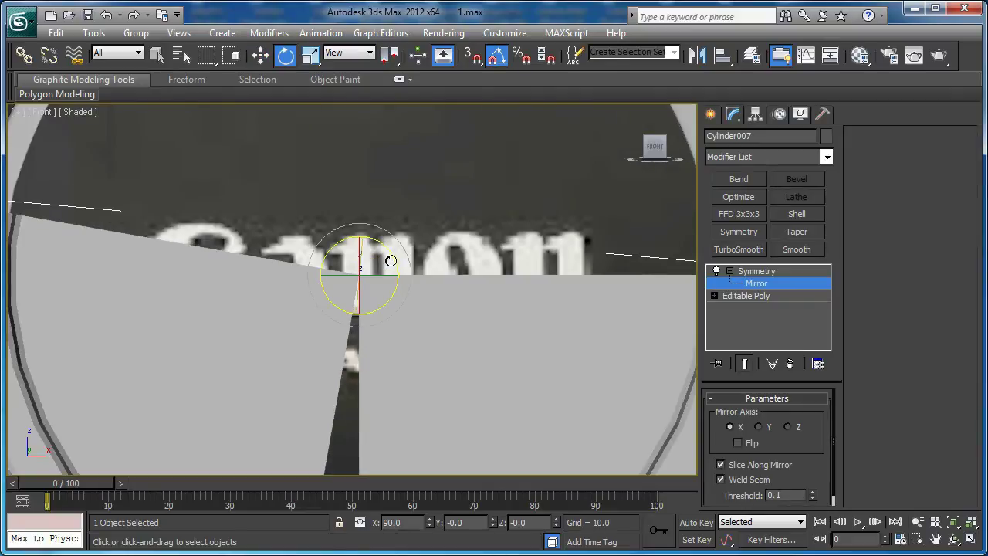
pyautogui.scroll(-2, 388, 256)
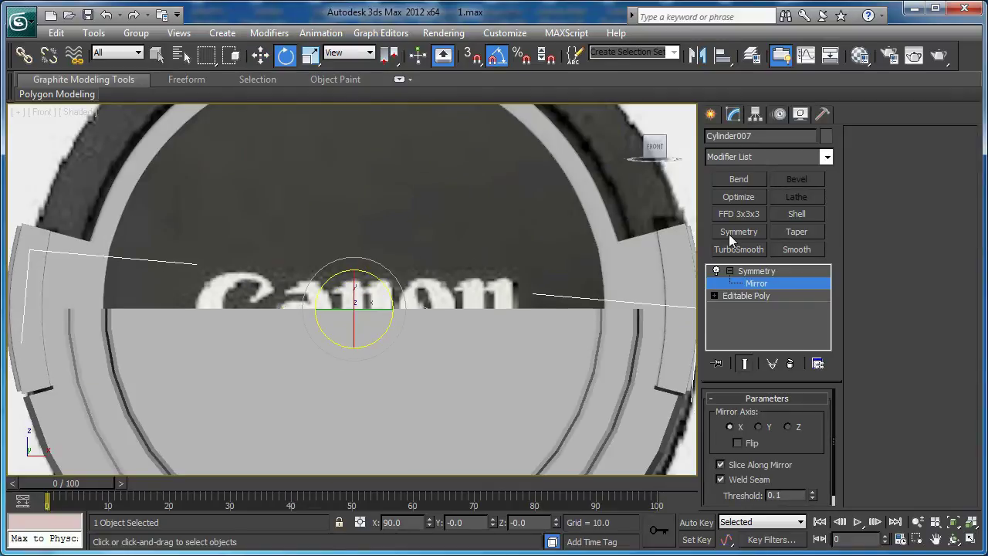
# Add a second Symmetry modifier on the X axis and rotate its Mirror gizmo so the half disc becomes a full disc.
pyautogui.click(734, 232)
pyautogui.click(731, 271)
pyautogui.click(754, 283)
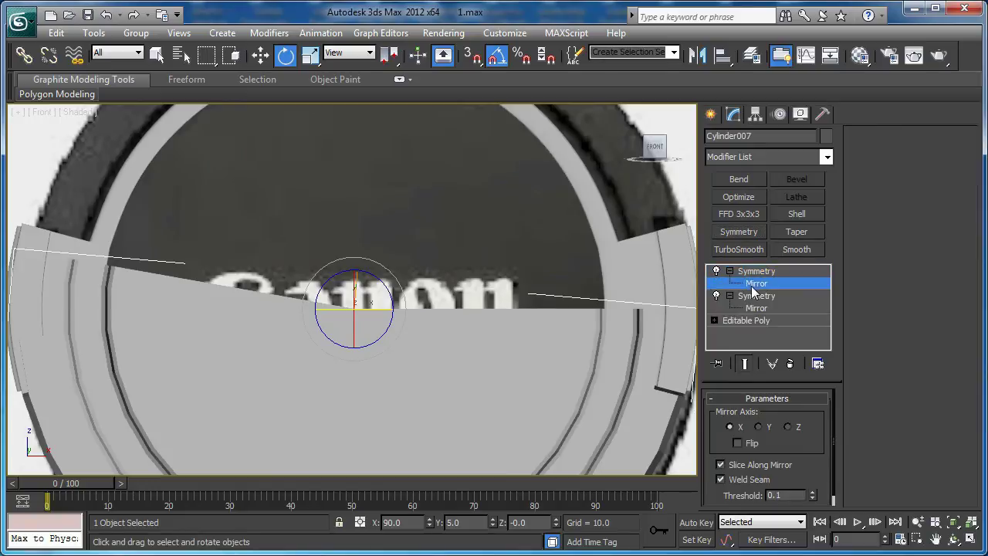
pyautogui.moveTo(385, 274); pyautogui.dragTo(431, 306)
pyautogui.moveTo(430, 306); pyautogui.dragTo(413, 308, button='middle')
# Convert the mirrored full disc to an Editable Poly, check its mesh in Perspective, and leave edge editing.
pyautogui.rightClick(448, 291)
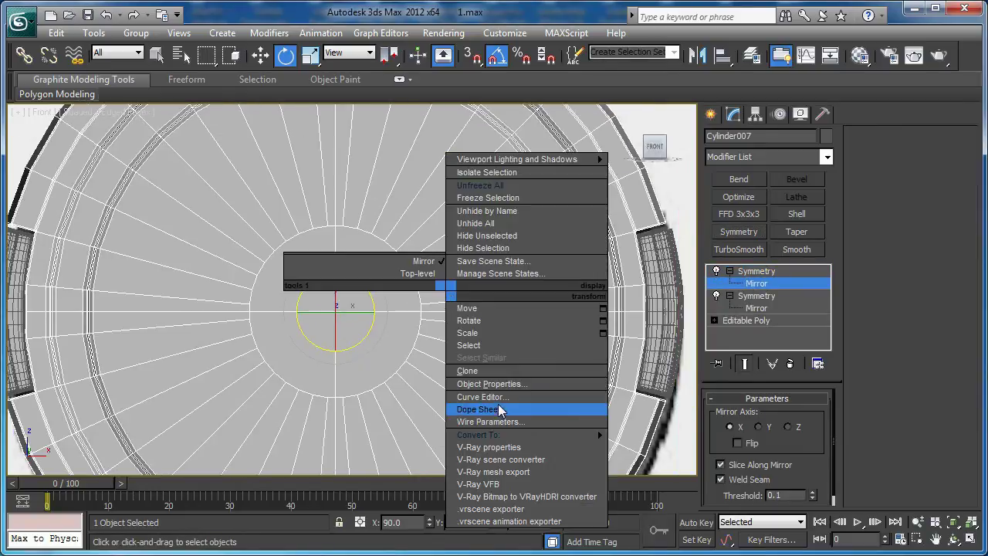
pyautogui.moveTo(583, 436)
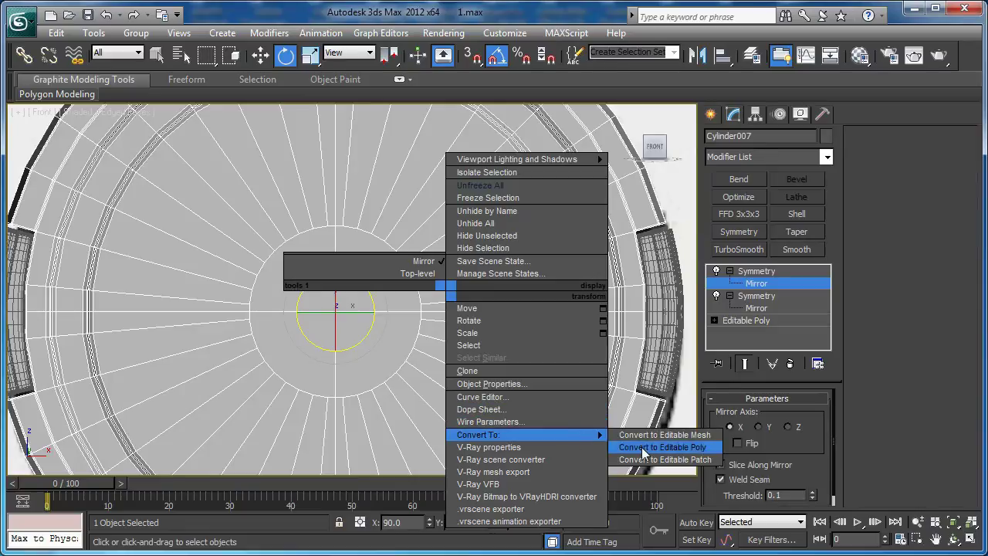
pyautogui.click(643, 449)
pyautogui.press('F3')
pyautogui.click(322, 327)
pyautogui.moveTo(349, 317)
pyautogui.mouseDown(button='middle')
pyautogui.moveTo(335, 320)
pyautogui.moveTo(337, 331)
pyautogui.mouseUp(button='middle')
pyautogui.press('p')
pyautogui.scroll(-5, 389, 314)
pyautogui.press('F3')
pyautogui.scroll(3, 444, 356)
pyautogui.keyDown('alt'); pyautogui.moveTo(443, 356); pyautogui.dragTo(338, 344, button='middle'); pyautogui.keyUp('alt')
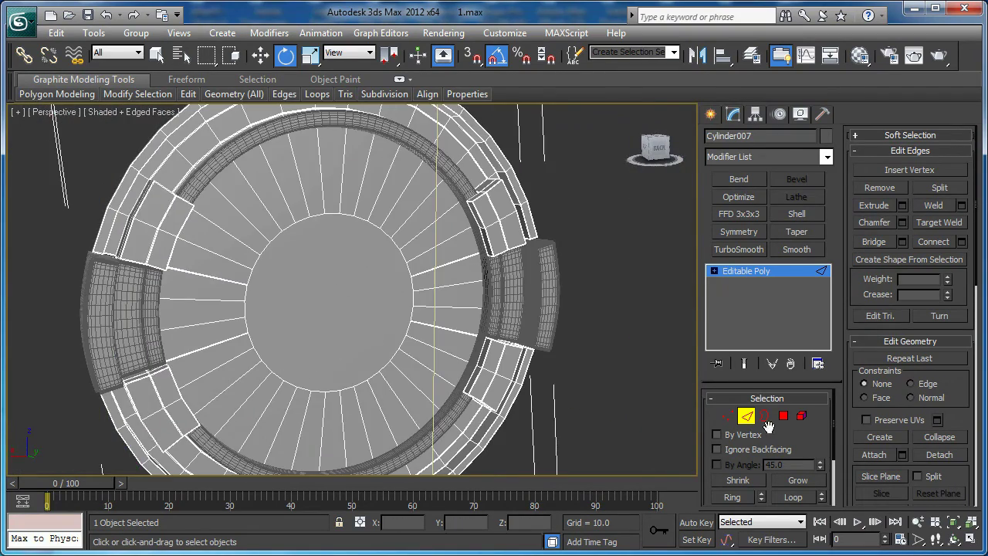
pyautogui.click(747, 418)
# Apply TurboSmooth with 2 iterations to the full disc and examine the side clip in plain shaded view.
pyautogui.click(739, 249)
pyautogui.press('F4')
pyautogui.scroll(4, 489, 327)
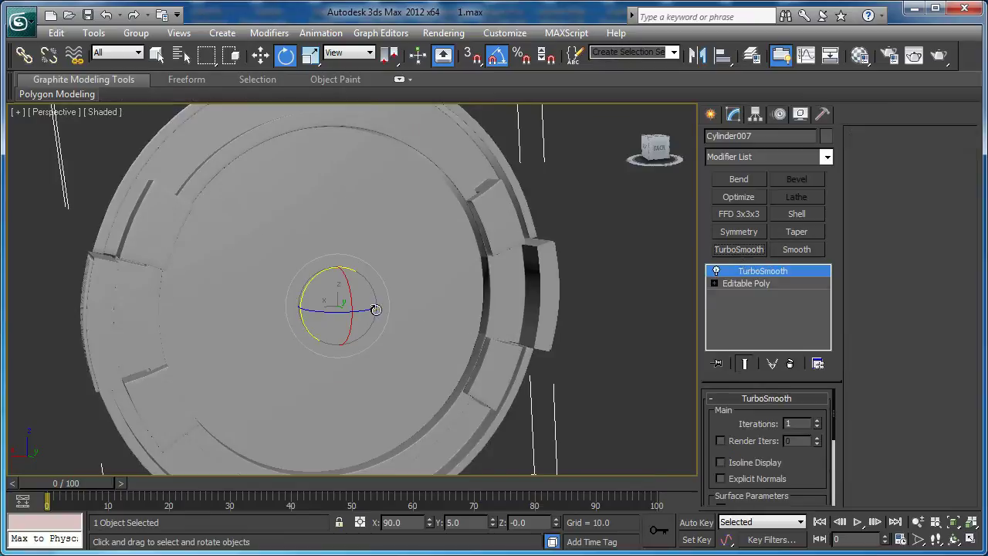
pyautogui.keyDown('alt'); pyautogui.moveTo(489, 327); pyautogui.dragTo(503, 317, button='middle'); pyautogui.keyUp('alt')
pyautogui.scroll(4, 503, 317)
pyautogui.keyDown('alt'); pyautogui.moveTo(319, 339); pyautogui.dragTo(326, 282, button='middle'); pyautogui.keyUp('alt')
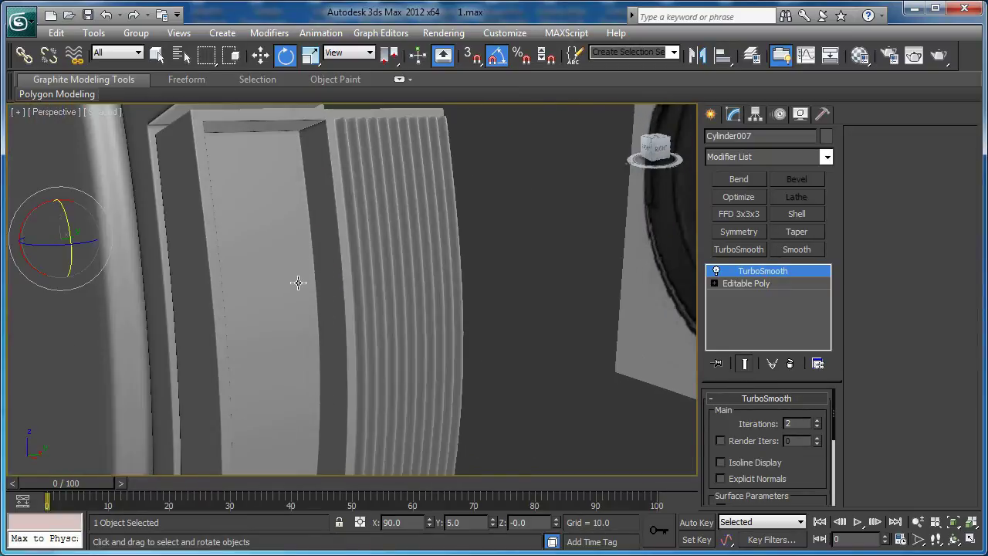
# Select all recessed strip polygons beside the fine ribs on the side clip's Editable Poly base, along its whole length.
pyautogui.press('F4')
pyautogui.click(290, 282)
pyautogui.click(721, 285)
pyautogui.press('4')
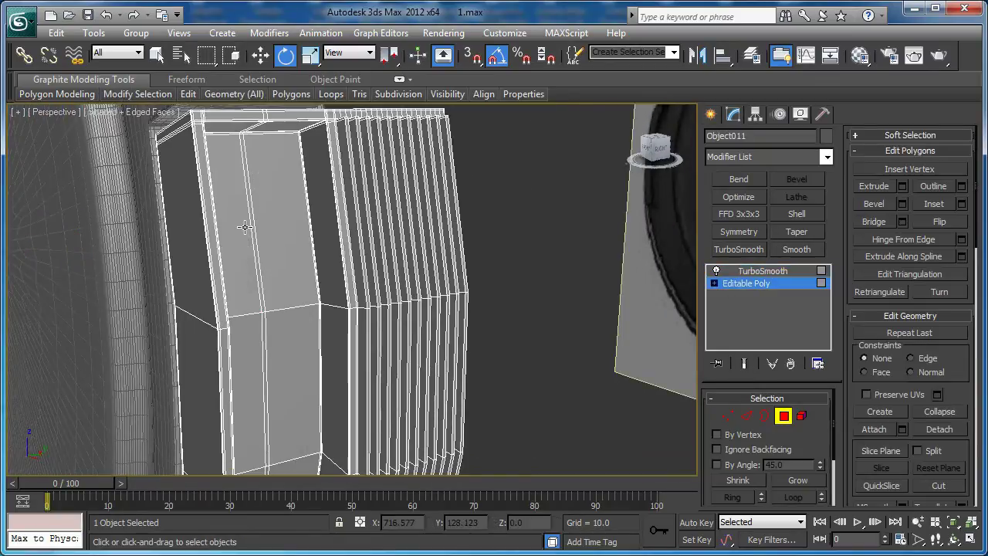
pyautogui.click(241, 221)
pyautogui.keyDown('ctrl'); pyautogui.click(303, 228); pyautogui.keyUp('ctrl')
pyautogui.hotkey('ctrl', 'z')
pyautogui.keyDown('ctrl'); pyautogui.click(287, 271); pyautogui.keyUp('ctrl')
pyautogui.keyDown('ctrl'); pyautogui.click(283, 333); pyautogui.keyUp('ctrl')
pyautogui.keyDown('ctrl'); pyautogui.click(245, 343); pyautogui.keyUp('ctrl')
pyautogui.moveTo(255, 433); pyautogui.dragTo(260, 253, button='middle')
pyautogui.keyDown('ctrl'); pyautogui.click(241, 340); pyautogui.keyUp('ctrl')
pyautogui.keyDown('ctrl'); pyautogui.click(269, 324); pyautogui.keyUp('ctrl')
pyautogui.keyDown('alt'); pyautogui.moveTo(270, 324); pyautogui.dragTo(260, 304, button='middle'); pyautogui.keyUp('alt')
pyautogui.scroll(5, 288, 370)
pyautogui.scroll(-6, 288, 371)
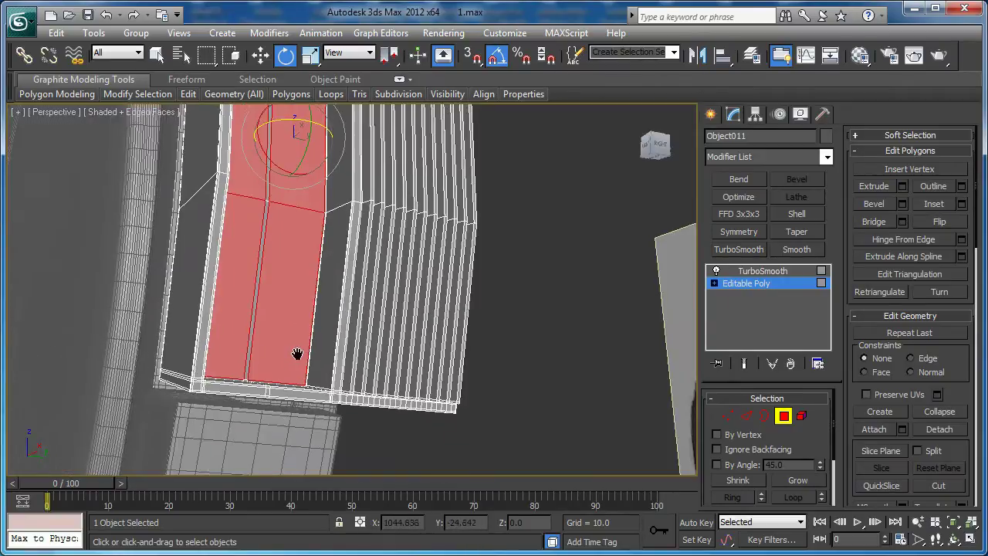
# Clone the selected recessed strip polygons to a new object and leave polygon editing on the clip.
pyautogui.press('z')
pyautogui.keyDown('alt'); pyautogui.moveTo(250, 274); pyautogui.dragTo(293, 327, button='middle'); pyautogui.keyUp('alt')
pyautogui.scroll(4, 375, 305)
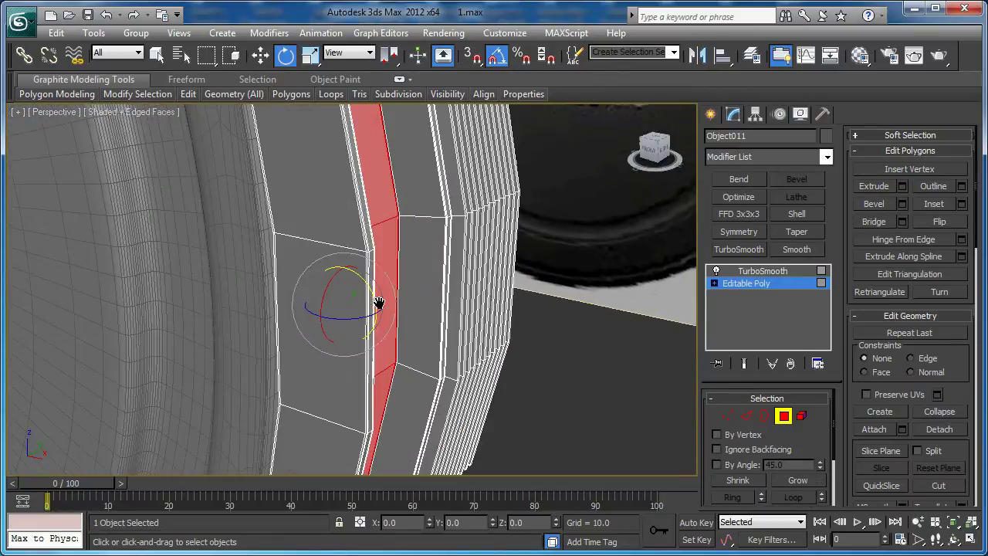
pyautogui.press('w')
pyautogui.moveTo(386, 318); pyautogui.dragTo(417, 323)
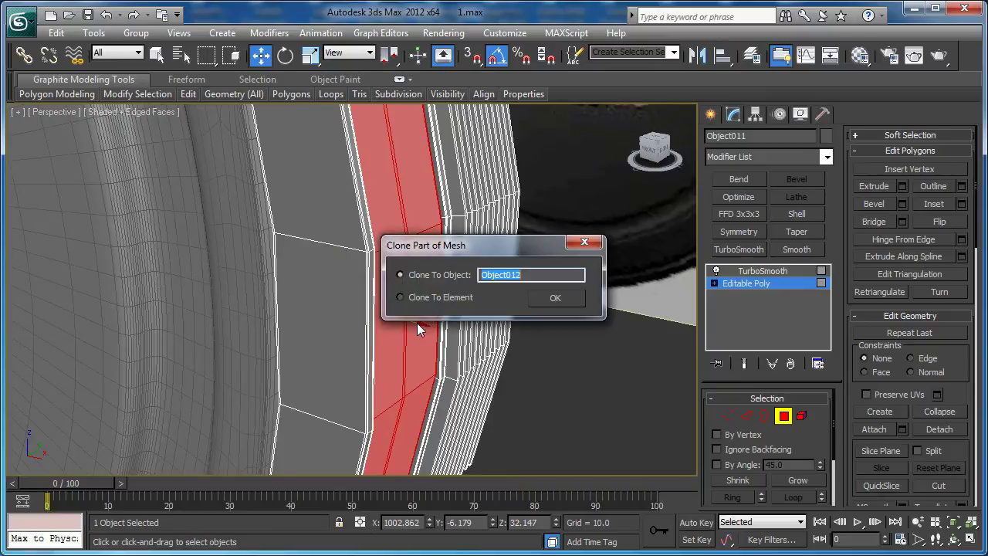
pyautogui.click(556, 297)
pyautogui.click(784, 415)
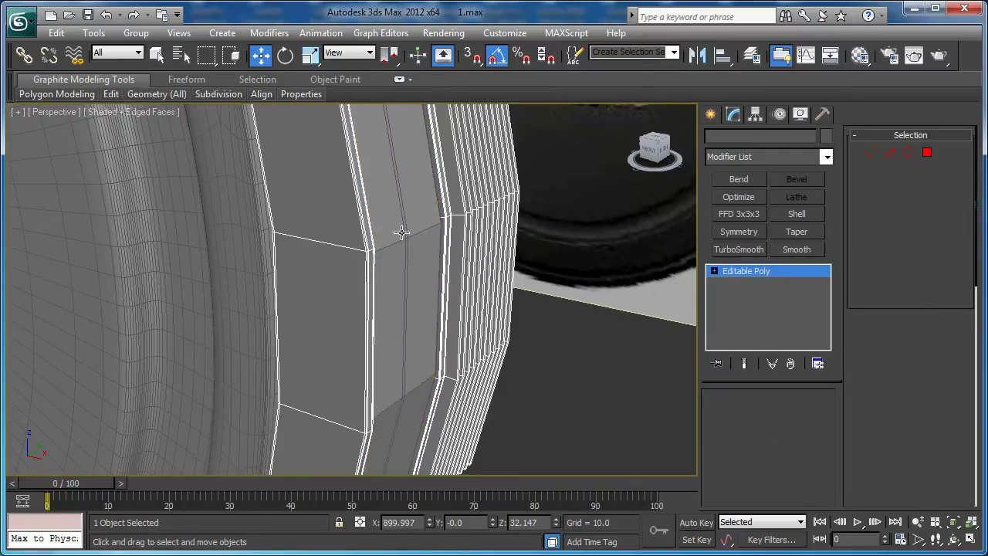
# Select the cloned strip's narrow support edge loops along its middle and borders, and remove them.
pyautogui.click(401, 232)
pyautogui.press('2')
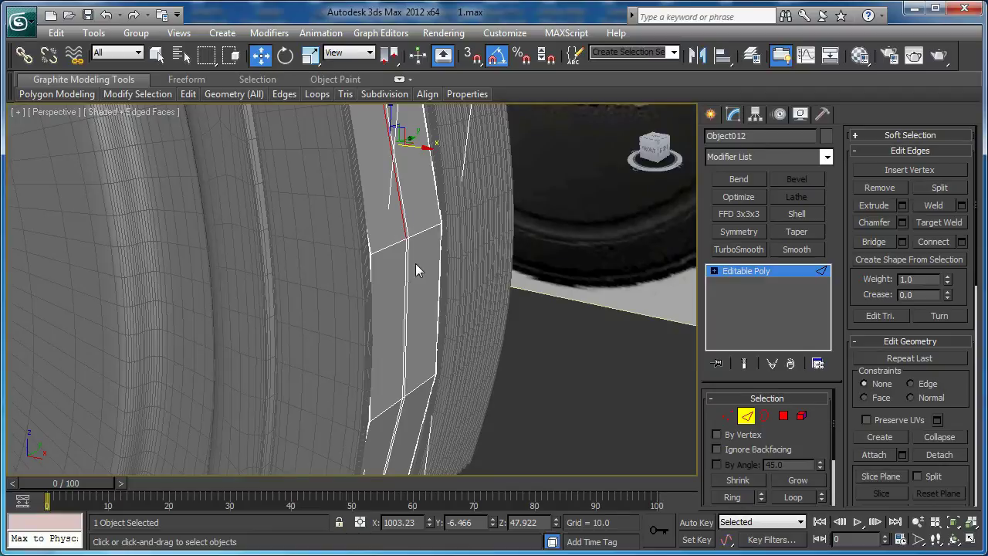
pyautogui.press('F3')
pyautogui.click(390, 287)
pyautogui.moveTo(390, 287)
pyautogui.keyDown('alt'); pyautogui.mouseDown(button='middle')
pyautogui.moveTo(349, 294)
pyautogui.moveTo(394, 415)
pyautogui.moveTo(386, 336)
pyautogui.moveTo(464, 393)
pyautogui.mouseUp(button='middle'); pyautogui.keyUp('alt')
pyautogui.press('F3')
pyautogui.scroll(3, 383, 289)
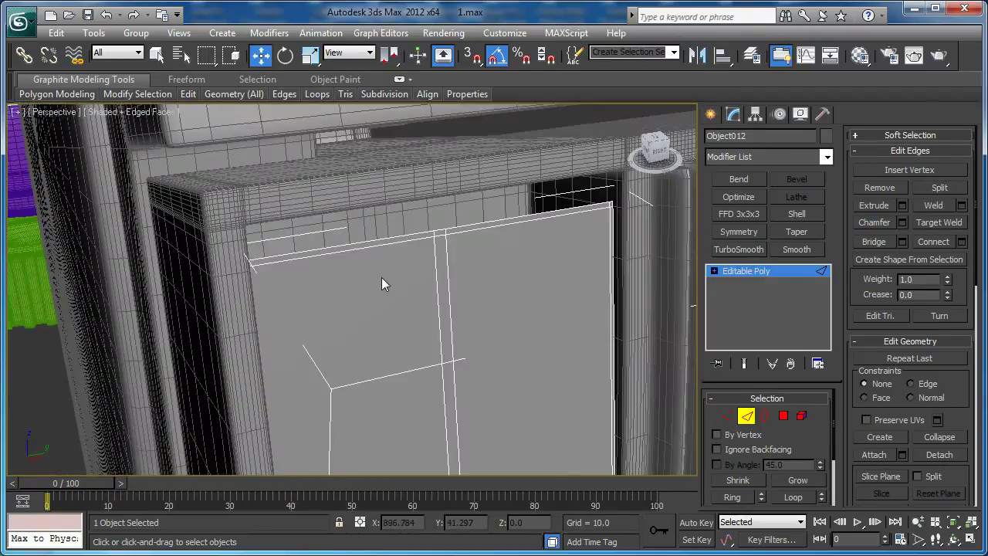
pyautogui.keyDown('alt'); pyautogui.moveTo(609, 279); pyautogui.dragTo(397, 207, button='middle'); pyautogui.keyUp('alt')
pyautogui.scroll(2, 360, 214)
pyautogui.scroll(3, 323, 389)
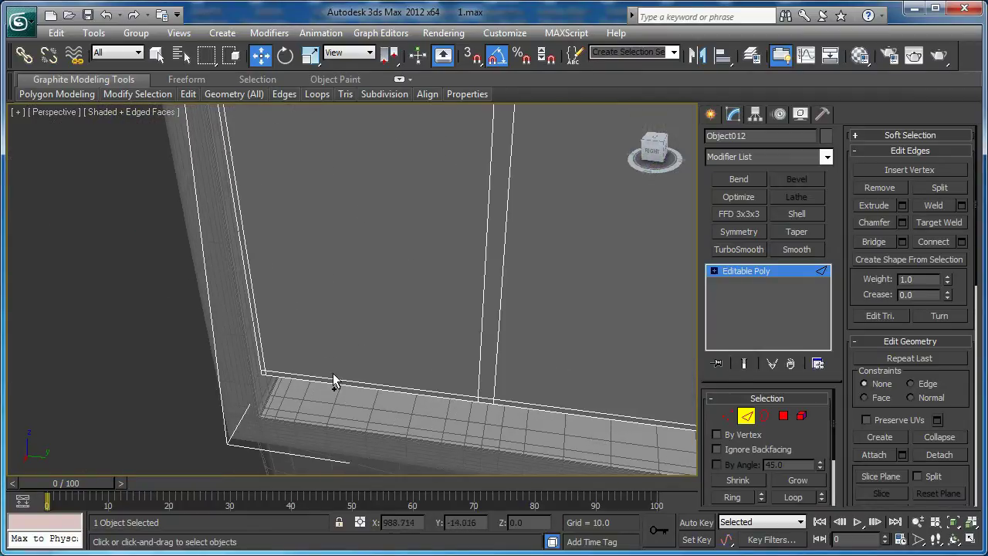
pyautogui.click(784, 499)
pyautogui.keyDown('alt'); pyautogui.moveTo(376, 322); pyautogui.dragTo(556, 255, button='middle'); pyautogui.keyUp('alt')
pyautogui.click(869, 187)
# Select the long side edges of the cloned strip and connect them with 9 segments.
pyautogui.keyDown('alt'); pyautogui.moveTo(598, 193); pyautogui.dragTo(452, 279, button='middle'); pyautogui.keyUp('alt')
pyautogui.keyDown('alt'); pyautogui.moveTo(401, 241); pyautogui.dragTo(426, 313, button='middle'); pyautogui.keyUp('alt')
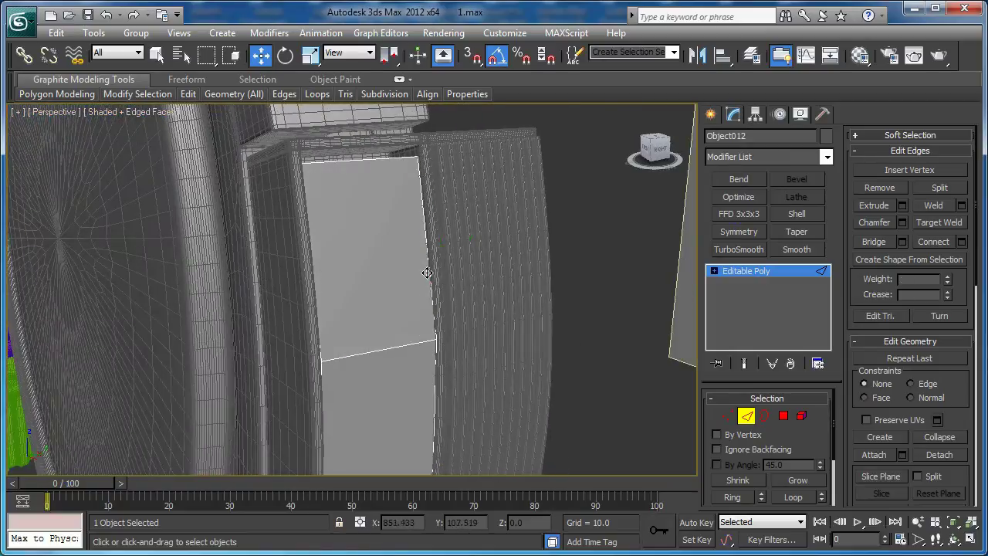
pyautogui.keyDown('alt'); pyautogui.moveTo(430, 388); pyautogui.dragTo(401, 339, button='middle'); pyautogui.keyUp('alt')
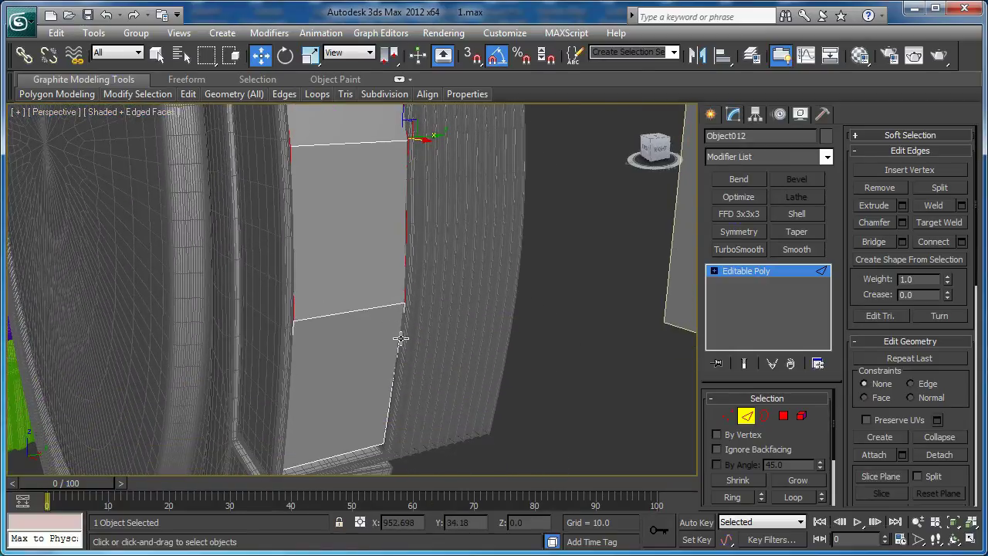
pyautogui.click(961, 242)
pyautogui.keyDown('alt'); pyautogui.moveTo(357, 231); pyautogui.dragTo(327, 341, button='middle'); pyautogui.keyUp('alt')
pyautogui.moveTo(368, 302); pyautogui.dragTo(369, 272)
pyautogui.moveTo(308, 293); pyautogui.dragTo(257, 302, button='middle')
pyautogui.scroll(-3, 236, 298)
pyautogui.click(368, 299)
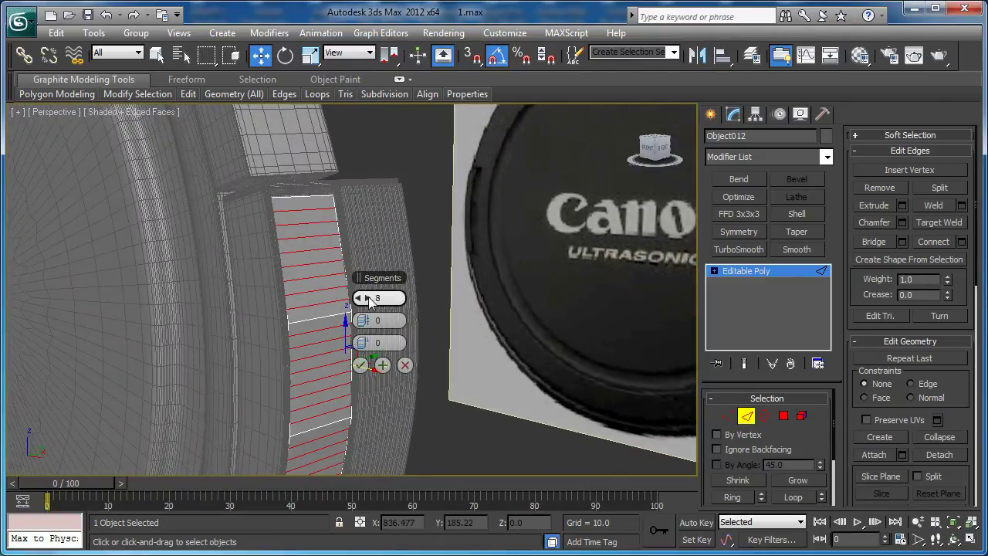
pyautogui.click(369, 298)
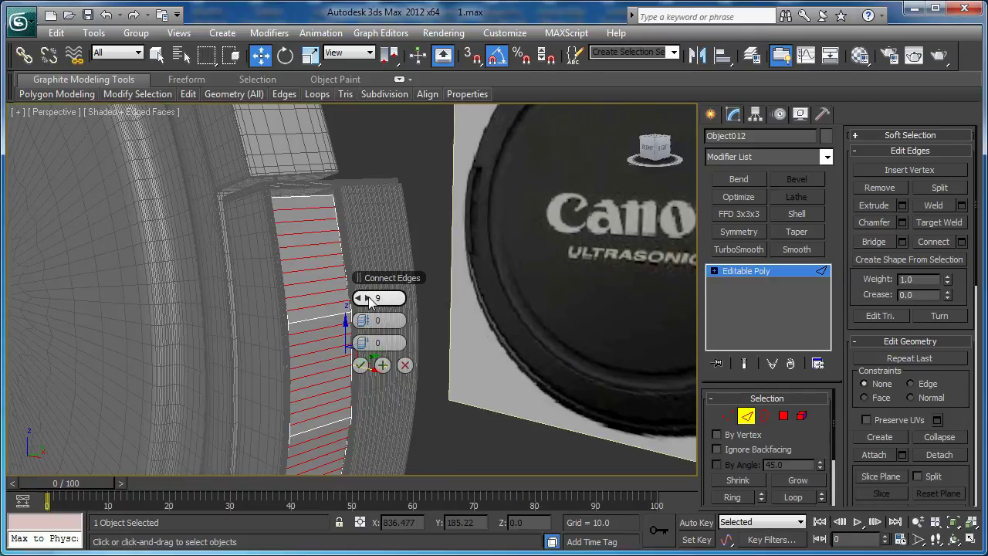
pyautogui.click(361, 367)
# Select every second crosswise edge along the strip and pull them outward along X to form zigzag grip ridges.
pyautogui.keyDown('alt'); pyautogui.moveTo(351, 339); pyautogui.dragTo(317, 277, button='middle'); pyautogui.keyUp('alt')
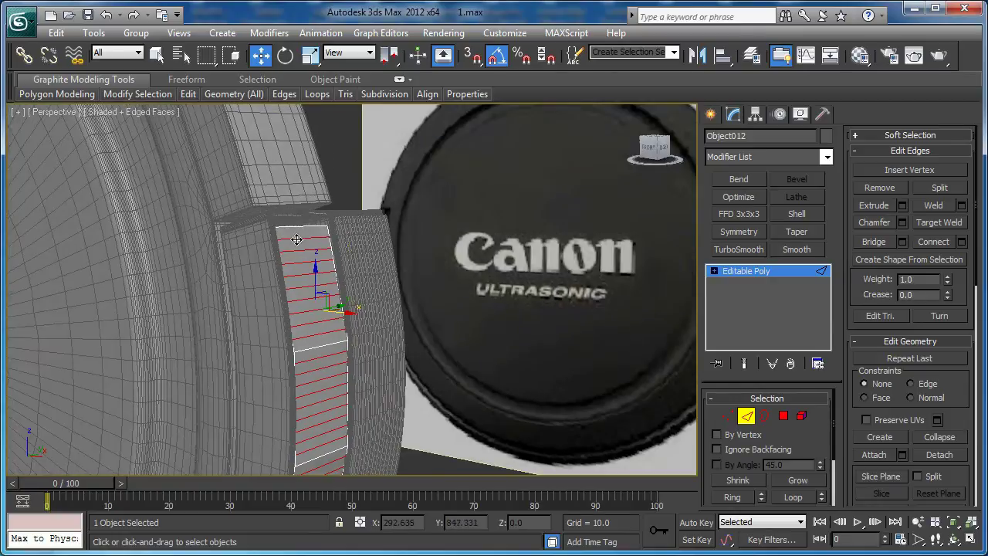
pyautogui.click(298, 241)
pyautogui.keyDown('ctrl'); pyautogui.click(308, 287); pyautogui.keyUp('ctrl')
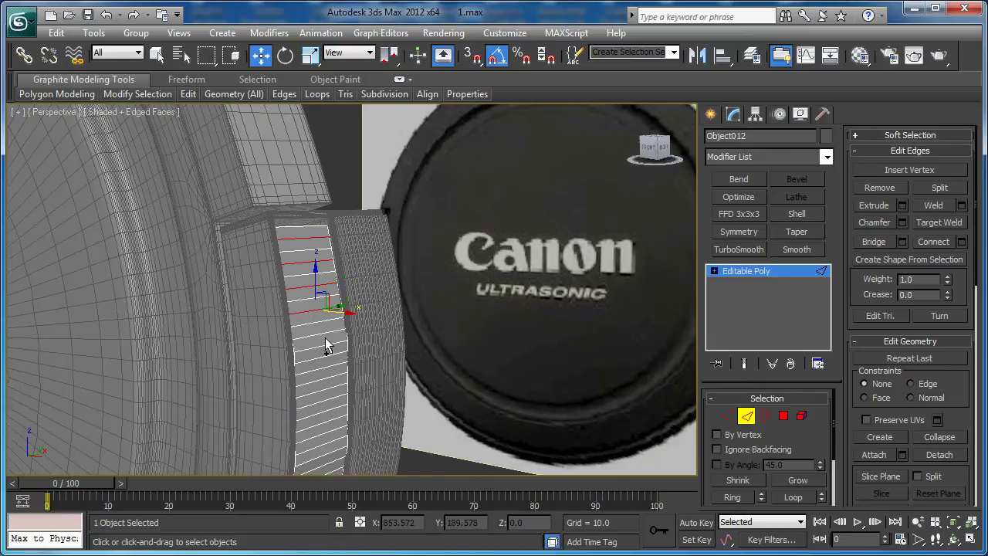
pyautogui.keyDown('alt'); pyautogui.moveTo(324, 363); pyautogui.dragTo(319, 322, button='middle'); pyautogui.keyUp('alt')
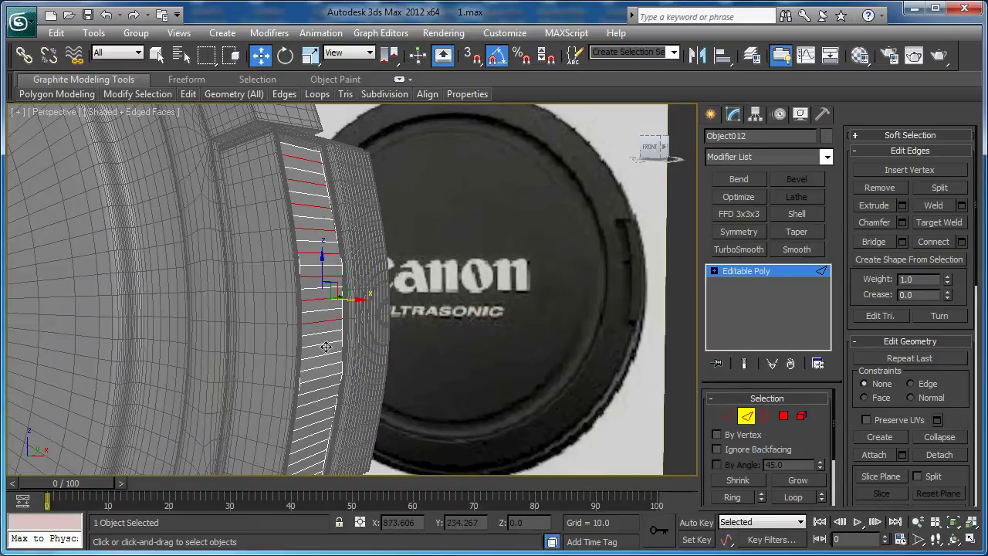
pyautogui.keyDown('alt'); pyautogui.moveTo(321, 391); pyautogui.dragTo(295, 243, button='middle'); pyautogui.keyUp('alt')
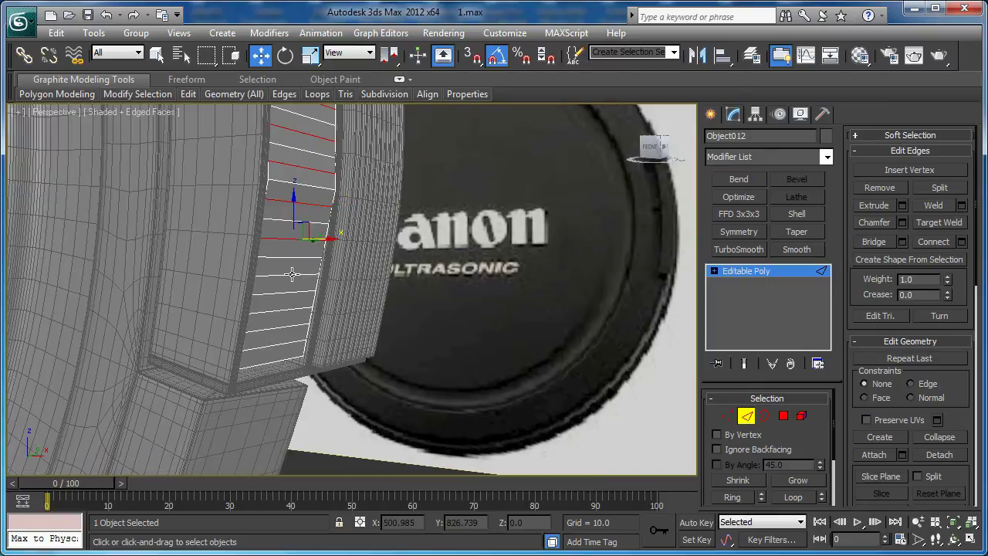
pyautogui.keyDown('alt'); pyautogui.moveTo(276, 344); pyautogui.dragTo(356, 259, button='middle'); pyautogui.keyUp('alt')
pyautogui.scroll(-2, 357, 255)
pyautogui.moveTo(340, 369); pyautogui.dragTo(373, 396, button='middle')
pyautogui.scroll(4, 338, 268)
pyautogui.moveTo(372, 405); pyautogui.dragTo(387, 406)
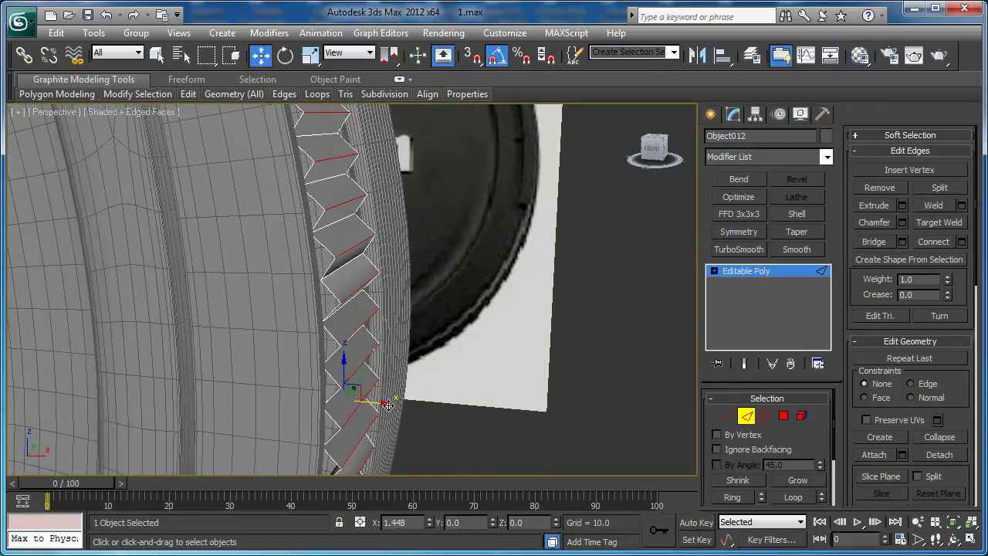
pyautogui.moveTo(387, 403)
pyautogui.keyDown('alt'); pyautogui.mouseDown(button='middle')
pyautogui.moveTo(402, 370)
pyautogui.moveTo(379, 404)
pyautogui.moveTo(386, 393)
pyautogui.mouseUp(button='middle'); pyautogui.keyUp('alt')
pyautogui.moveTo(388, 417); pyautogui.dragTo(391, 418)
pyautogui.keyDown('alt'); pyautogui.moveTo(370, 209); pyautogui.dragTo(285, 213, button='middle'); pyautogui.keyUp('alt')
pyautogui.keyDown('alt'); pyautogui.moveTo(354, 350); pyautogui.dragTo(235, 386, button='middle'); pyautogui.keyUp('alt')
# Chamfer the selected edges of the grip ridges.
pyautogui.click(902, 223)
pyautogui.keyDown('alt'); pyautogui.moveTo(242, 263); pyautogui.dragTo(353, 325, button='middle'); pyautogui.keyUp('alt')
pyautogui.moveTo(360, 300); pyautogui.dragTo(357, 302)
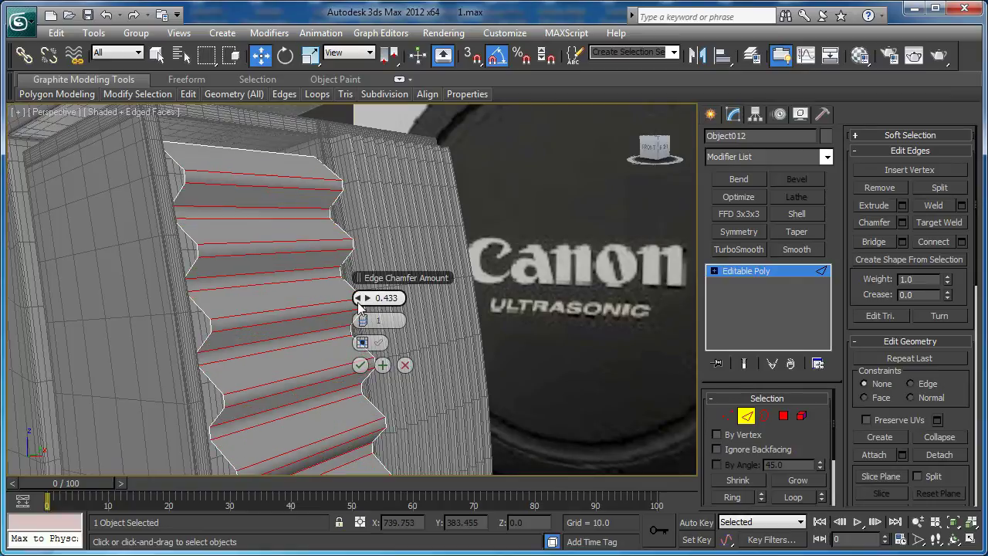
pyautogui.write('5')
pyautogui.press('Return')
pyautogui.keyDown('alt'); pyautogui.moveTo(440, 261); pyautogui.dragTo(423, 296, button='middle'); pyautogui.keyUp('alt')
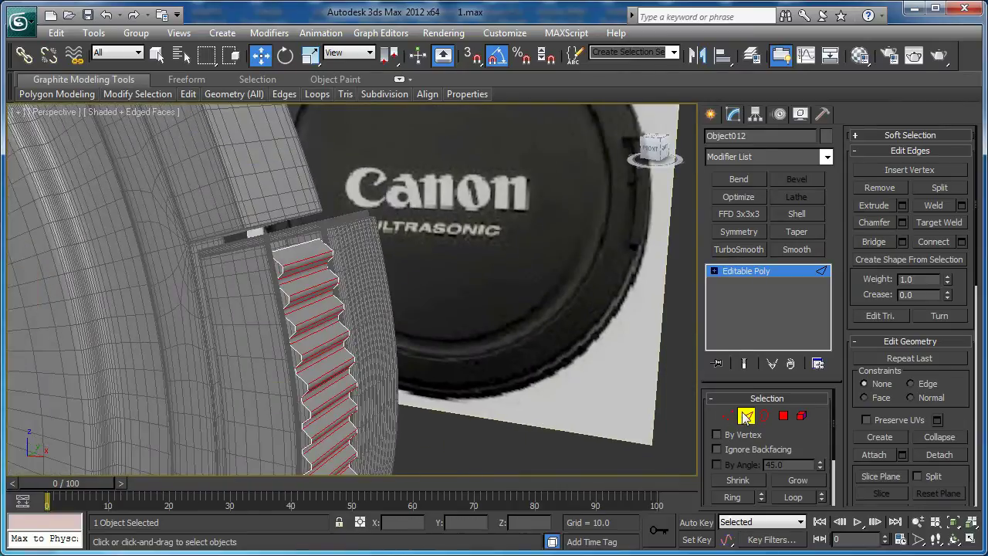
# Leave edge editing and centre the ridged strip's pivot on the object.
pyautogui.click(746, 417)
pyautogui.keyDown('alt'); pyautogui.moveTo(348, 327); pyautogui.dragTo(492, 289, button='middle'); pyautogui.keyUp('alt')
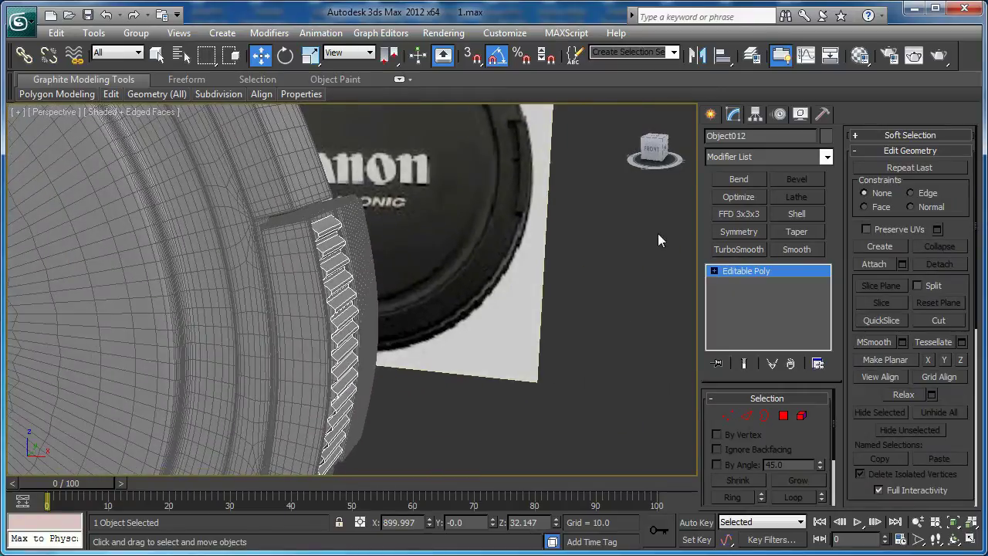
pyautogui.click(756, 116)
pyautogui.click(764, 210)
pyautogui.click(758, 289)
pyautogui.click(734, 115)
# Move the ridged strip about 2 units inward along X and scale it to about 104% in Y and Z.
pyautogui.keyDown('alt'); pyautogui.moveTo(480, 319); pyautogui.dragTo(472, 257, button='middle'); pyautogui.keyUp('alt')
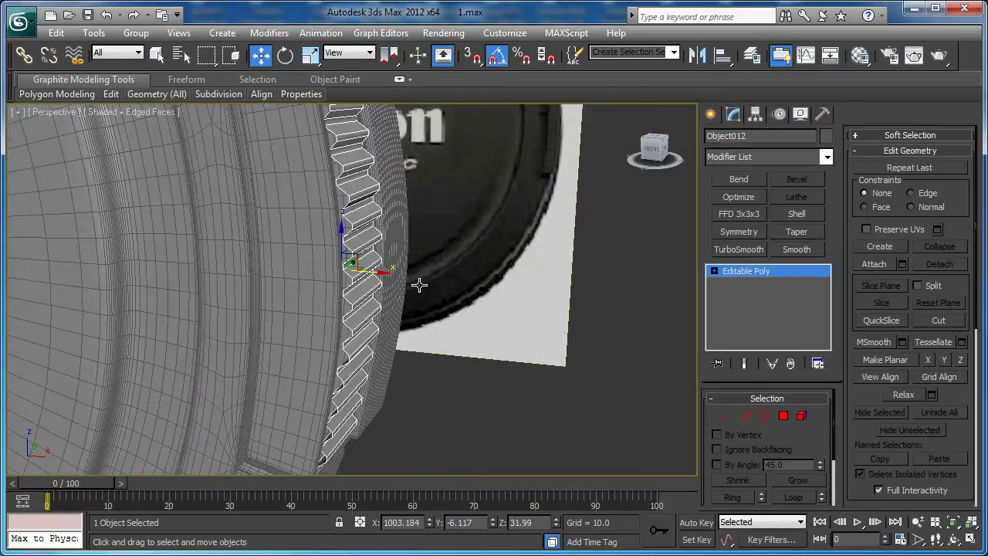
pyautogui.moveTo(373, 273); pyautogui.dragTo(357, 270)
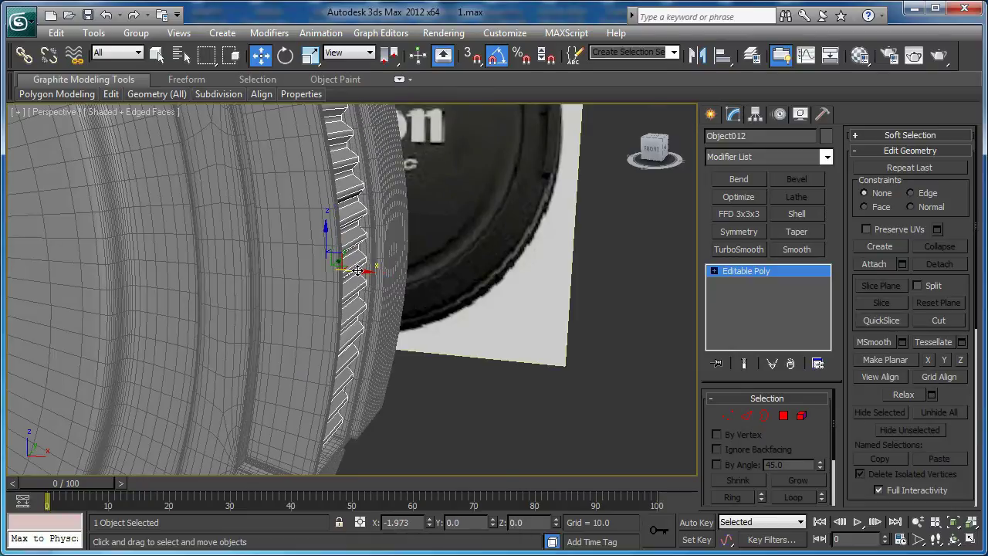
pyautogui.keyDown('alt'); pyautogui.moveTo(357, 270); pyautogui.dragTo(353, 348, button='middle'); pyautogui.keyUp('alt')
pyautogui.press('r')
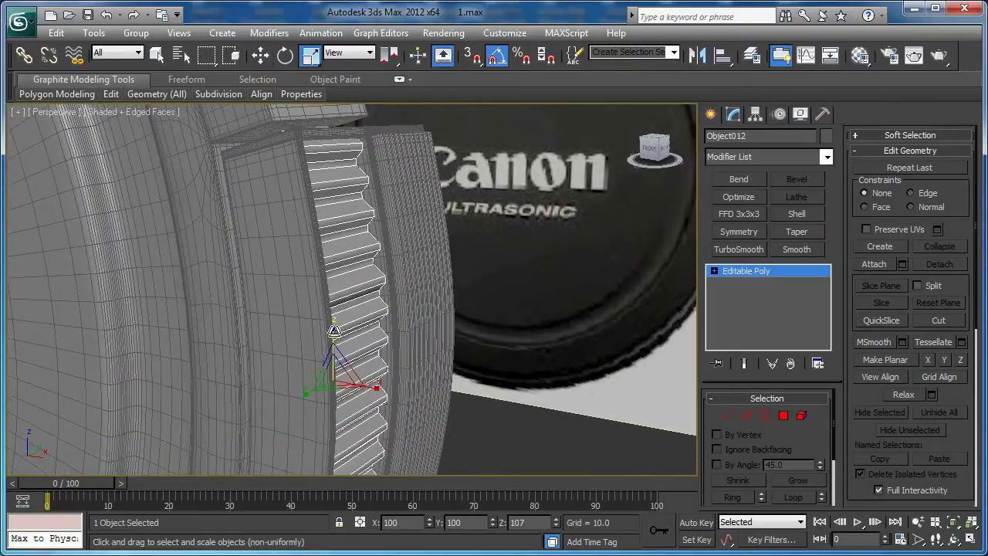
pyautogui.keyDown('alt'); pyautogui.moveTo(332, 332); pyautogui.dragTo(390, 352, button='middle'); pyautogui.keyUp('alt')
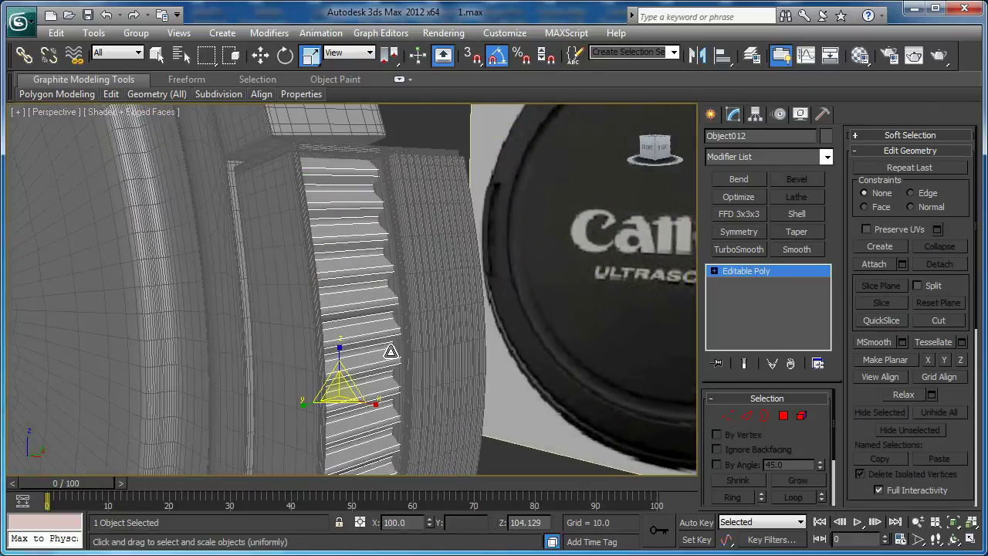
pyautogui.moveTo(671, 301); pyautogui.dragTo(650, 289, button='middle')
# Add a Symmetry modifier on the X axis to the ridged strip and show the disc as wireframe in Front view.
pyautogui.press('f')
pyautogui.scroll(-4, 541, 306)
pyautogui.scroll(-4, 521, 314)
pyautogui.moveTo(517, 315); pyautogui.dragTo(574, 309, button='middle')
pyautogui.scroll(-2, 573, 308)
pyautogui.moveTo(373, 312); pyautogui.dragTo(411, 308, button='middle')
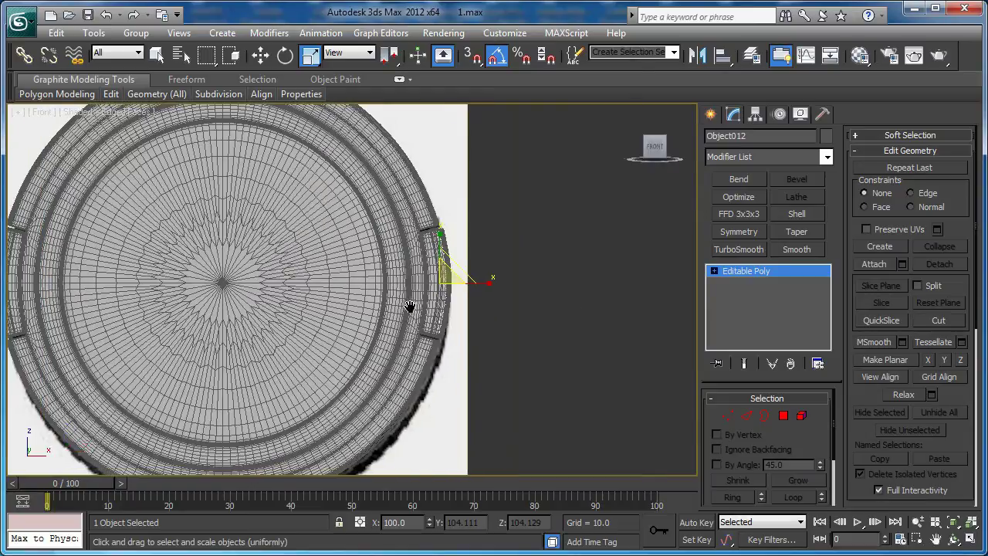
pyautogui.click(739, 231)
pyautogui.press('F3')
pyautogui.scroll(3, 451, 240)
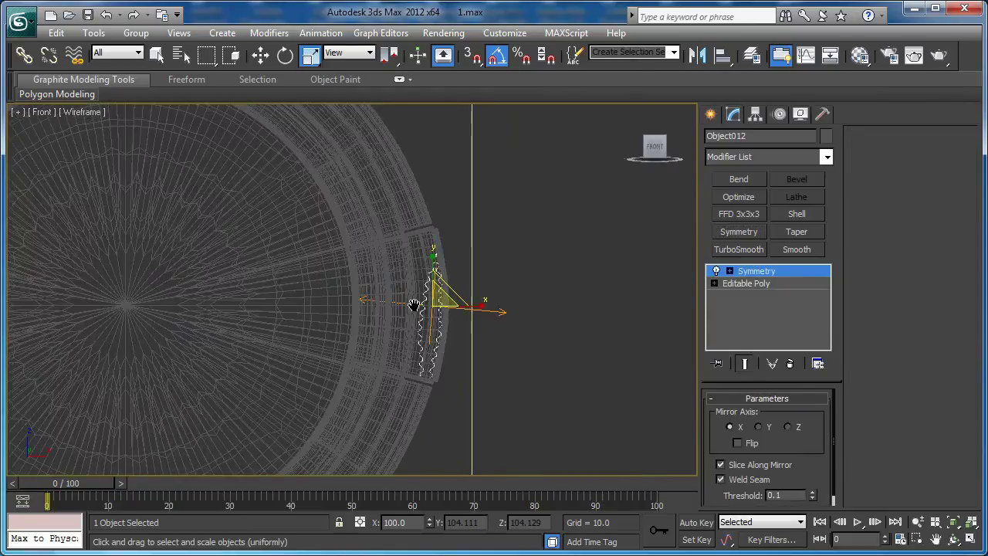
# Move the strip's Symmetry Mirror gizmo onto the disc's centre using vertex snapping, and turn snapping off.
pyautogui.click(755, 283)
pyautogui.press('w')
pyautogui.moveTo(462, 307); pyautogui.dragTo(243, 311)
pyautogui.moveTo(162, 309); pyautogui.dragTo(158, 309)
pyautogui.moveTo(182, 309); pyautogui.dragTo(283, 327, button='middle')
pyautogui.scroll(3, 282, 328)
pyautogui.moveTo(255, 296); pyautogui.dragTo(253, 295)
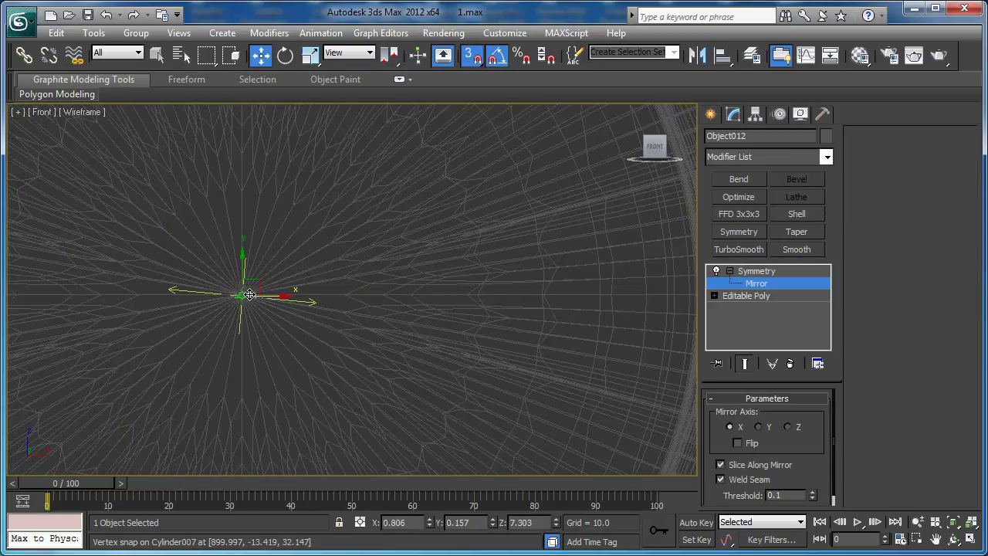
pyautogui.moveTo(249, 295); pyautogui.dragTo(415, 286, button='middle')
pyautogui.scroll(-3, 315, 311)
pyautogui.press('s')
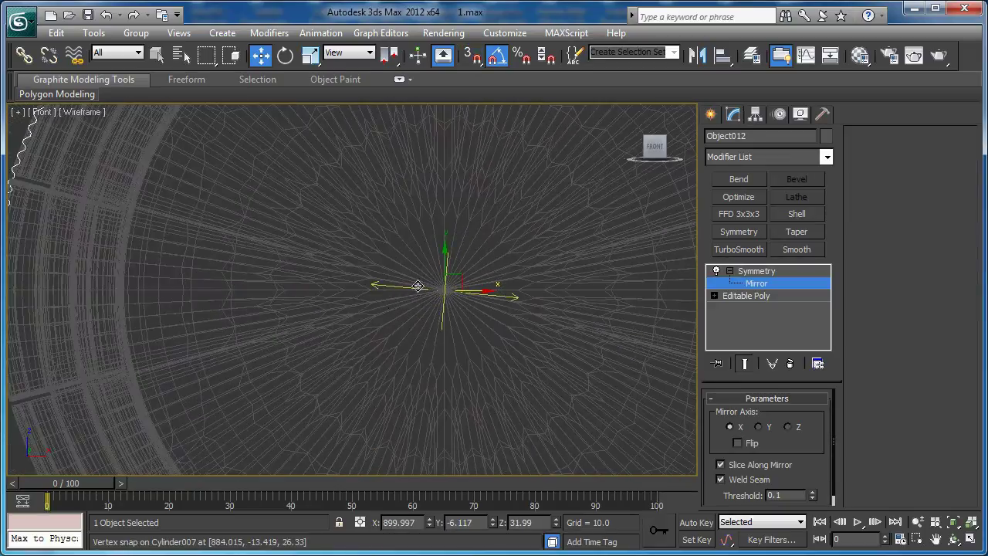
# Rotate the strip's Mirror gizmo to a Y angle of 0 and show the clip in shaded Perspective view.
pyautogui.press('e')
pyautogui.moveTo(484, 271)
pyautogui.mouseDown(button='middle')
pyautogui.moveTo(402, 275)
pyautogui.moveTo(372, 300)
pyautogui.moveTo(446, 327)
pyautogui.moveTo(376, 313)
pyautogui.mouseUp(button='middle')
pyautogui.press('p')
pyautogui.press('F3')
pyautogui.scroll(3, 446, 326)
pyautogui.press('F4')
pyautogui.scroll(3, 376, 307)
pyautogui.scroll(3, 287, 312)
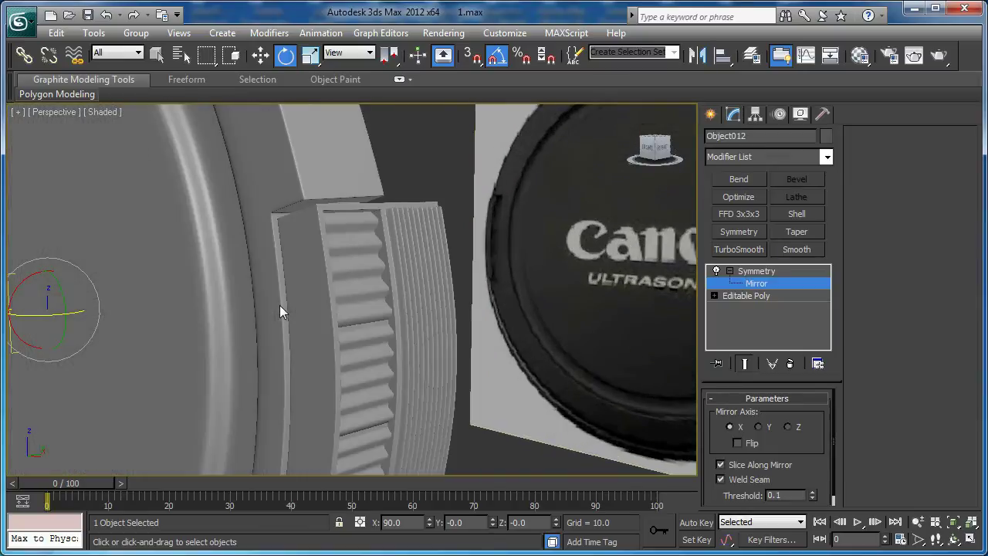
# Convert the mirrored ridged strip to an Editable Poly and add a TurboSmooth modifier with 1 iteration.
pyautogui.rightClick(279, 305)
pyautogui.moveTo(335, 444)
pyautogui.click(486, 456)
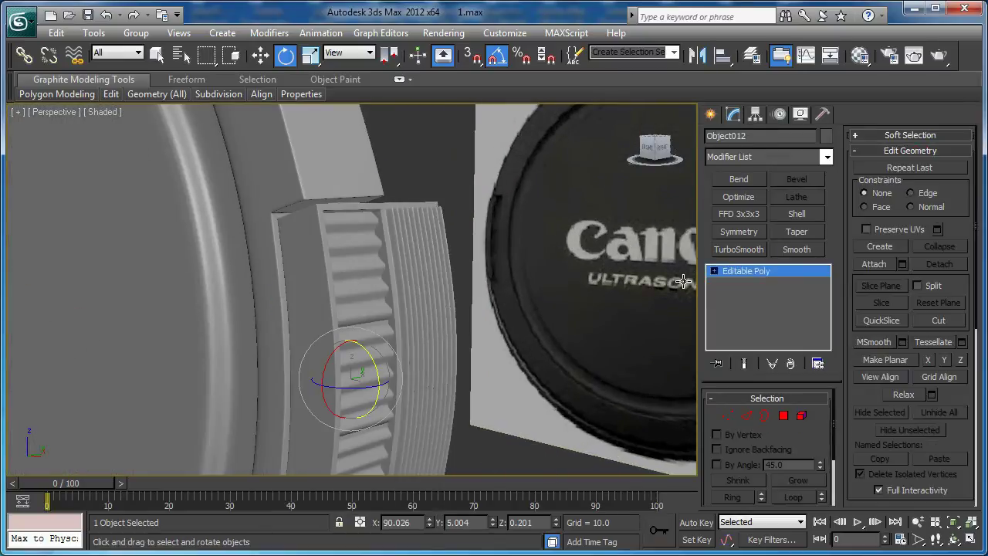
pyautogui.click(732, 248)
pyautogui.press('F4')
pyautogui.scroll(3, 421, 331)
pyautogui.press('F4')
pyautogui.scroll(-4, 363, 342)
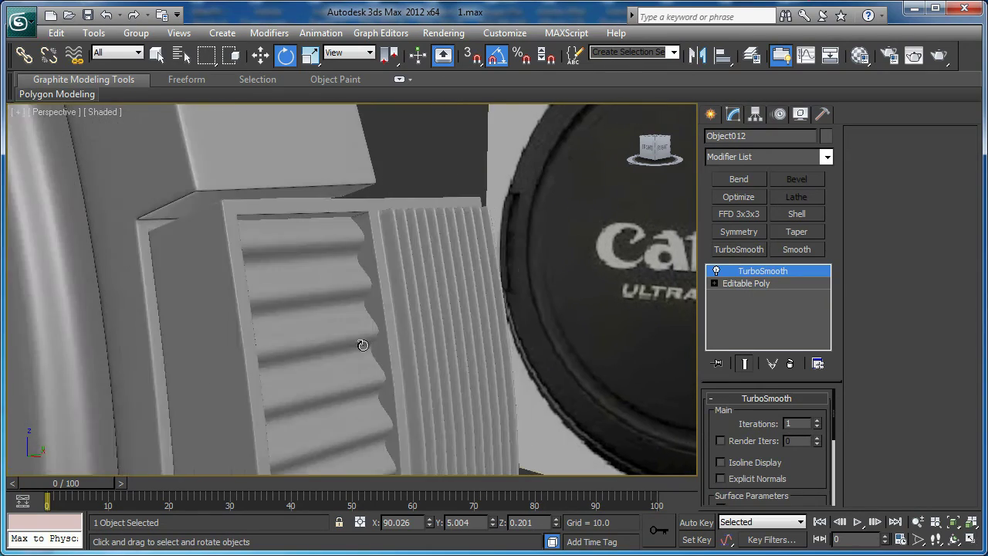
# Group the lens cap's disc, side clips and ridged strips into a single group.
pyautogui.moveTo(360, 298)
pyautogui.keyDown('alt'); pyautogui.mouseDown(button='middle')
pyautogui.moveTo(360, 250)
pyautogui.moveTo(317, 261)
pyautogui.moveTo(420, 271)
pyautogui.moveTo(222, 332)
pyautogui.moveTo(448, 306)
pyautogui.moveTo(461, 264)
pyautogui.moveTo(309, 216)
pyautogui.mouseUp(button='middle'); pyautogui.keyUp('alt')
pyautogui.press('F4')
pyautogui.click(461, 262)
pyautogui.click(131, 32)
pyautogui.click(156, 48)
pyautogui.click(493, 310)
pyautogui.keyDown('alt'); pyautogui.moveTo(492, 310); pyautogui.dragTo(391, 285, button='middle'); pyautogui.keyUp('alt')
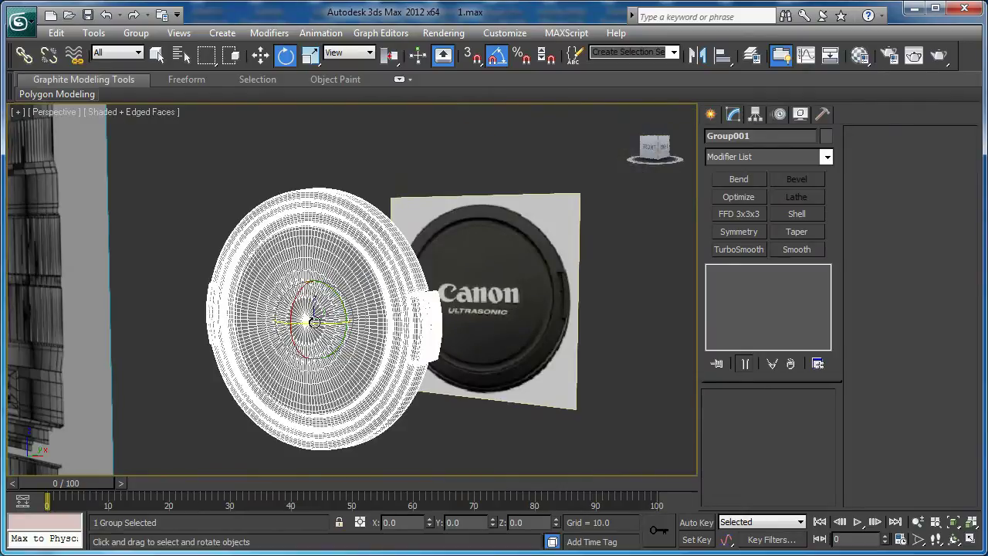
# Rotate the cap group -90 degrees about X in Top view and hide the edged faces.
pyautogui.press('t')
pyautogui.moveTo(360, 320); pyautogui.dragTo(364, 252)
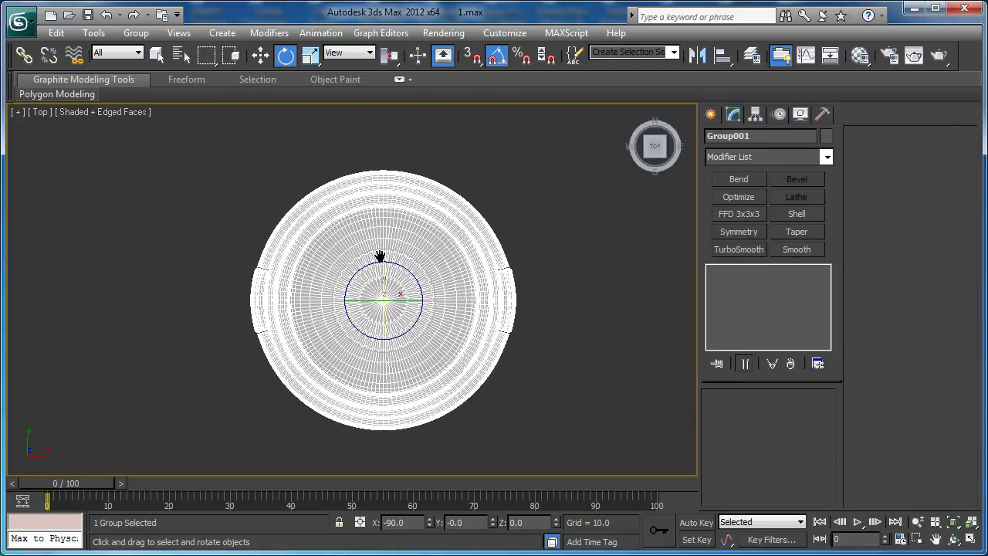
pyautogui.press('F4')
# Align the cap group to the lens's front glass, matching pivot points in X, Y and Z position.
pyautogui.scroll(-5, 397, 276)
pyautogui.moveTo(298, 287); pyautogui.dragTo(430, 272, button='middle')
pyautogui.press('p')
pyautogui.press('z')
pyautogui.scroll(-5, 255, 236)
pyautogui.scroll(4, 444, 289)
pyautogui.keyDown('alt'); pyautogui.moveTo(456, 306); pyautogui.dragTo(427, 289, button='middle'); pyautogui.keyUp('alt')
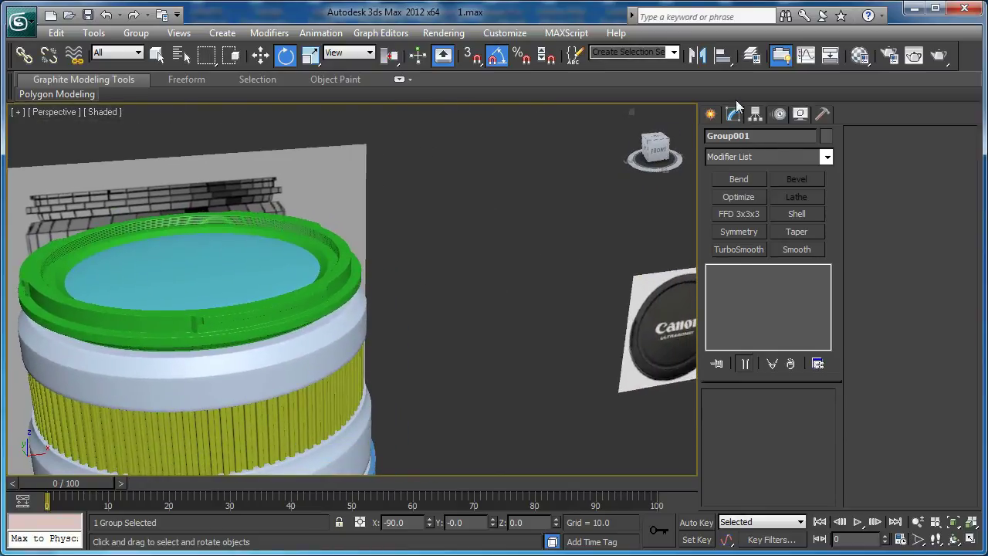
pyautogui.click(723, 56)
pyautogui.click(263, 280)
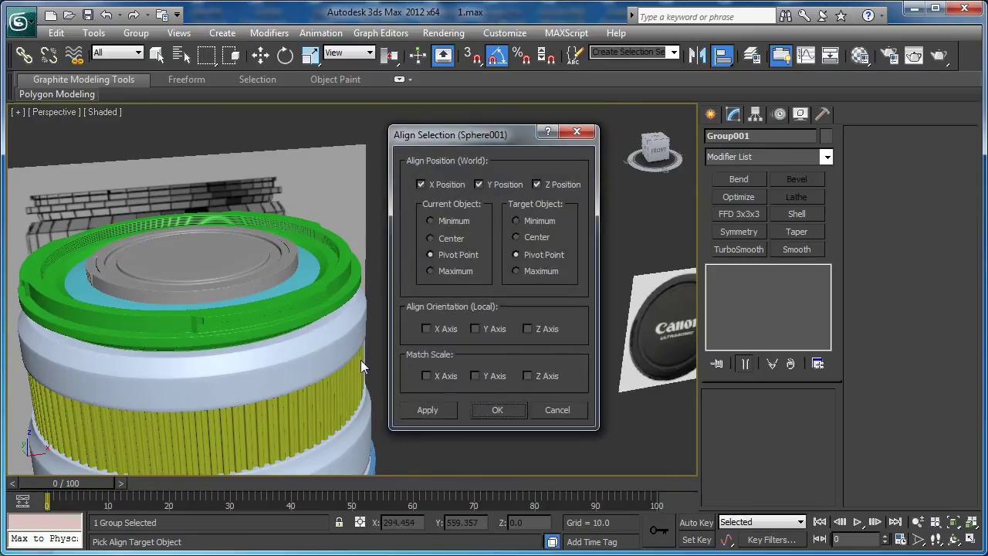
pyautogui.click(497, 410)
# Raise the cap group above the lens's front glass and scale it to about 142% in X and Y.
pyautogui.keyDown('alt'); pyautogui.moveTo(294, 258); pyautogui.dragTo(219, 238, button='middle'); pyautogui.keyUp('alt')
pyautogui.moveTo(192, 235); pyautogui.dragTo(195, 222)
pyautogui.press('r')
pyautogui.keyDown('alt'); pyautogui.moveTo(195, 224); pyautogui.dragTo(195, 262, button='middle'); pyautogui.keyUp('alt')
pyautogui.moveTo(194, 263); pyautogui.dragTo(203, 283)
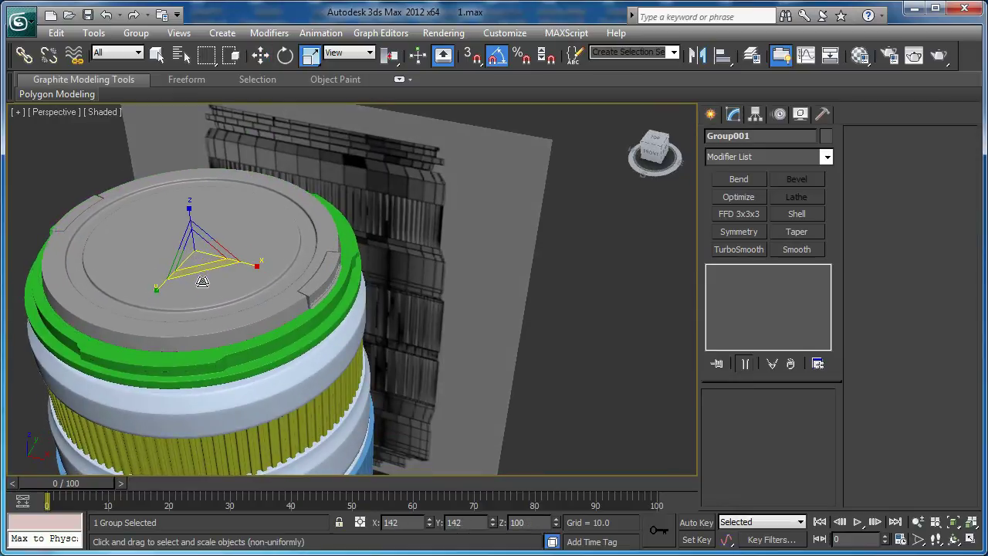
# Lower the cap group about 0.76 units in Front view so its underside meets the green rim.
pyautogui.scroll(6, 243, 221)
pyautogui.press('f')
pyautogui.scroll(4, 407, 359)
pyautogui.moveTo(532, 353); pyautogui.dragTo(564, 324, button='middle')
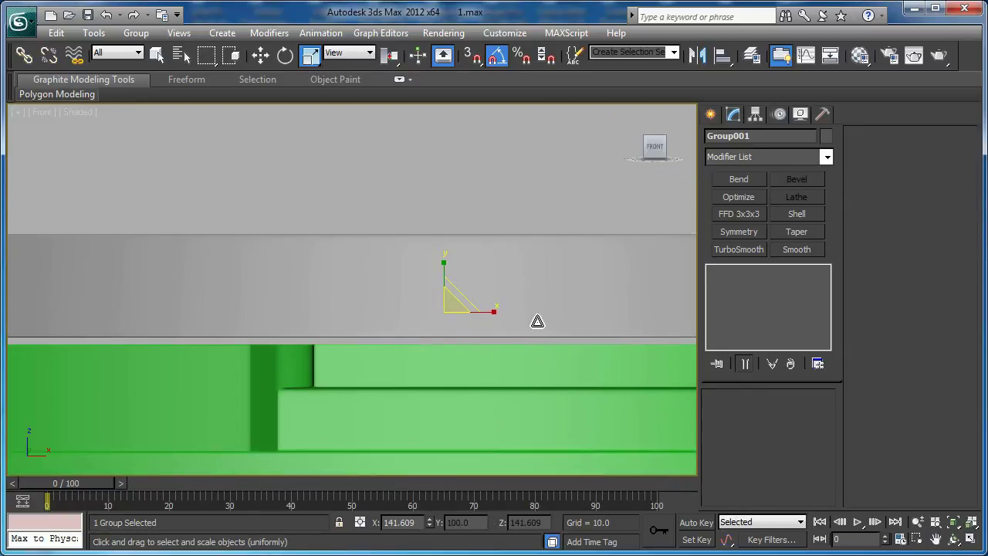
pyautogui.press('w')
pyautogui.moveTo(441, 284); pyautogui.dragTo(441, 290)
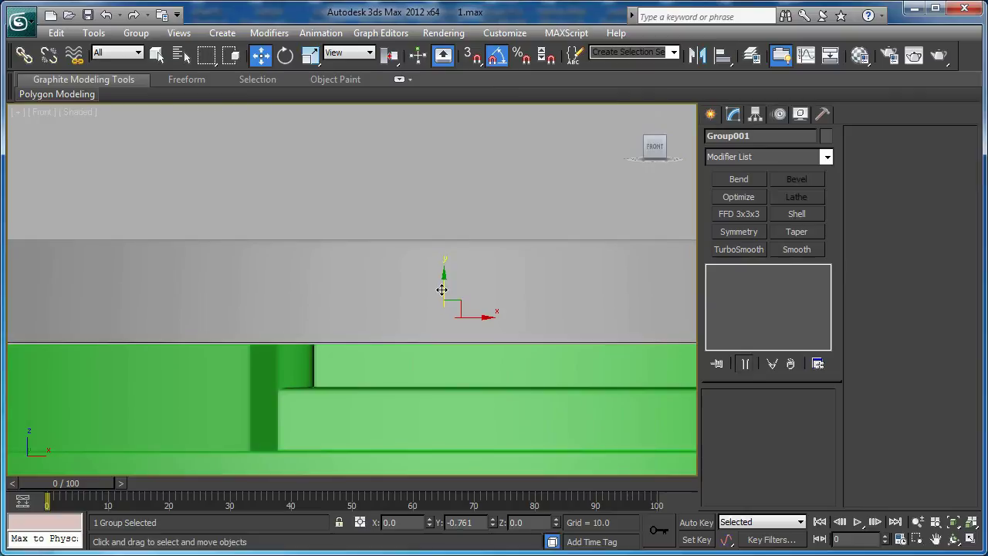
pyautogui.moveTo(454, 295); pyautogui.dragTo(432, 303, button='middle')
pyautogui.press('p')
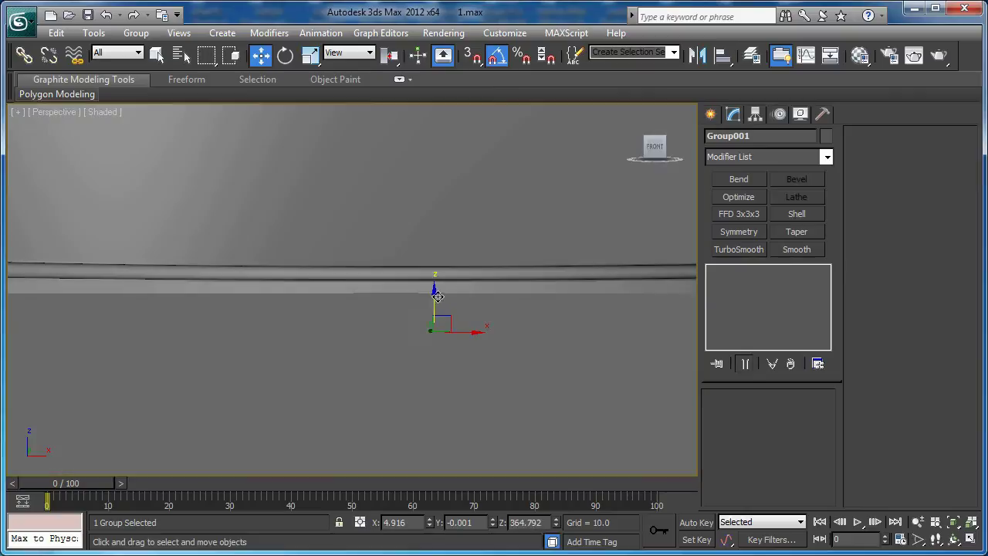
# Ungroup the lens cap into its separate parts.
pyautogui.press('z')
pyautogui.keyDown('alt'); pyautogui.moveTo(507, 283); pyautogui.dragTo(433, 319, button='middle'); pyautogui.keyUp('alt')
pyautogui.scroll(10, 432, 318)
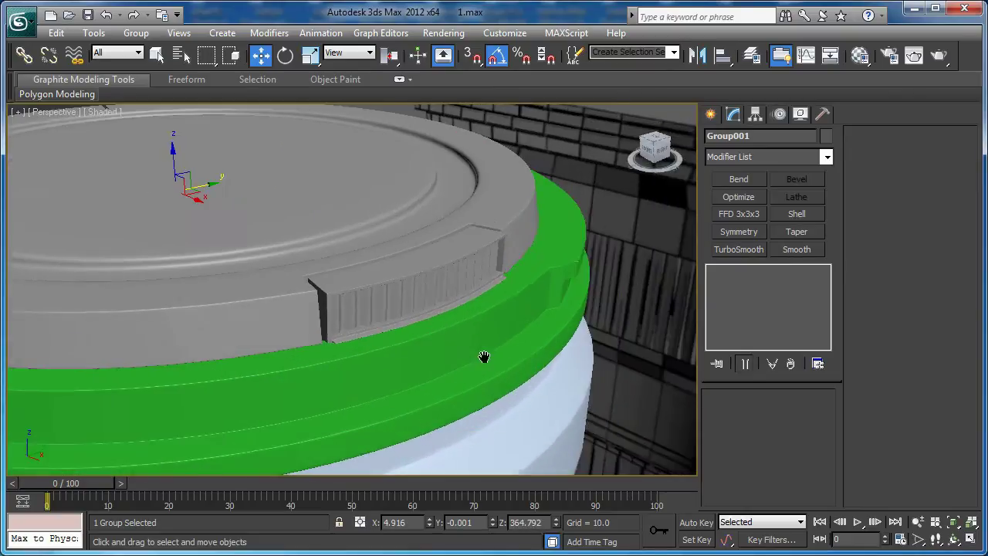
pyautogui.scroll(-5, 392, 316)
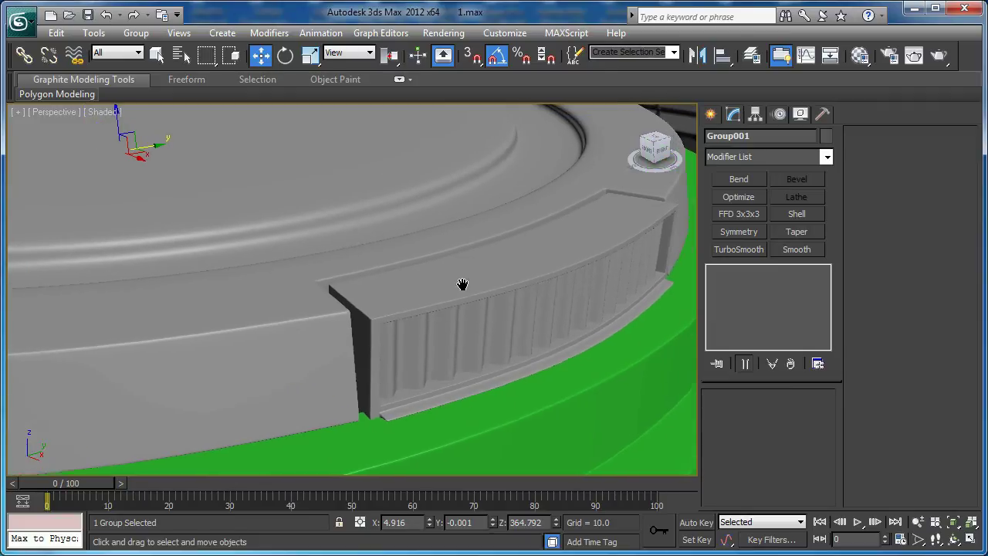
pyautogui.scroll(-5, 452, 283)
pyautogui.click(129, 33)
pyautogui.click(152, 68)
# Select the side clips together with their ridged strips and lower them about 0.67 units along Z.
pyautogui.click(406, 330)
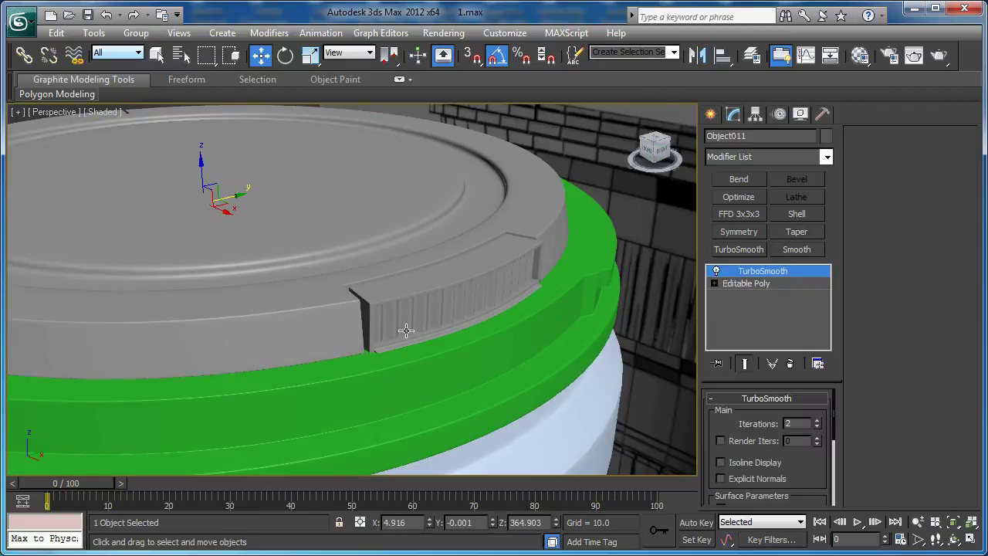
pyautogui.press('F4')
pyautogui.keyDown('ctrl'); pyautogui.click(398, 318); pyautogui.keyUp('ctrl')
pyautogui.moveTo(358, 306)
pyautogui.keyDown('alt'); pyautogui.mouseDown(button='middle')
pyautogui.moveTo(393, 296)
pyautogui.moveTo(369, 302)
pyautogui.mouseUp(button='middle'); pyautogui.keyUp('alt')
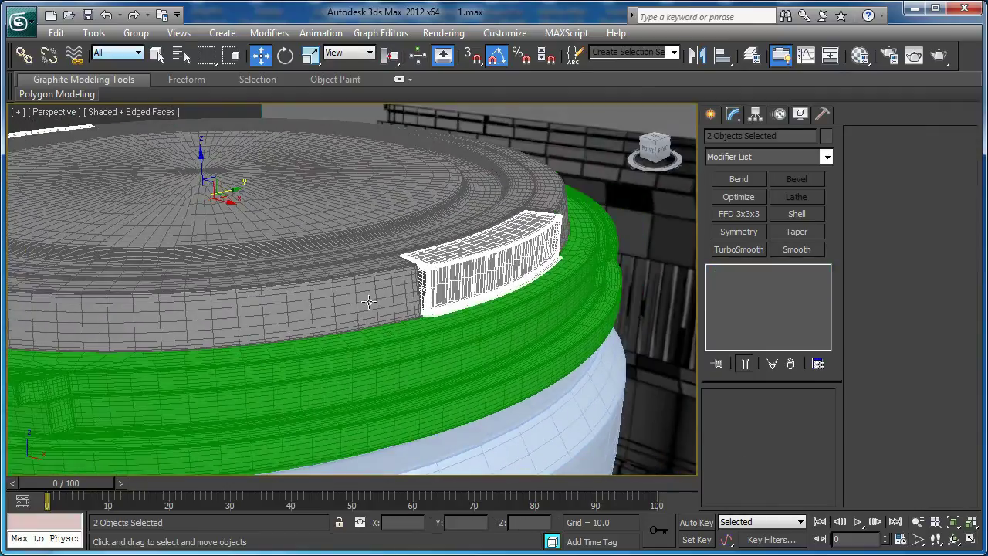
pyautogui.scroll(5, 232, 200)
pyautogui.press('F4')
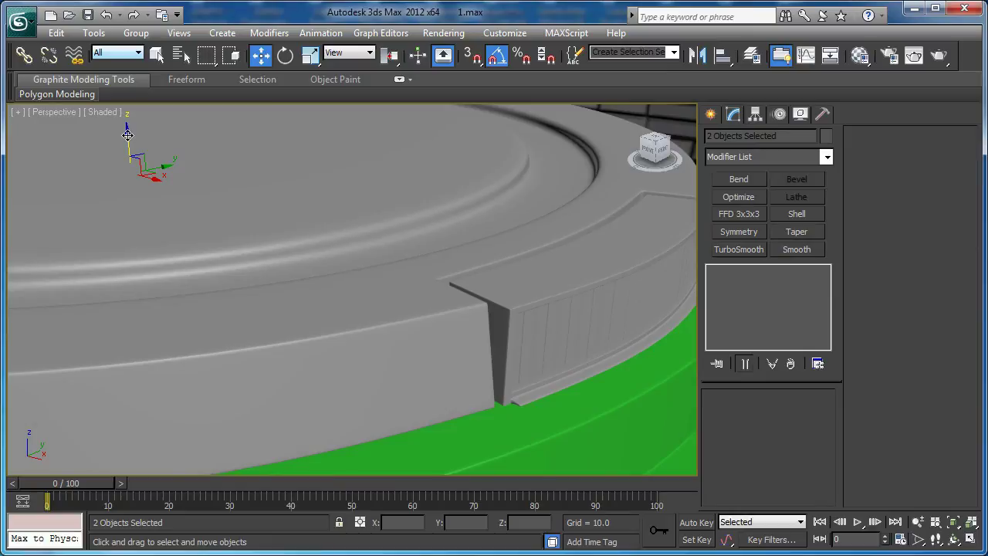
pyautogui.moveTo(127, 137); pyautogui.dragTo(127, 138)
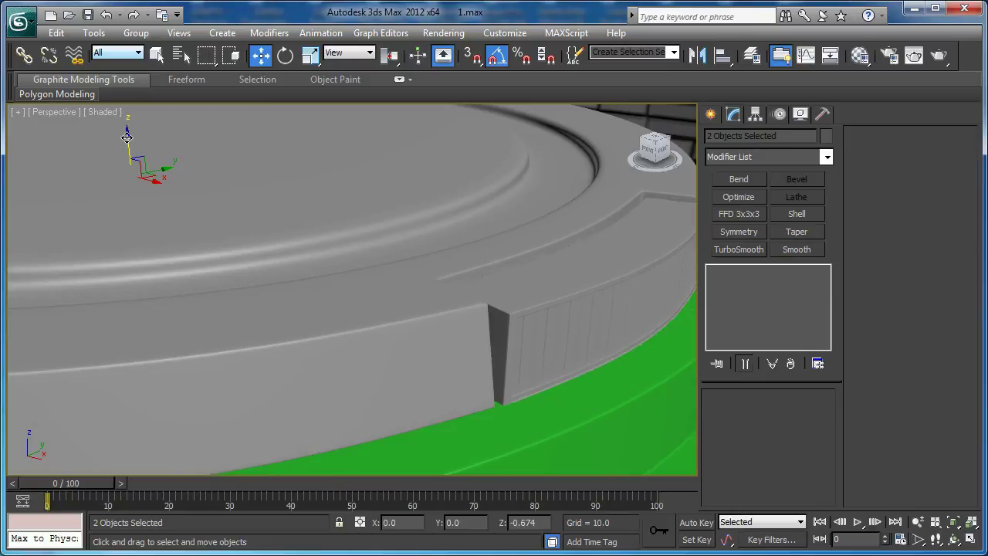
# Scale the cap's three parts together to about 101% in X and Y.
pyautogui.keyDown('alt'); pyautogui.moveTo(447, 375); pyautogui.dragTo(435, 395, button='middle'); pyautogui.keyUp('alt')
pyautogui.scroll(-3, 325, 308)
pyautogui.press('F4')
pyautogui.press('F4')
pyautogui.scroll(1, 237, 218)
pyautogui.press('r')
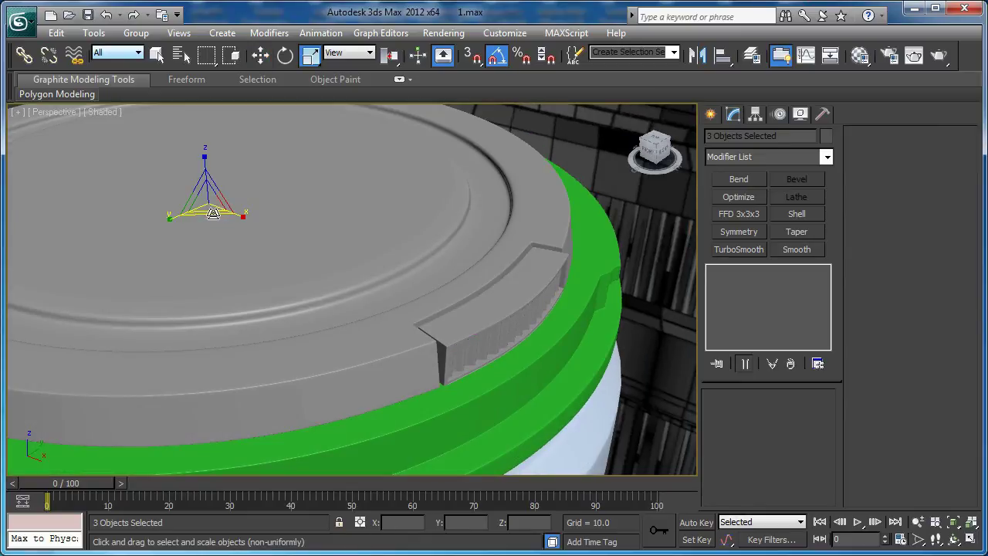
pyautogui.moveTo(213, 212); pyautogui.dragTo(218, 214)
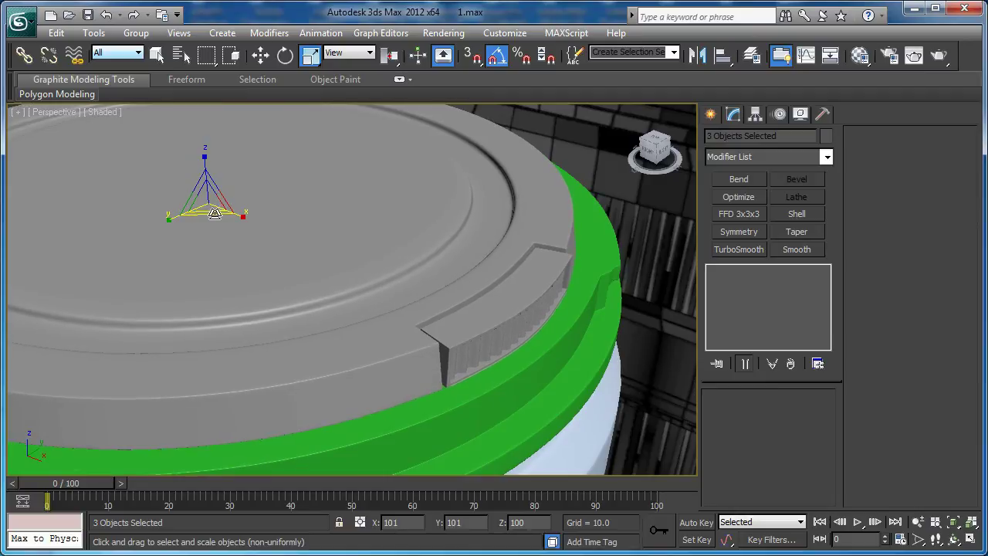
# Examine the cap's fit on the lens rim from several angles and distances.
pyautogui.keyDown('alt'); pyautogui.moveTo(215, 213); pyautogui.dragTo(316, 283, button='middle'); pyautogui.keyUp('alt')
pyautogui.scroll(-3, 316, 249)
pyautogui.scroll(2, 325, 282)
pyautogui.press('w')
pyautogui.scroll(-1, 386, 288)
pyautogui.moveTo(393, 291)
pyautogui.keyDown('alt'); pyautogui.mouseDown(button='middle')
pyautogui.moveTo(290, 298)
pyautogui.moveTo(355, 289)
pyautogui.moveTo(402, 300)
pyautogui.moveTo(476, 298)
pyautogui.moveTo(399, 296)
pyautogui.mouseUp(button='middle'); pyautogui.keyUp('alt')
pyautogui.scroll(2, 355, 289)
pyautogui.scroll(-3, 378, 305)
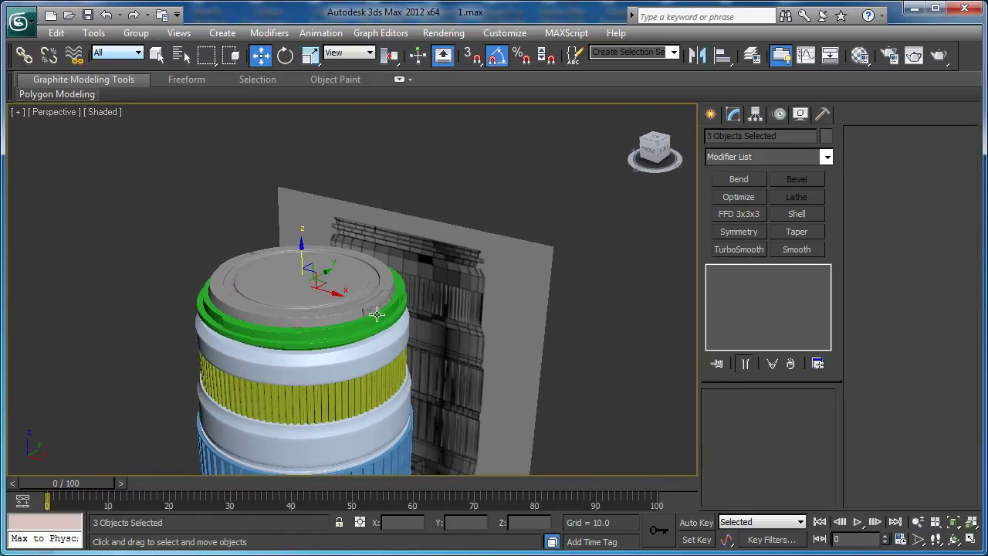
pyautogui.scroll(2, 394, 314)
pyautogui.keyDown('alt'); pyautogui.moveTo(416, 316); pyautogui.dragTo(462, 331, button='middle'); pyautogui.keyUp('alt')
pyautogui.scroll(2, 432, 317)
pyautogui.scroll(-3, 450, 333)
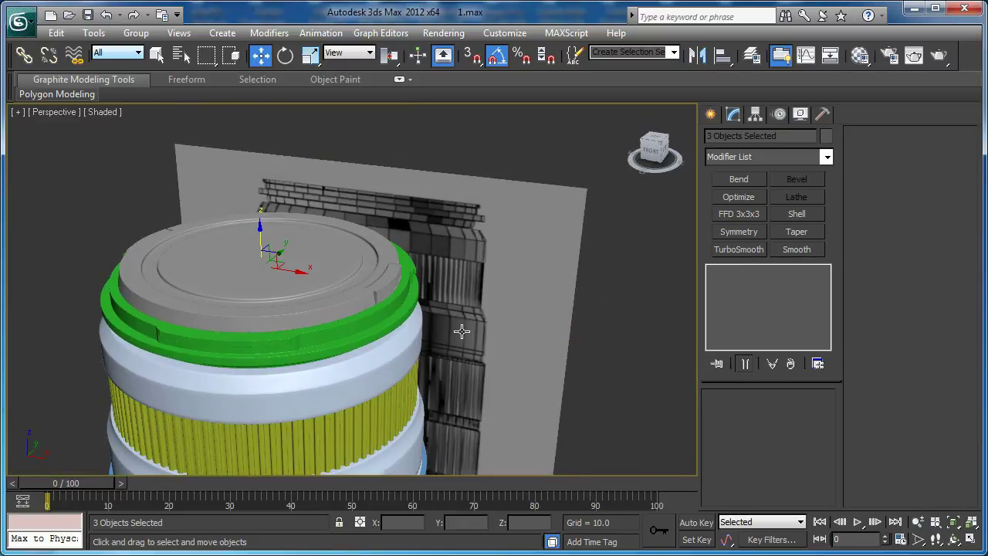